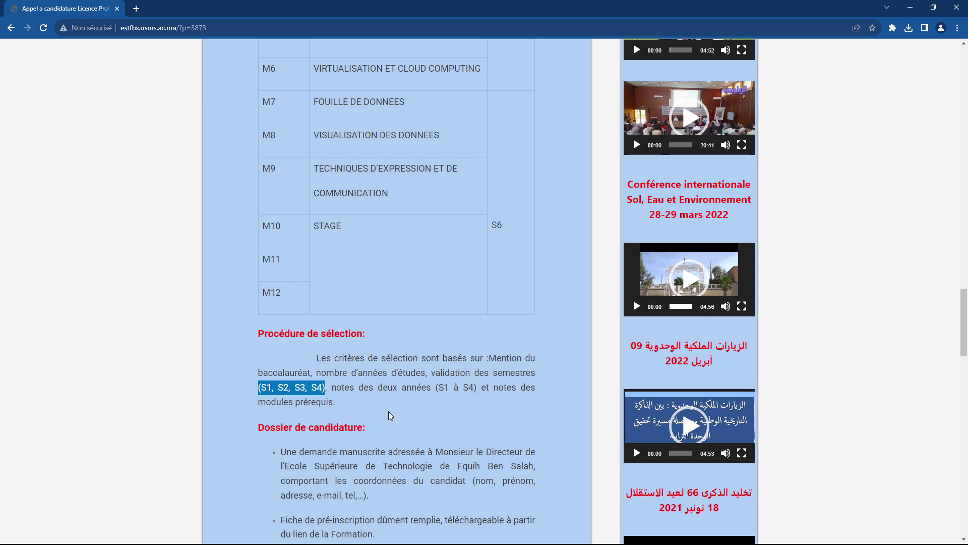
Examine the two-year grades criterion under Procédure de sélection and the programming and database knowledge listed under Pré-requis pédagogiques
click(358, 401)
drag(340, 389, 434, 391)
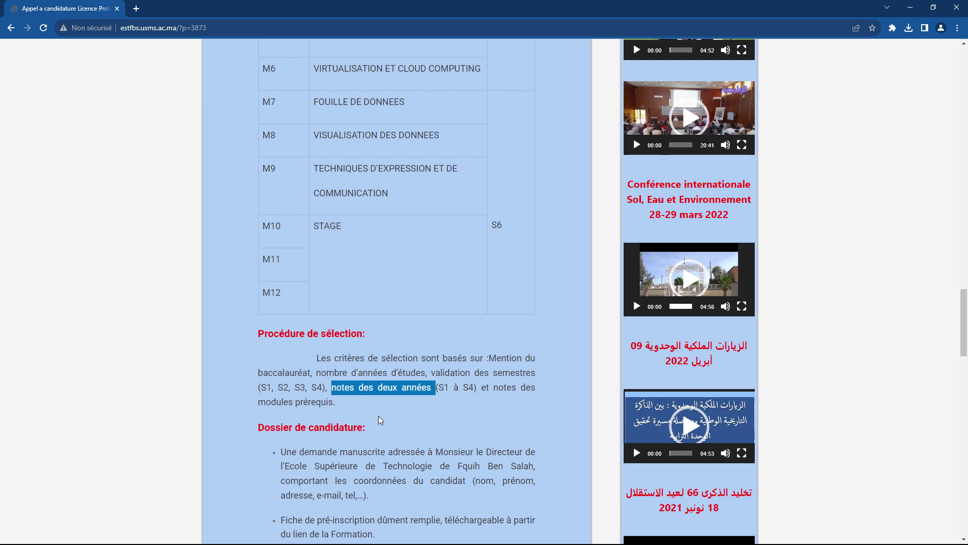
scroll(303, 417, up, 10)
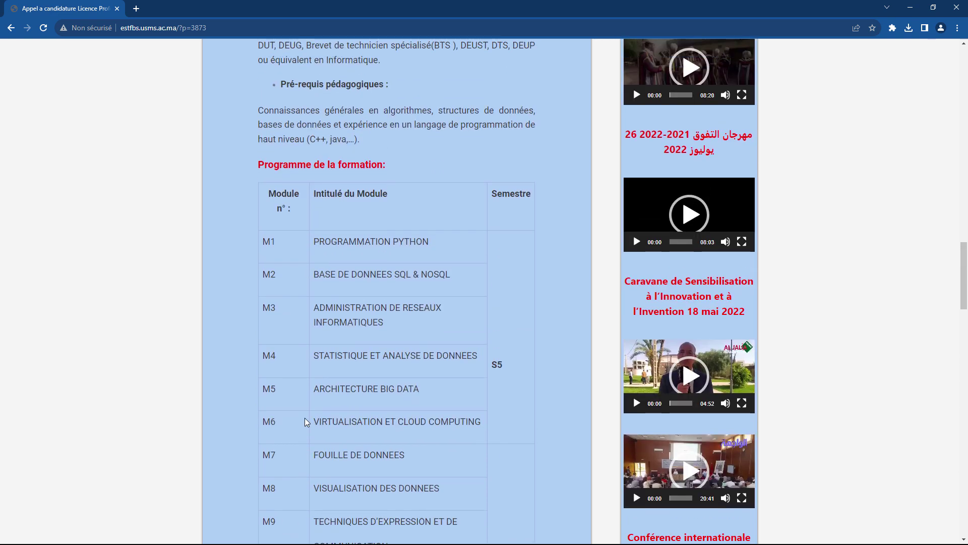
drag(228, 259, 395, 298)
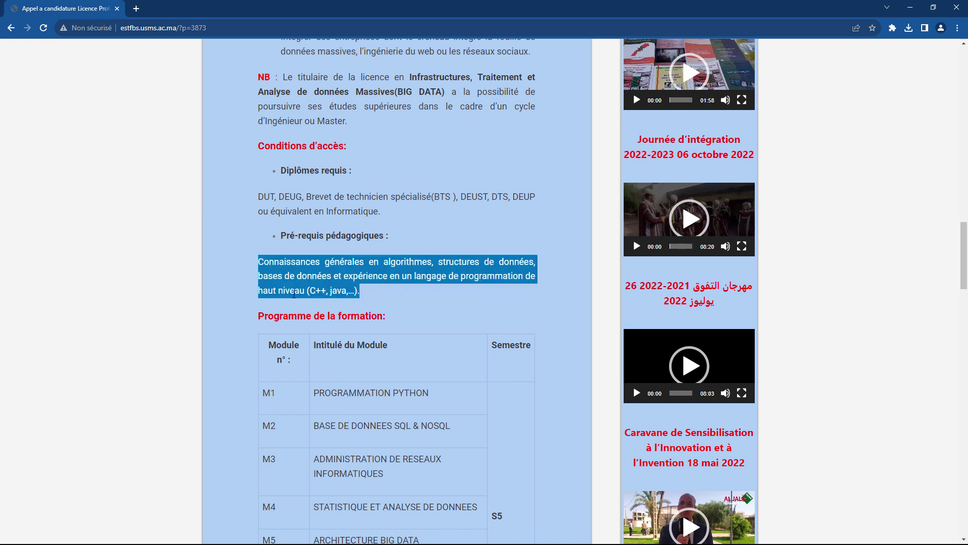
click(438, 307)
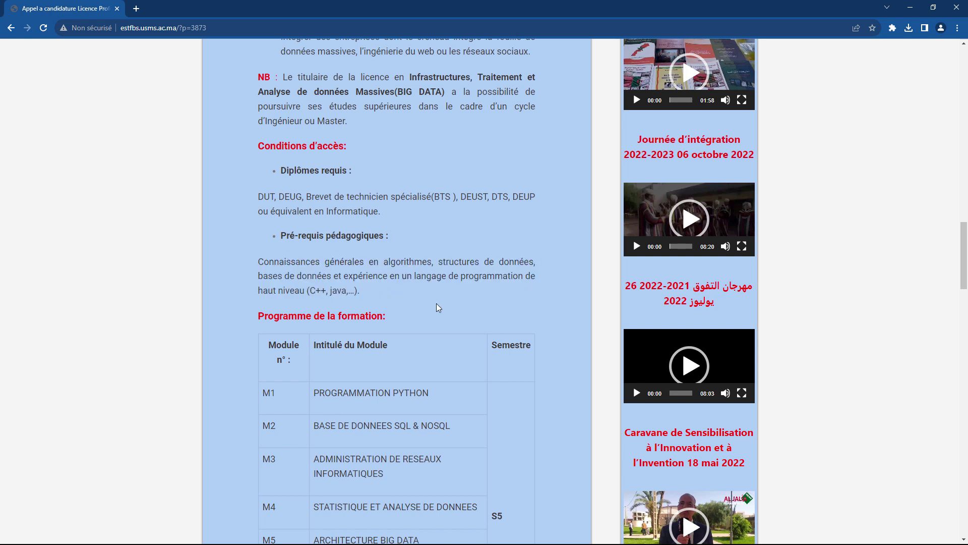
drag(368, 258, 532, 262)
click(254, 277)
drag(253, 277, 475, 277)
click(433, 319)
Review the full Procédure de sélection paragraph, especially the baccalaureate mention criterion
scroll(312, 322, down, 12)
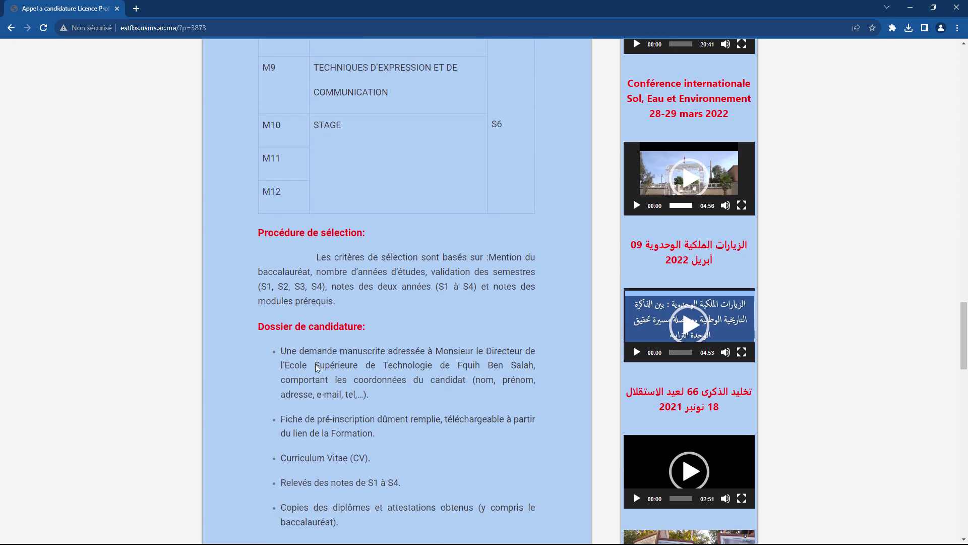
drag(372, 301, 295, 256)
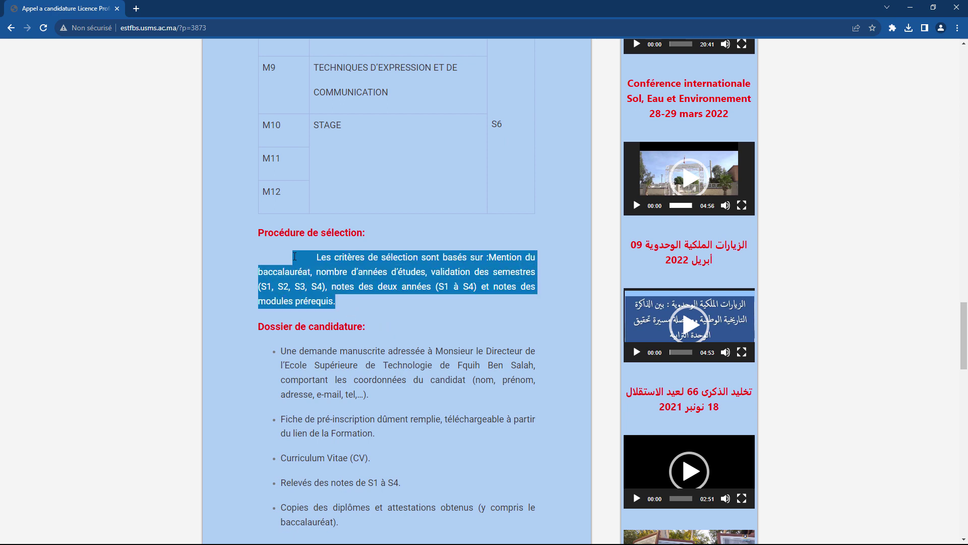
scroll(391, 325, up, 3)
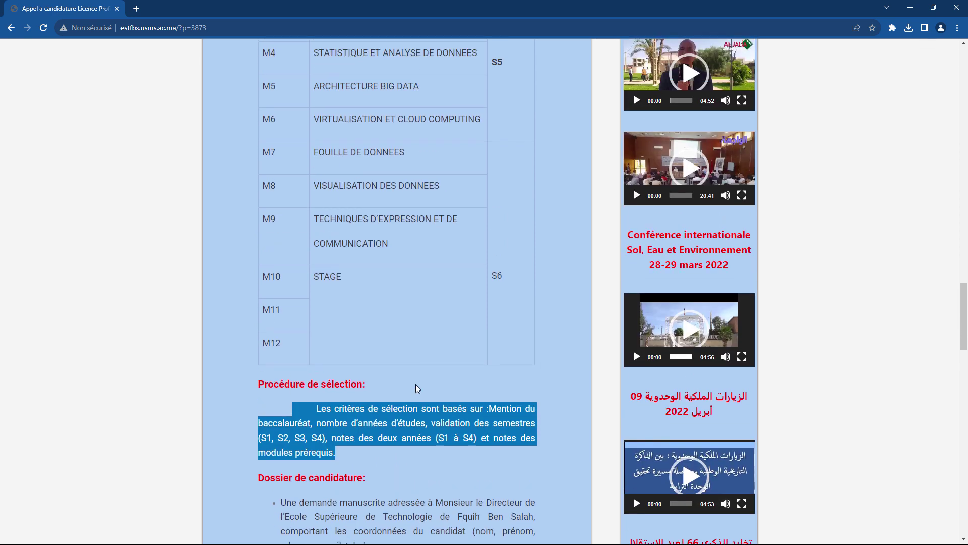
click(499, 407)
mouse_move(488, 407)
mouse_down()
mouse_move(308, 422)
mouse_move(494, 407)
mouse_up()
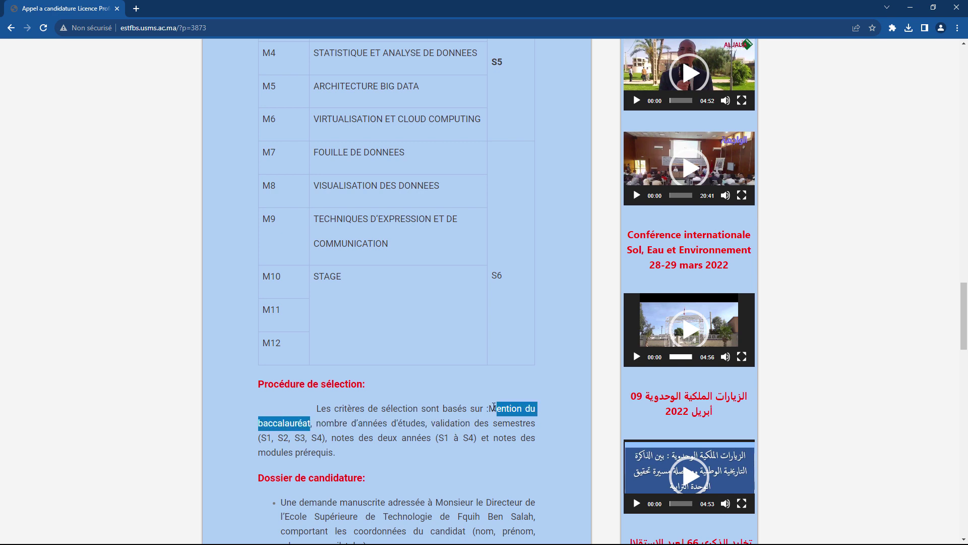
click(443, 389)
Review the modules in the Programme de la formation table, from PROGRAMMATION PYTHON through to STAGE
scroll(444, 355, up, 2)
scroll(445, 354, up, 3)
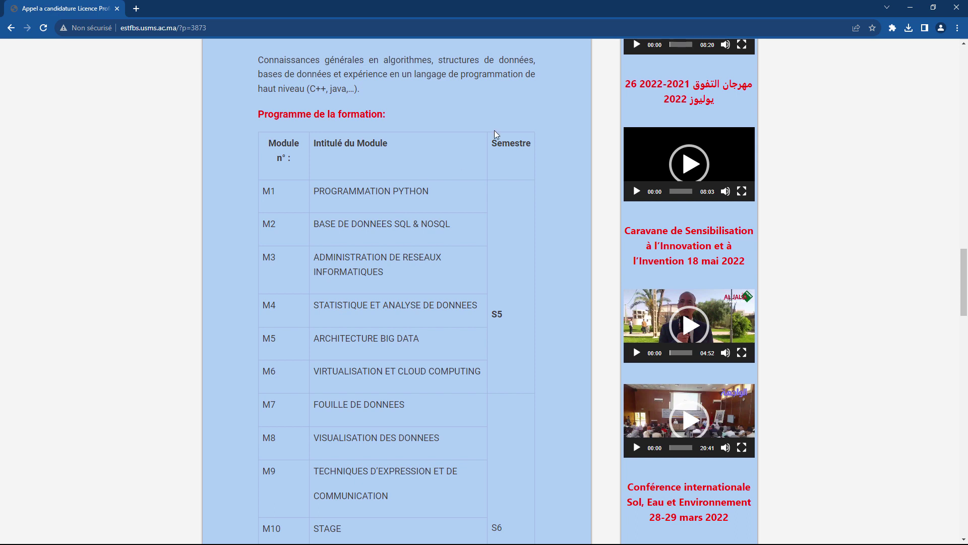
drag(308, 197, 443, 197)
click(443, 197)
drag(316, 305, 477, 307)
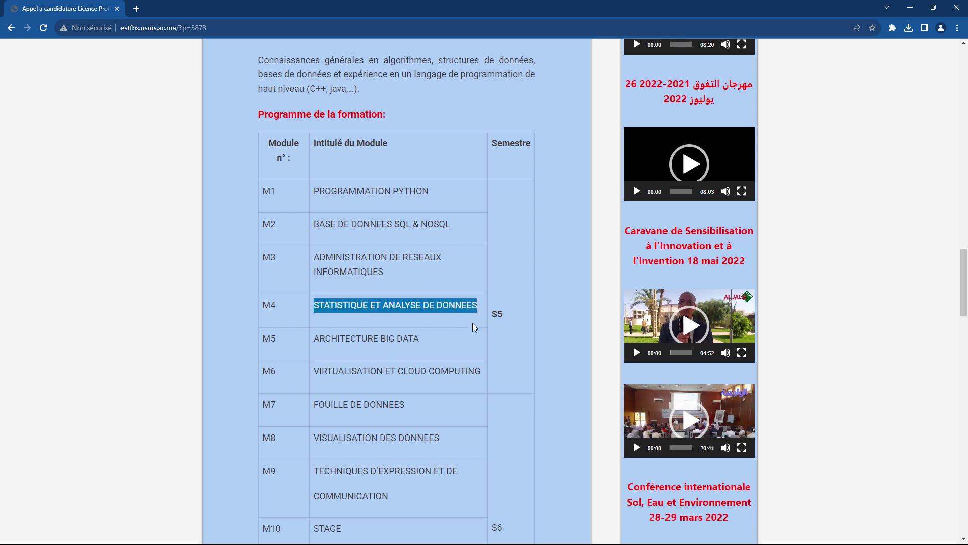
scroll(442, 362, down, 3)
click(416, 187)
drag(416, 187, 309, 192)
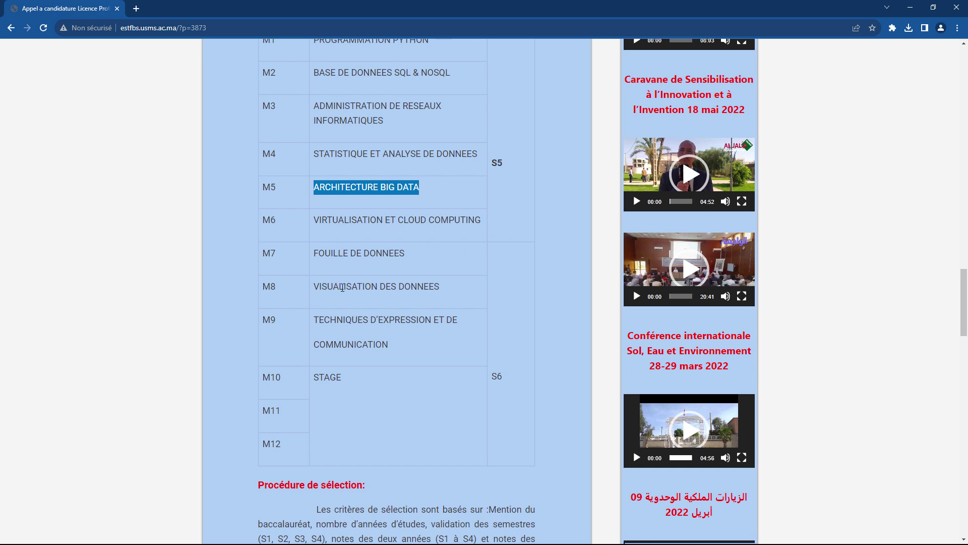
click(426, 264)
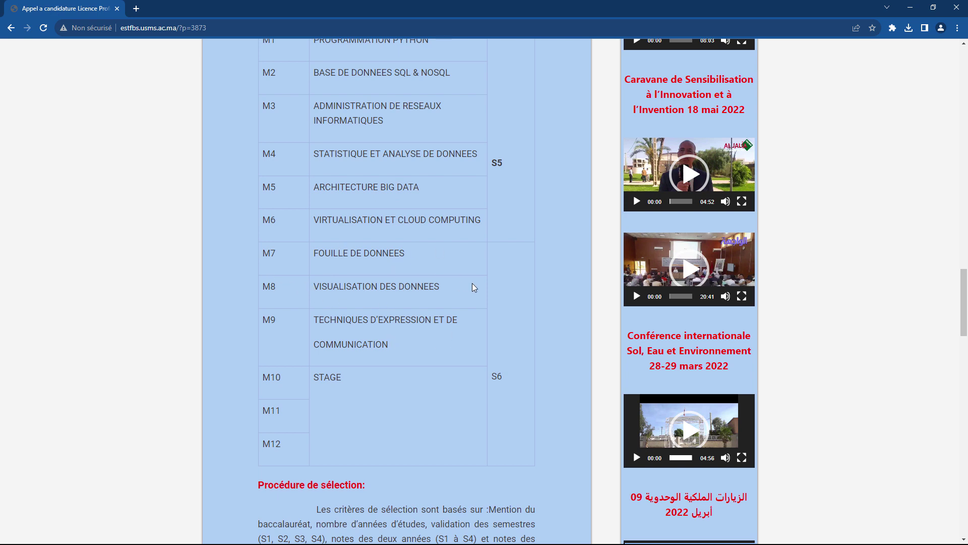
drag(310, 319, 374, 344)
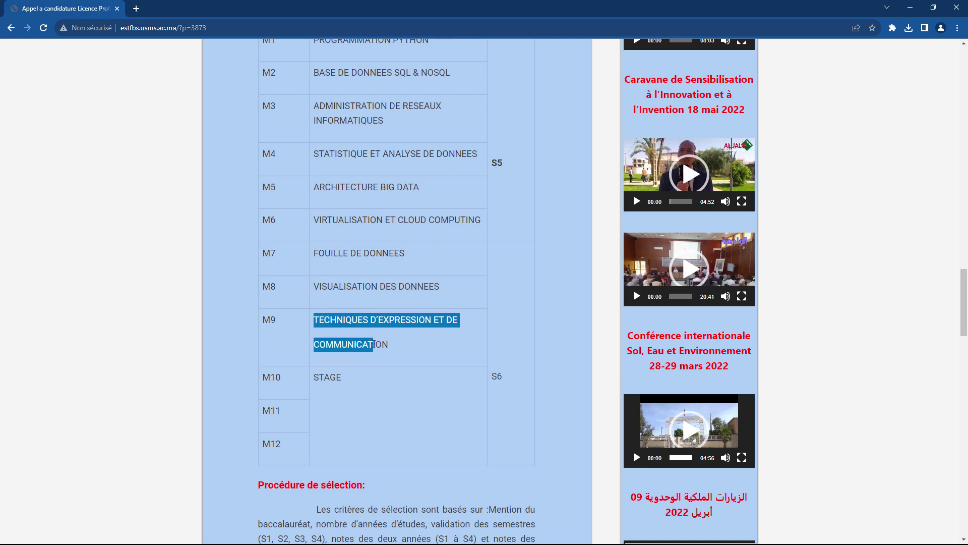
click(405, 356)
drag(305, 376, 382, 379)
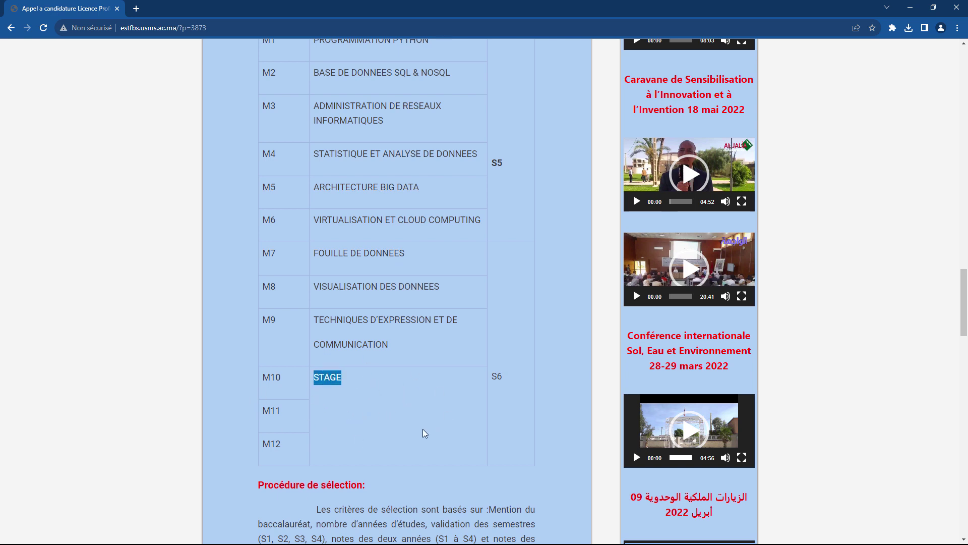
Review the Débouchés de la formation section and the list of skills under Compétences à acquérir
scroll(409, 434, up, 4)
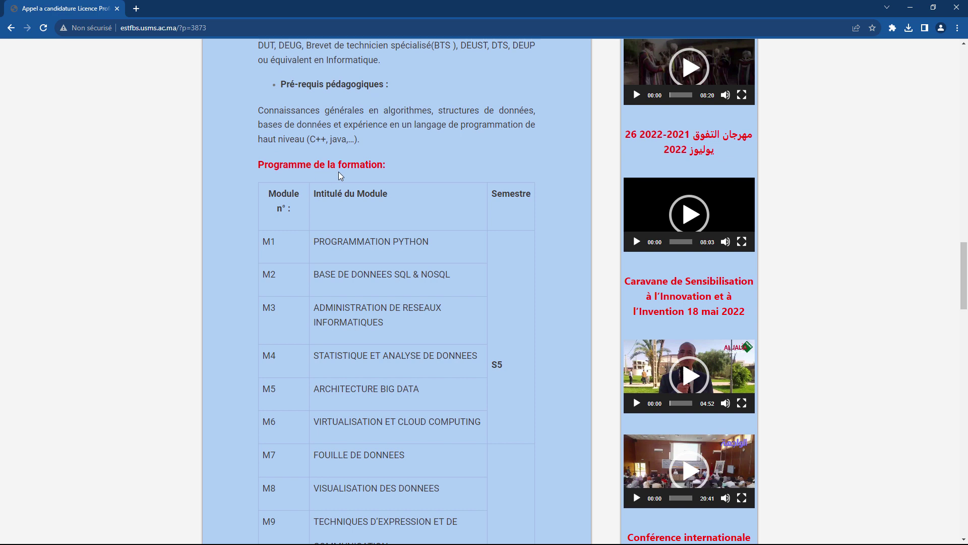
scroll(334, 230, up, 5)
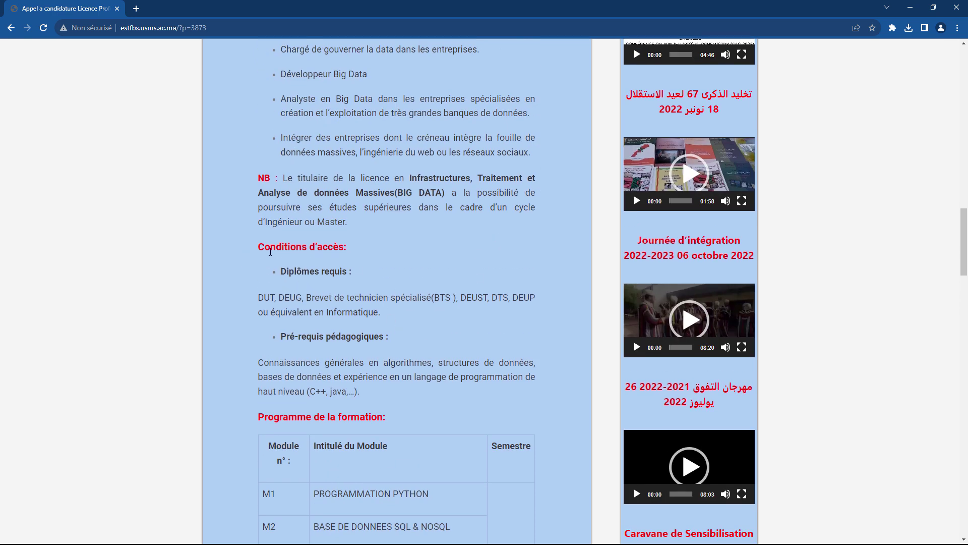
scroll(424, 246, up, 4)
drag(247, 151, 368, 148)
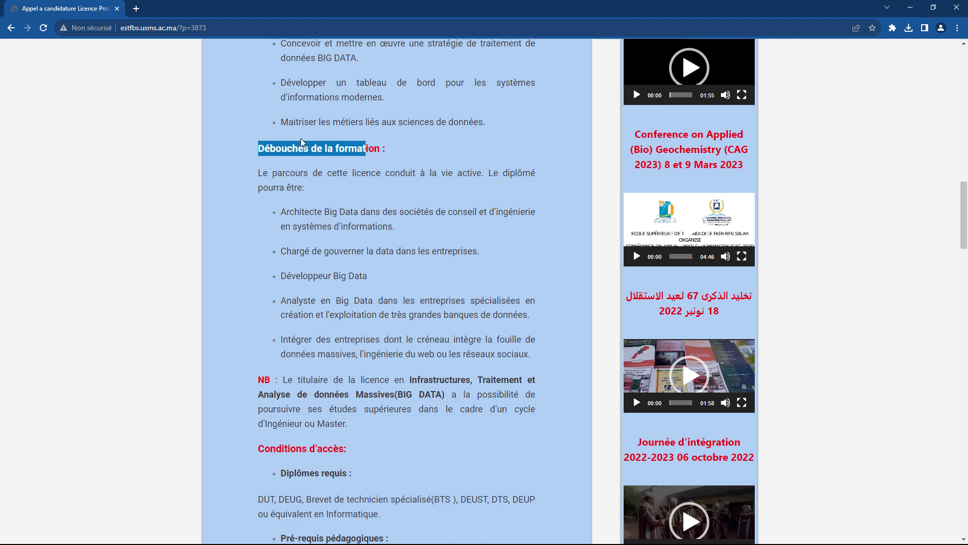
click(331, 161)
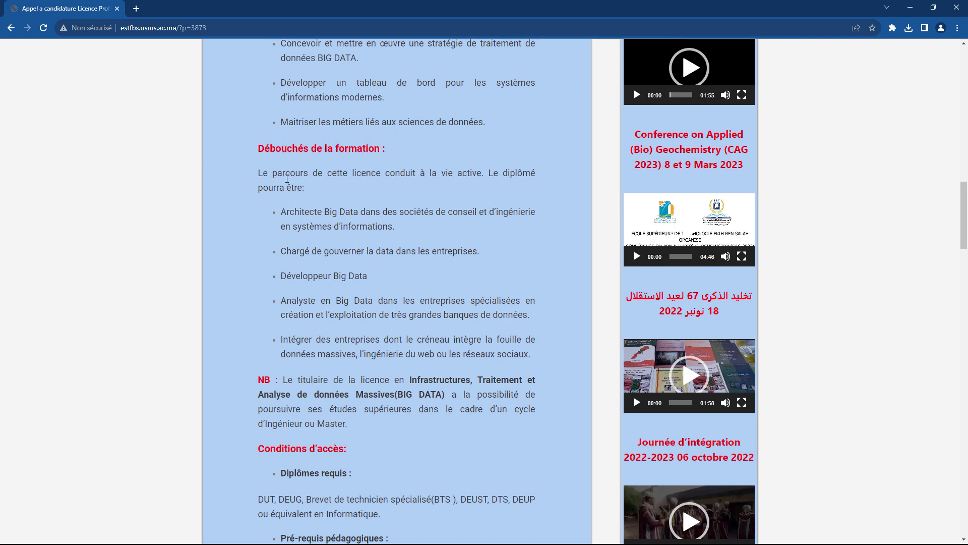
scroll(248, 172, up, 3)
drag(272, 356, 543, 514)
click(545, 514)
scroll(418, 397, up, 1)
scroll(418, 396, up, 4)
drag(279, 194, 526, 477)
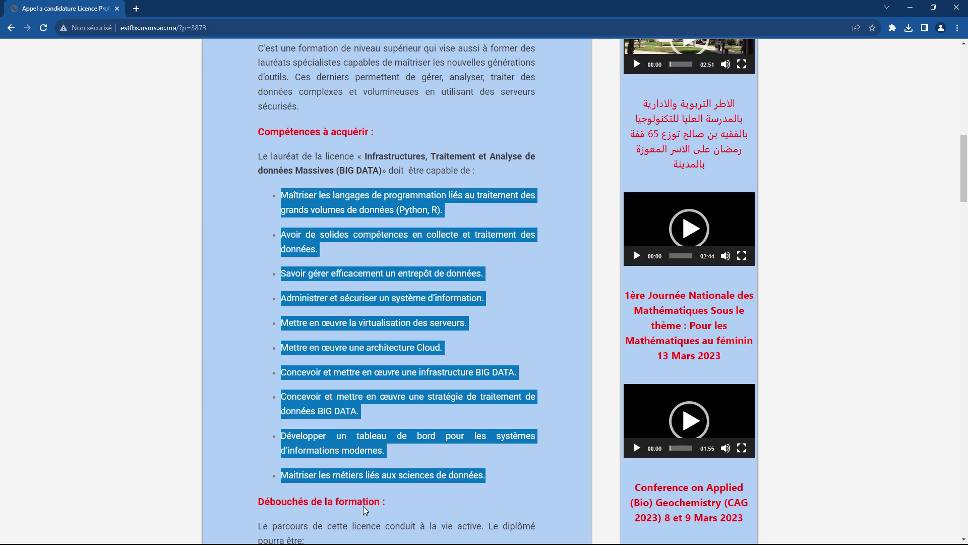
Open the online pre-registration site linked under Dates importantes in a separate tab and switch to it
scroll(473, 254, down, 20)
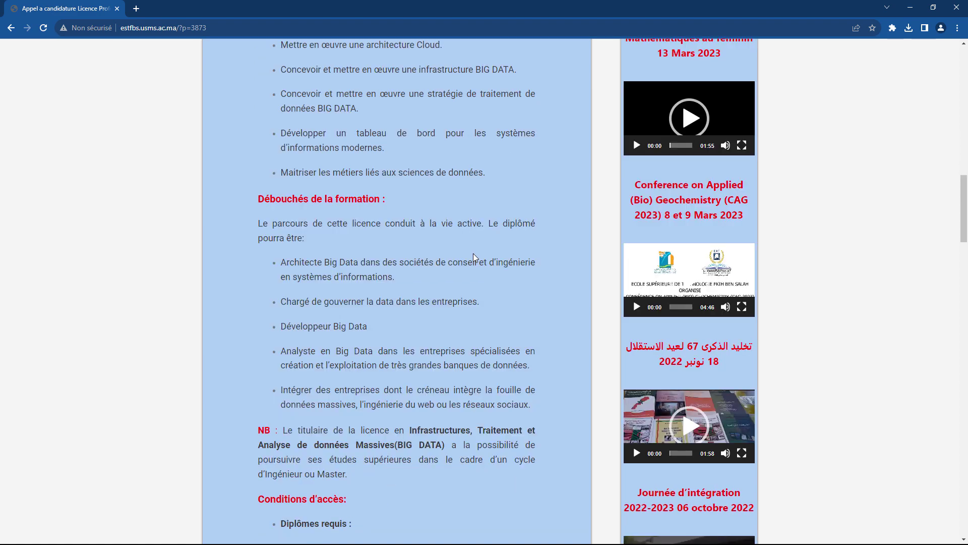
scroll(476, 255, down, 15)
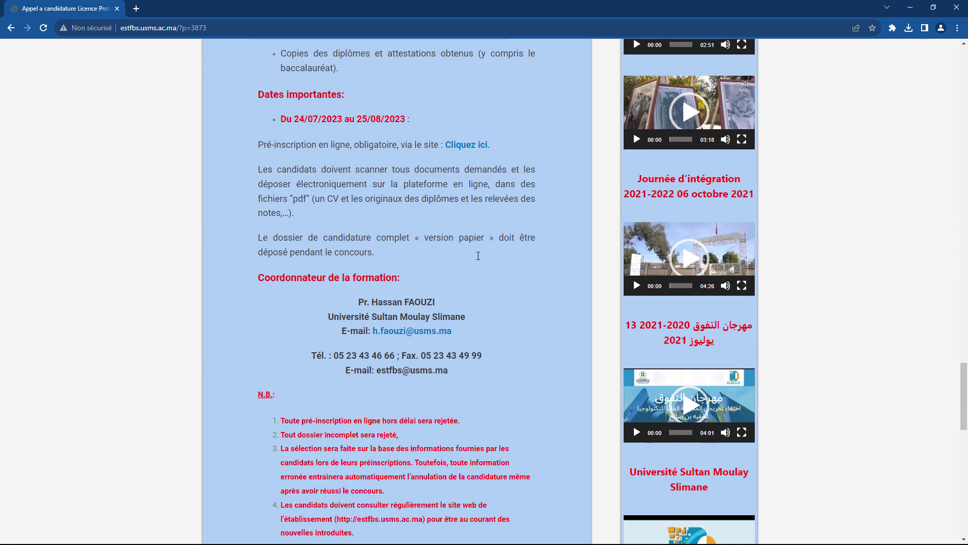
middle_click(474, 197)
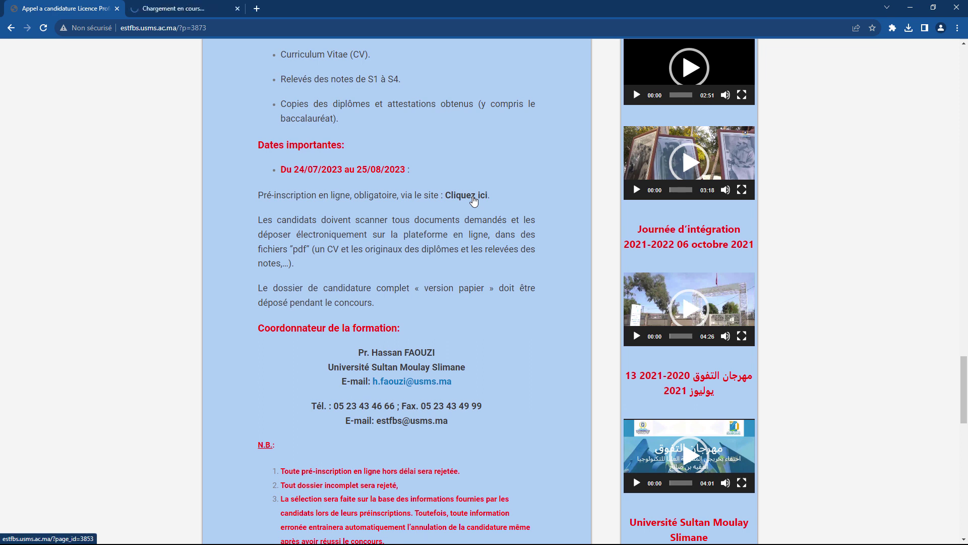
click(179, 12)
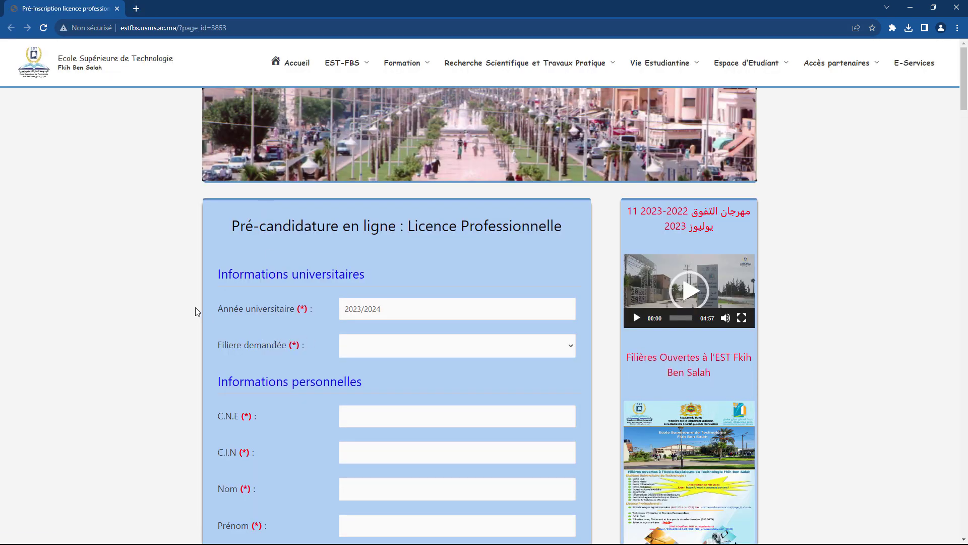
Set the requested programme (Filiere demandée) to Infrastructures, traitement et Analyse de Données Massive
scroll(400, 274, down, 2)
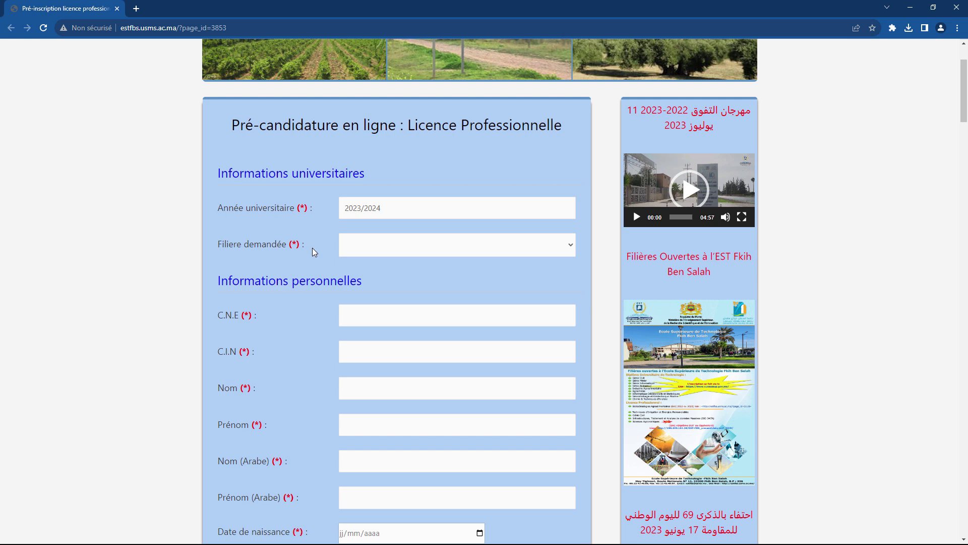
click(363, 245)
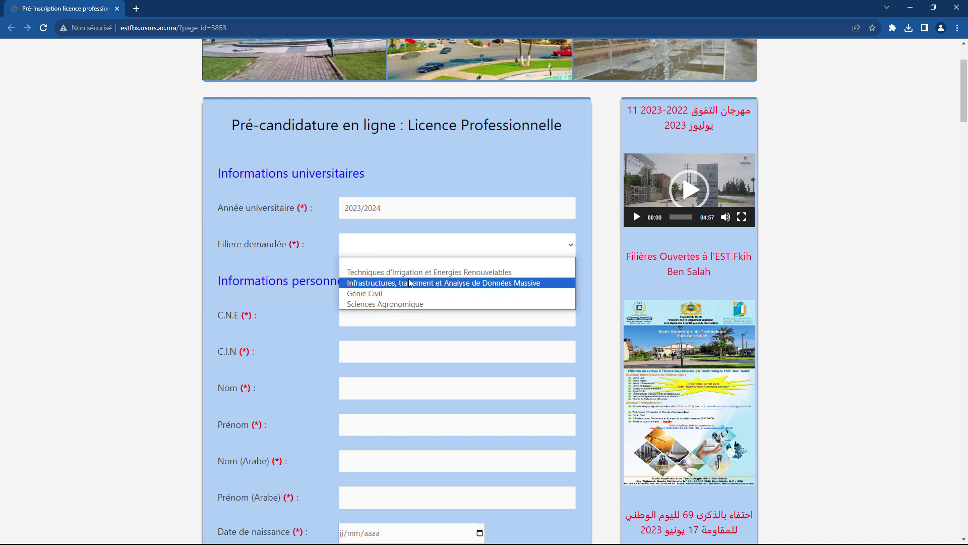
click(374, 283)
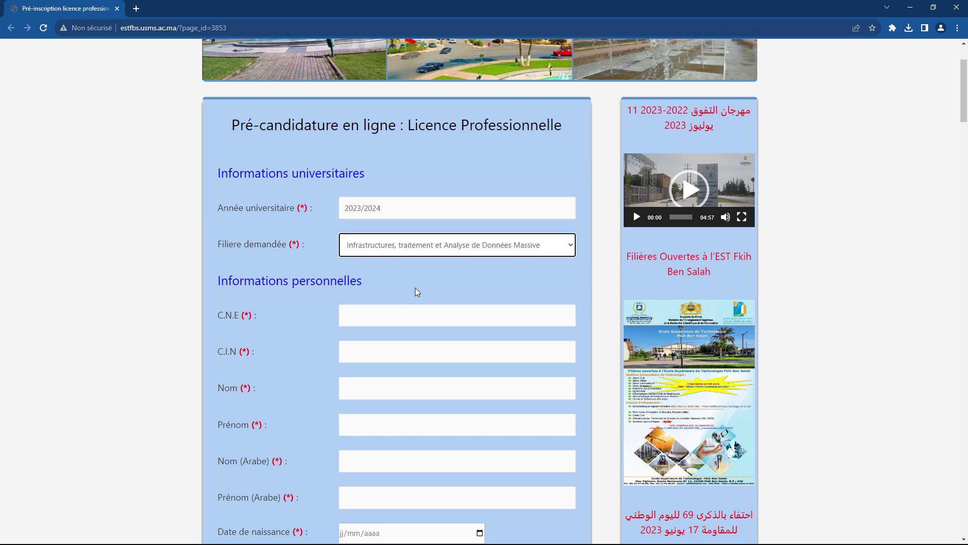
Fill in the candidate's C.N.E and C.I.N numbers, last name and first name using the saved autofill entries
scroll(371, 212, down, 3)
click(374, 162)
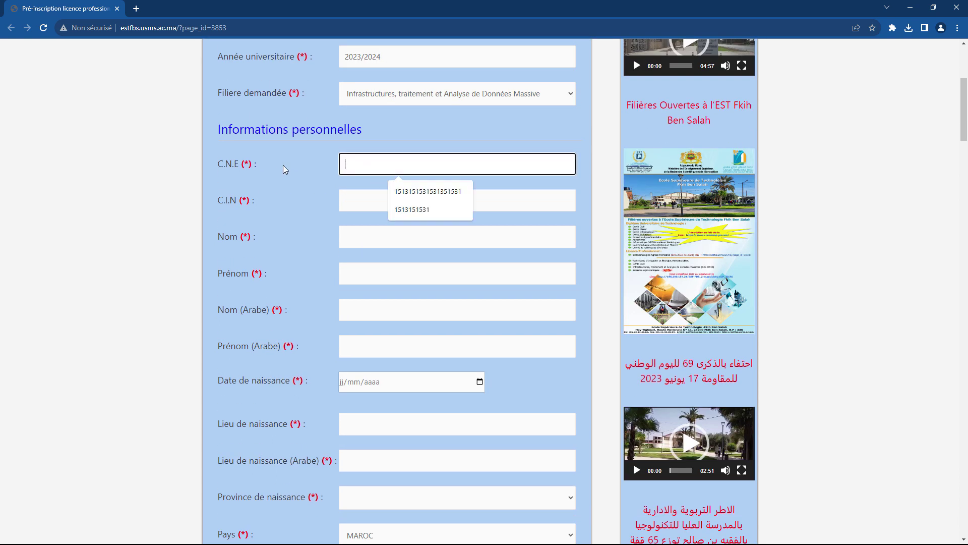
click(398, 209)
click(353, 204)
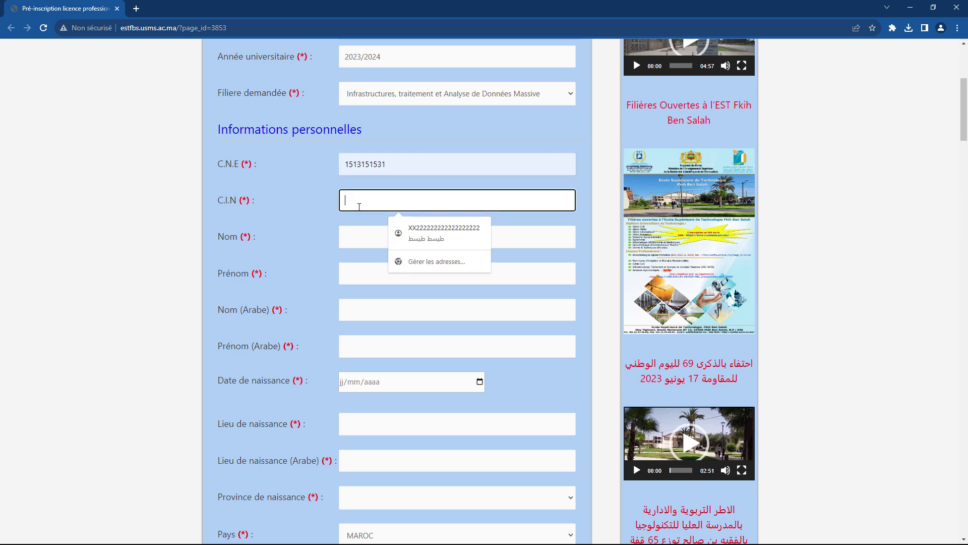
click(447, 240)
drag(259, 200, 203, 192)
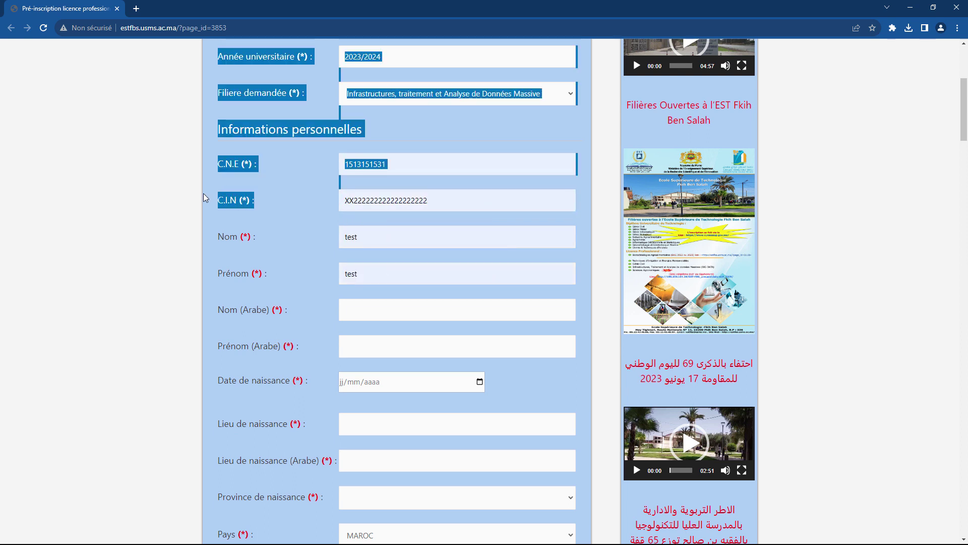
double_click(377, 199)
click(353, 235)
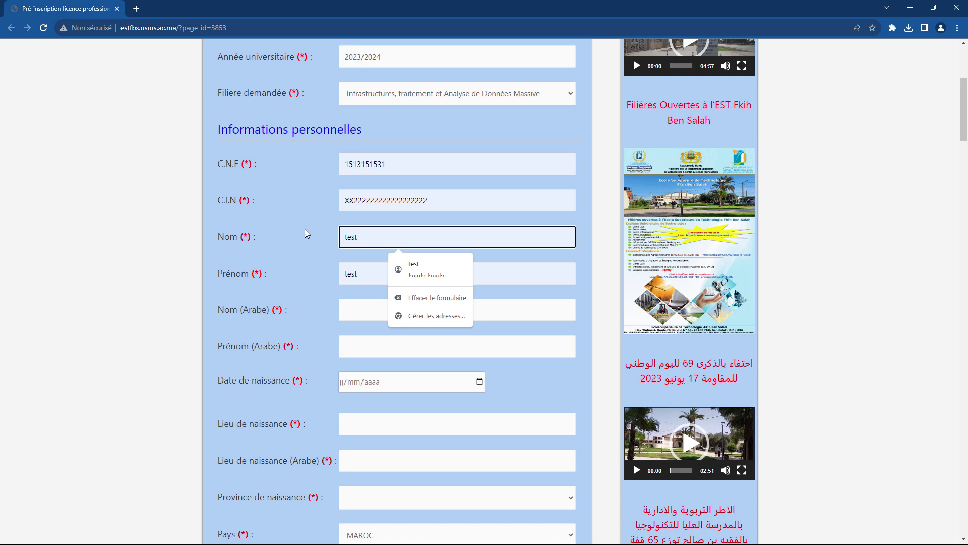
click(350, 274)
Fill in the Arabic last name, Arabic first name and place of birth with "test" using the saved autofill entry
scroll(312, 279, down, 3)
click(355, 160)
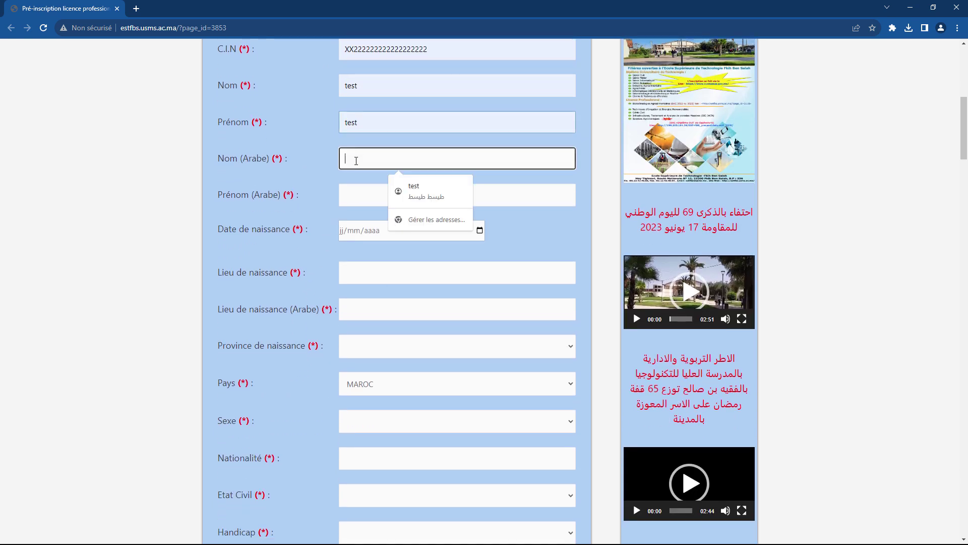
key(Down)
key(Return)
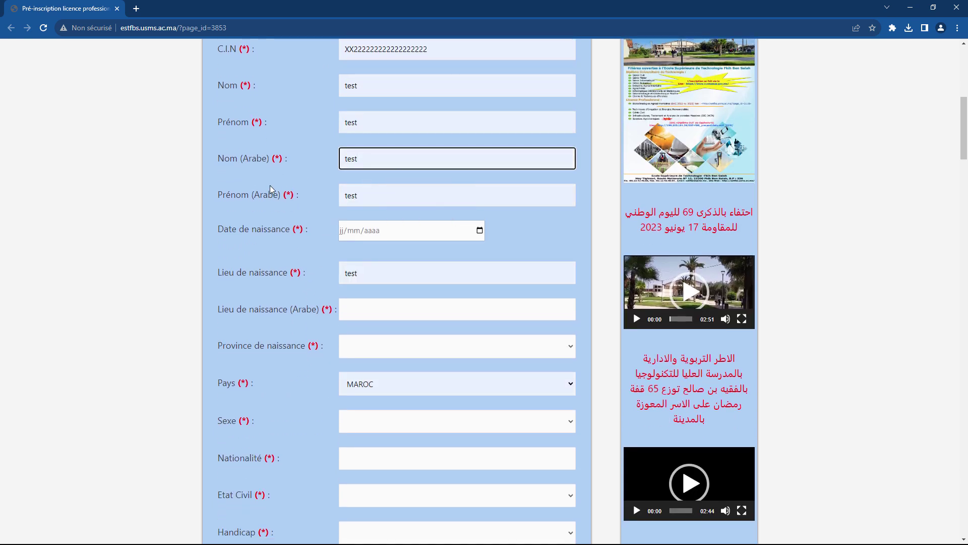
drag(223, 158, 217, 45)
click(385, 158)
double_click(384, 157)
click(236, 191)
drag(212, 193, 319, 199)
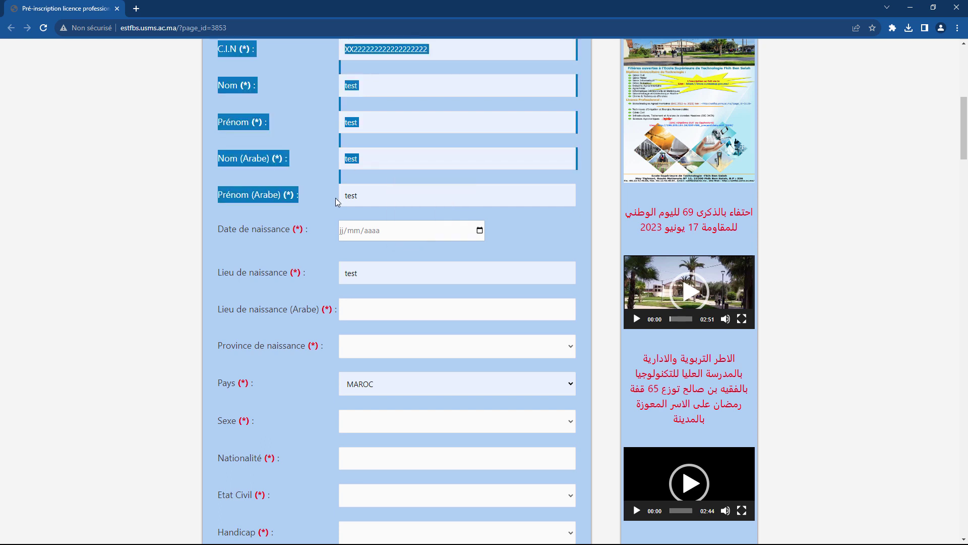
click(353, 196)
Enter the candidate's date of birth in the Date de naissance field
scroll(345, 222, down, 1)
click(353, 182)
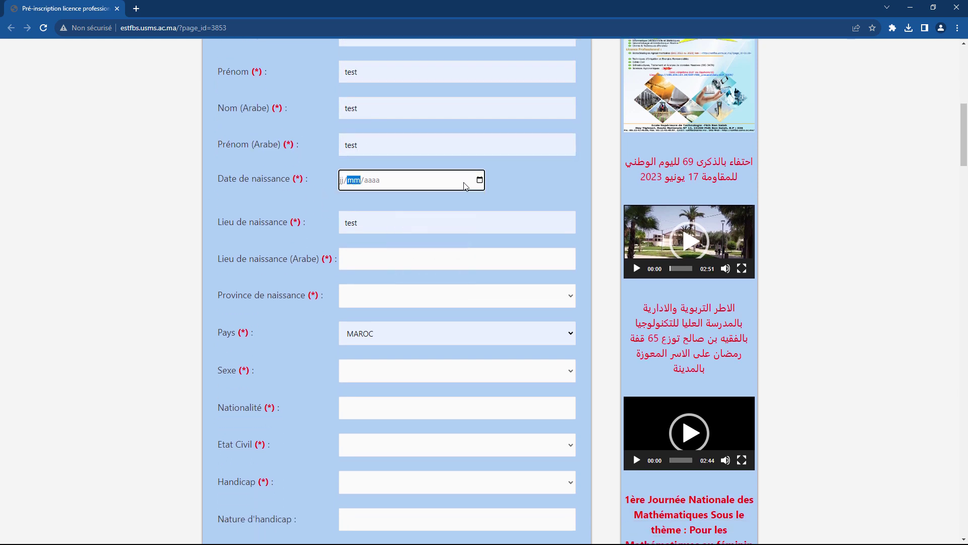
click(479, 182)
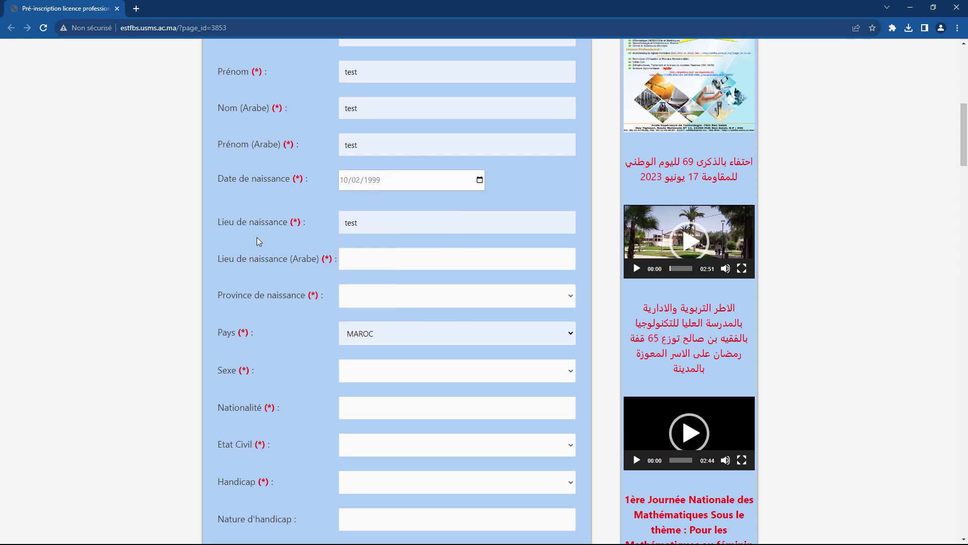
Fill in the Arabic place of birth (Lieu de naissance Arabe) with "test"
click(352, 258)
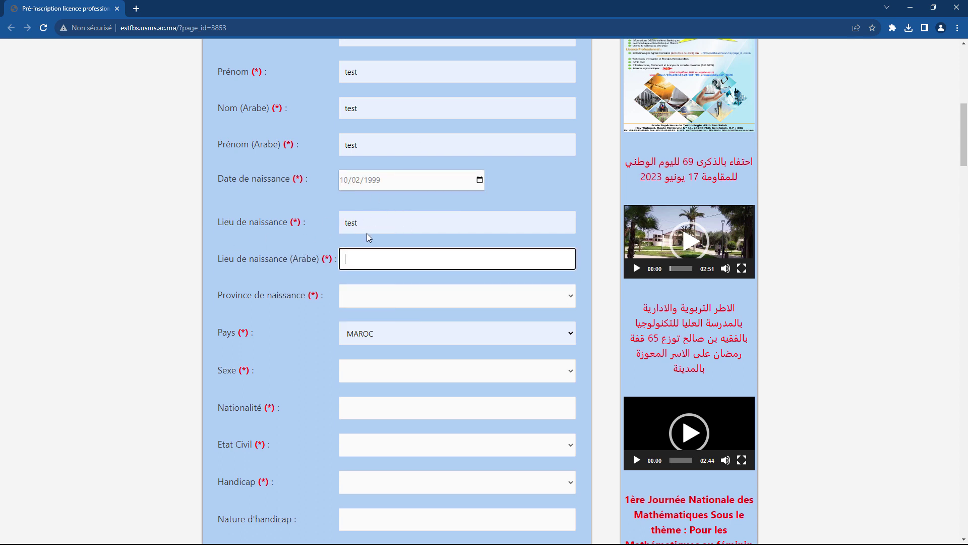
click(314, 217)
click(349, 255)
text(test)
click(327, 282)
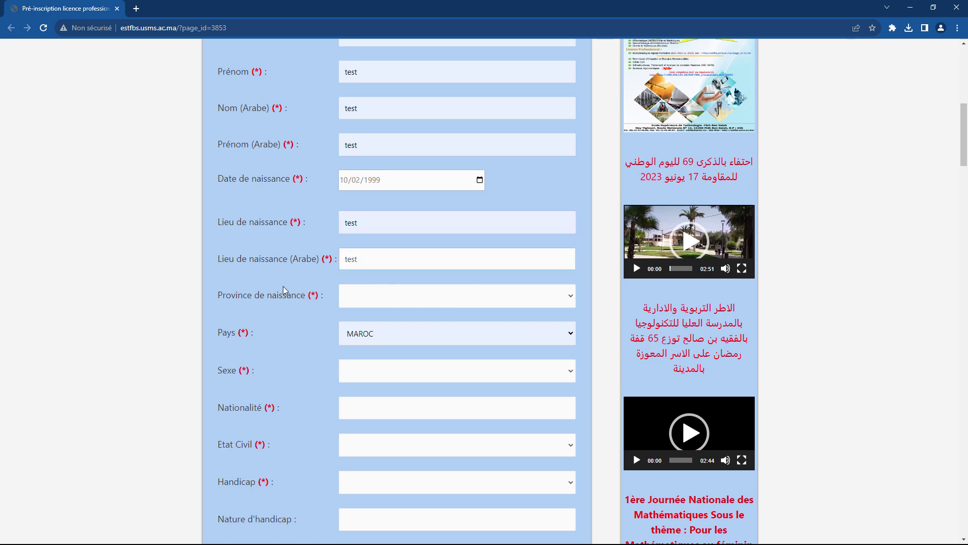
Set the province of birth to Préfecture de Casablanca and the sex to Masculin
click(380, 298)
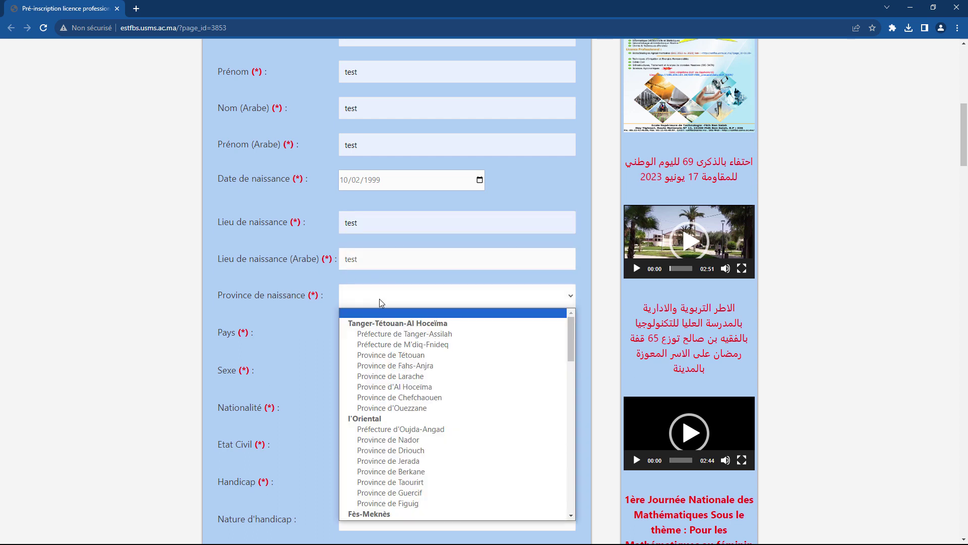
drag(571, 335, 573, 418)
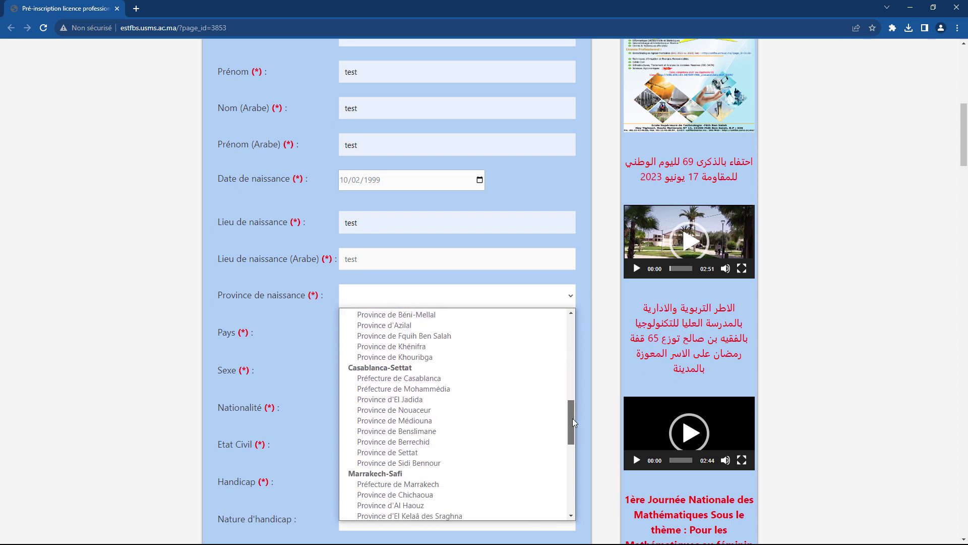
click(442, 379)
scroll(343, 308, down, 2)
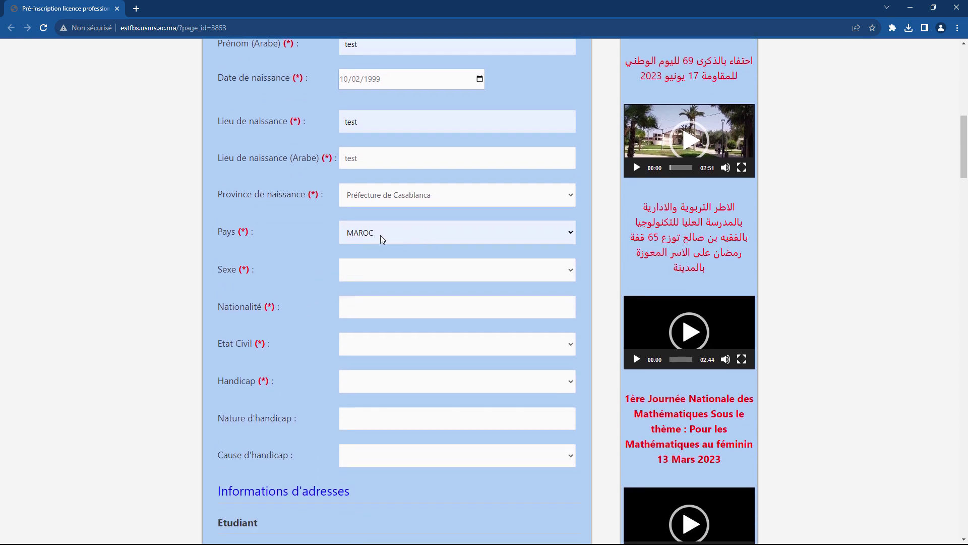
click(368, 272)
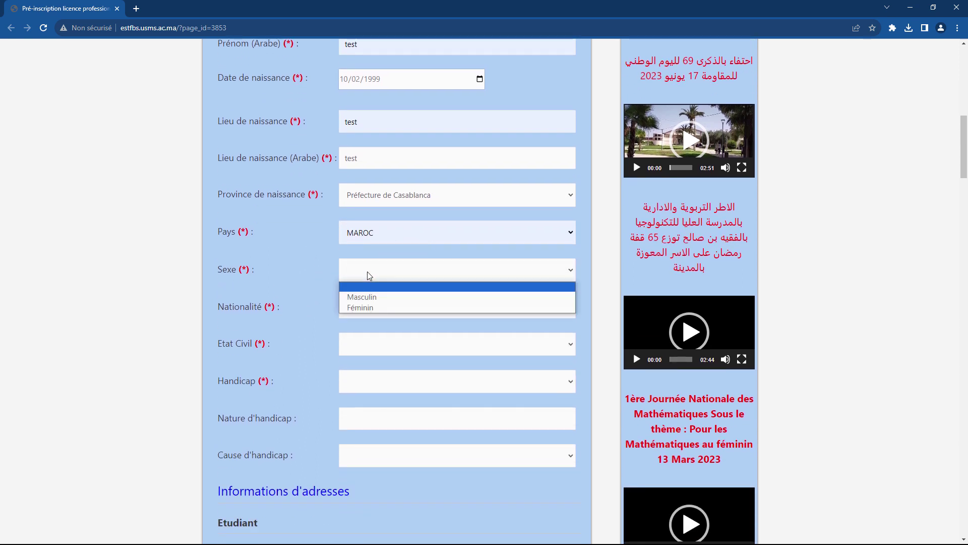
click(378, 298)
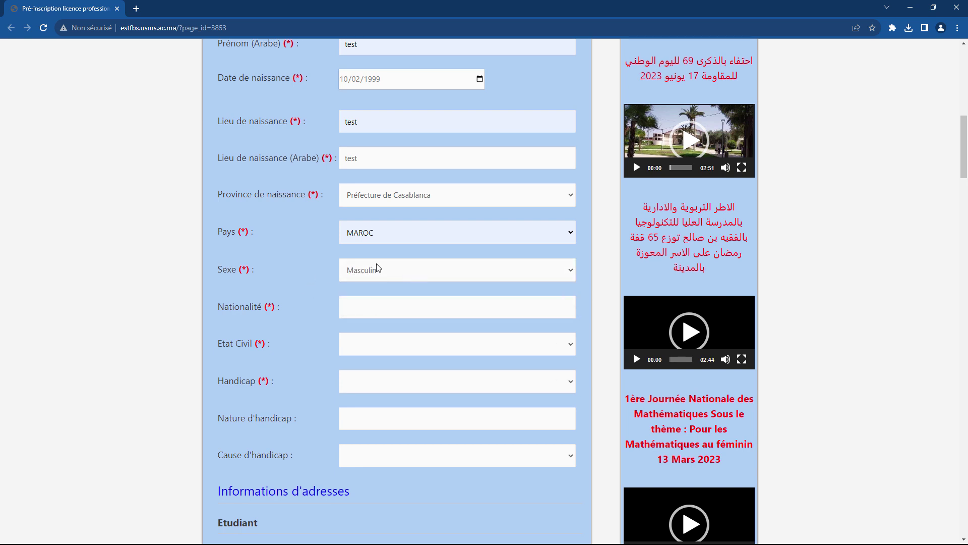
Enter MAROCAINE as the nationality and set the civil status (Etat Civil) to Celibataire
scroll(302, 292, down, 2)
click(399, 216)
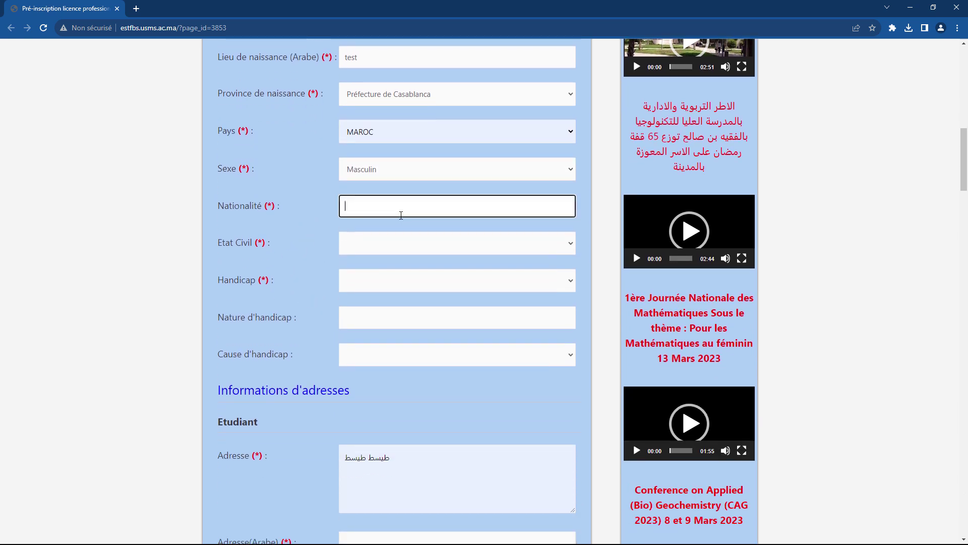
text(MAROCAINE)
click(345, 241)
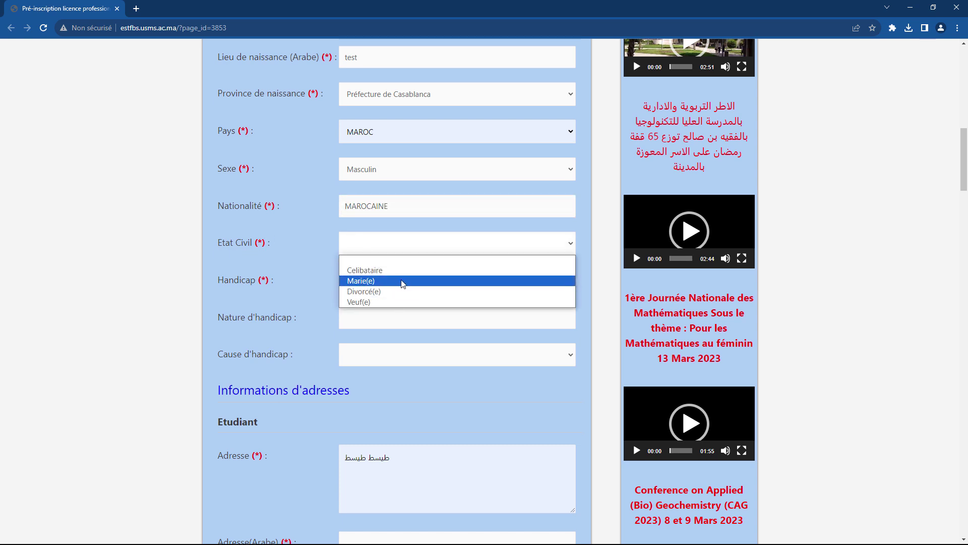
click(368, 271)
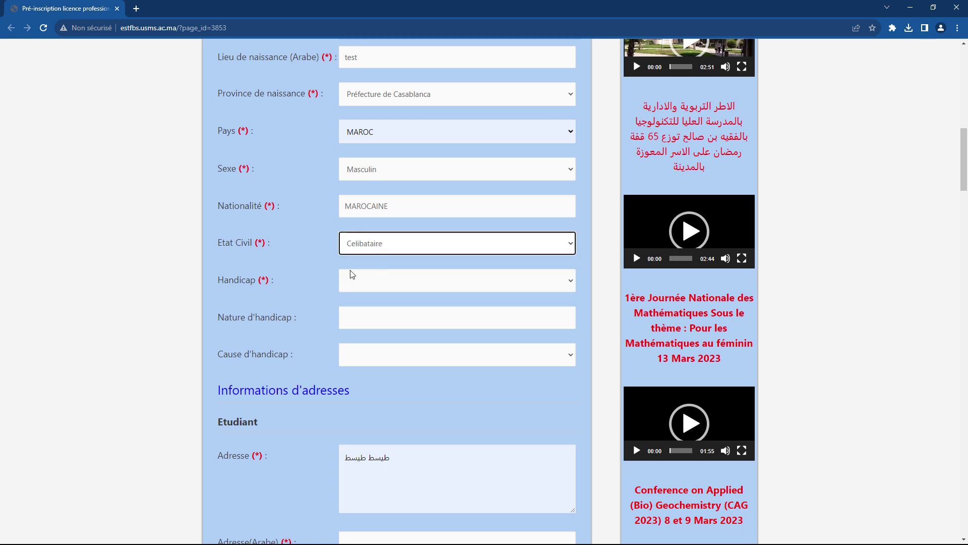
Set Handicap to Non and view the choices for Cause d'handicap without selecting one
click(363, 282)
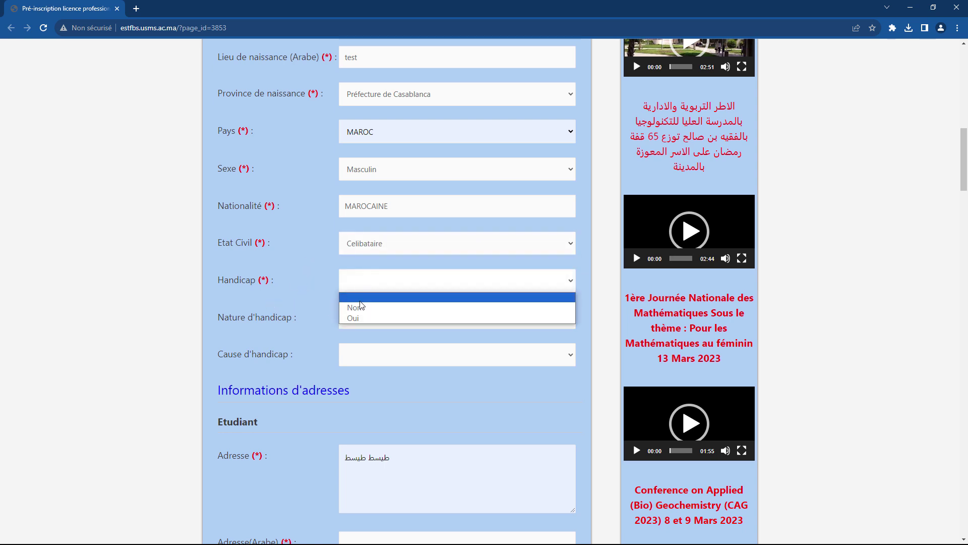
click(355, 317)
click(350, 289)
click(360, 309)
click(373, 311)
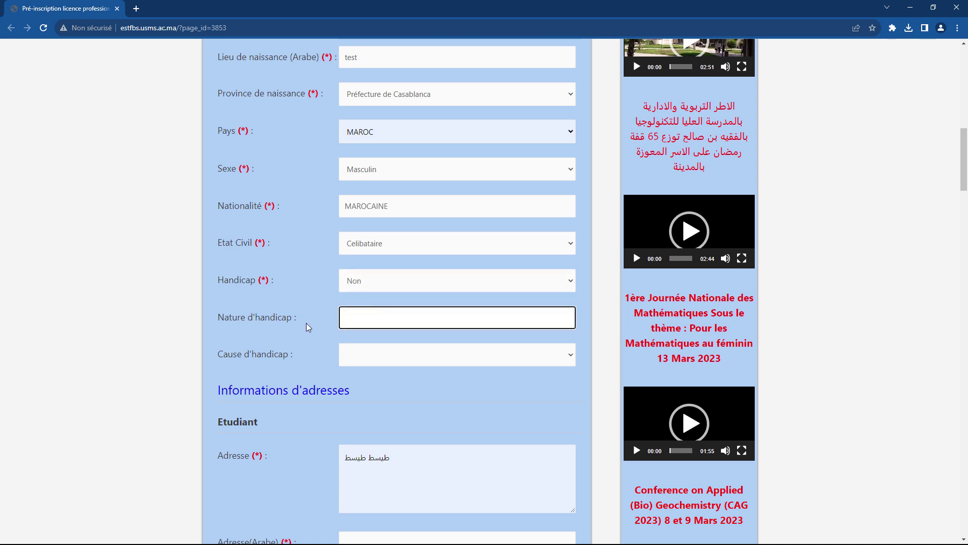
click(395, 288)
click(379, 319)
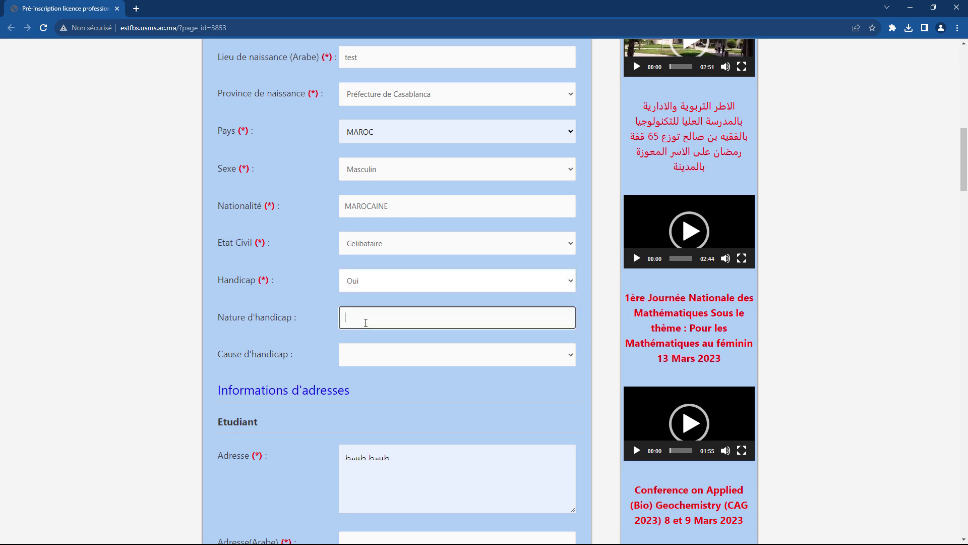
click(380, 285)
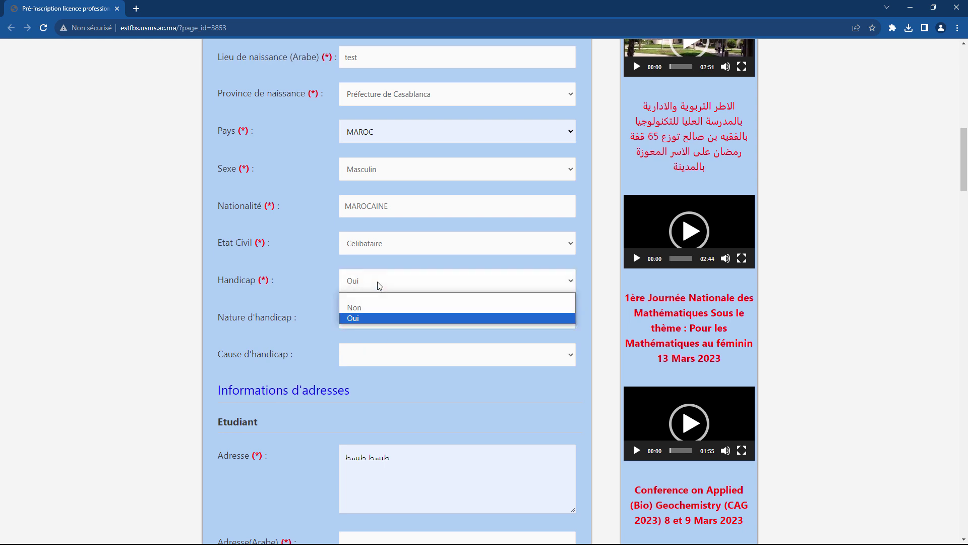
click(378, 307)
click(372, 354)
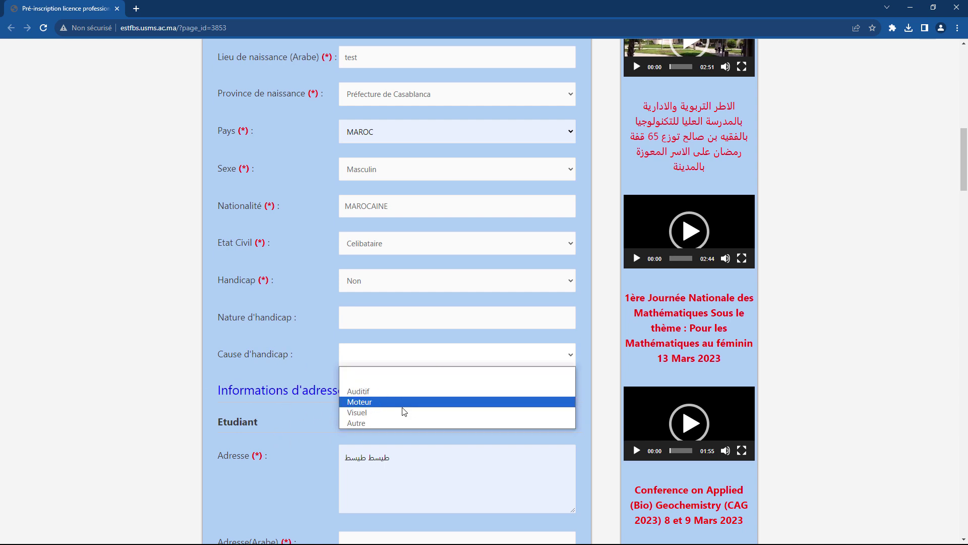
click(316, 357)
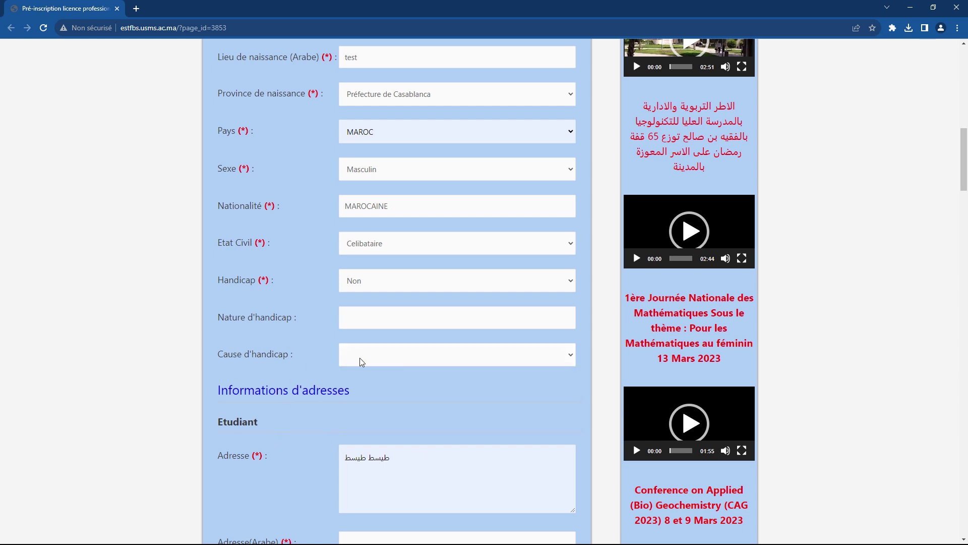
Copy the student's address text into the student's Adresse (Arabe) field
scroll(356, 358, down, 2)
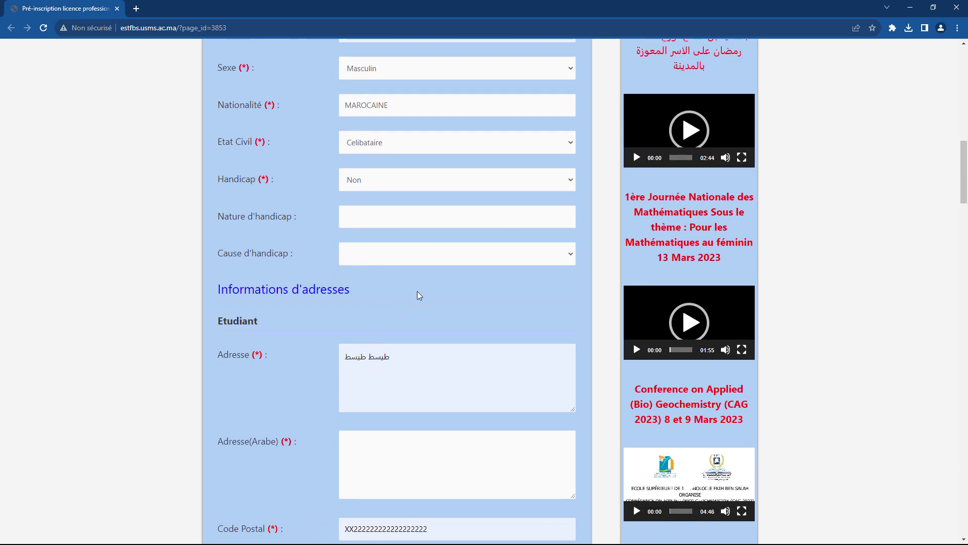
scroll(407, 368, down, 3)
double_click(379, 205)
key(ctrl+a)
key(ctrl+c)
click(355, 285)
key(ctrl+v)
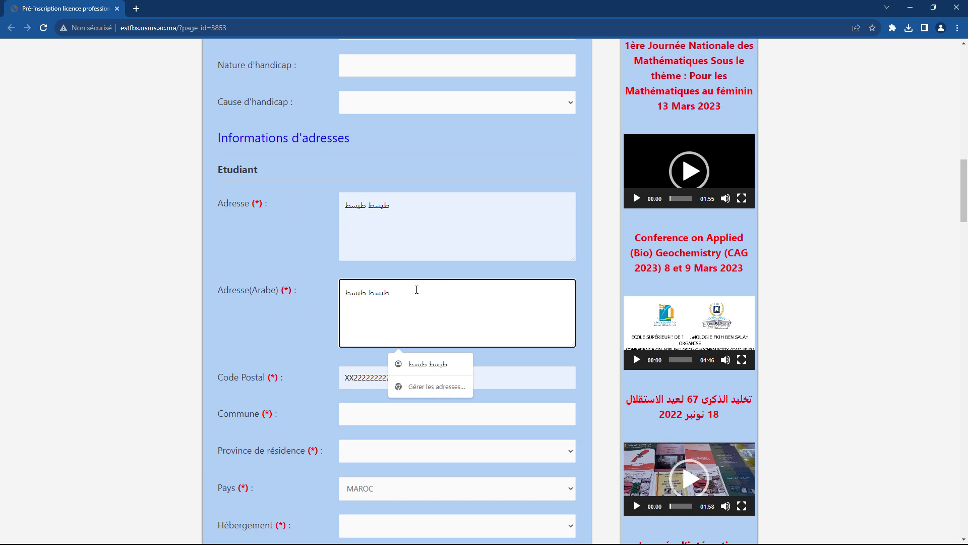
scroll(417, 289, down, 2)
click(394, 273)
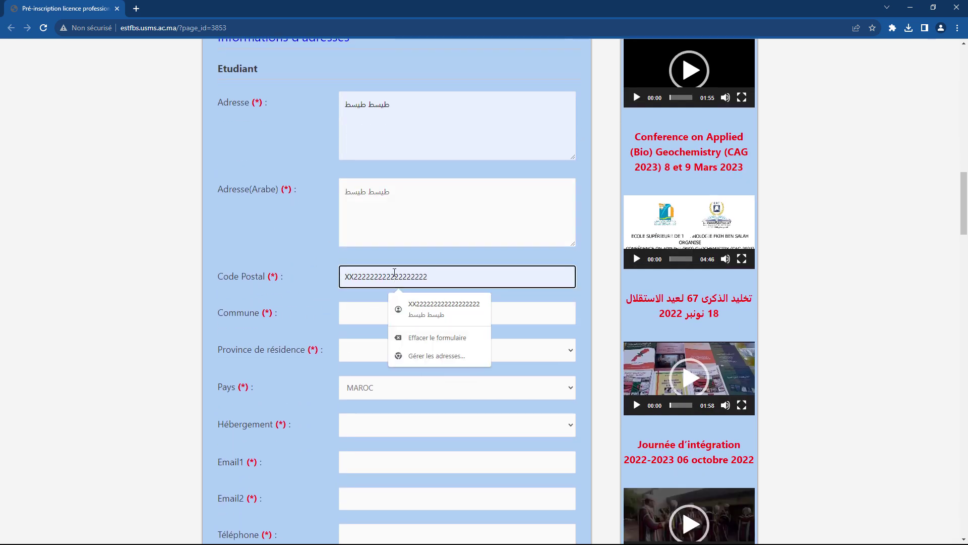
click(330, 318)
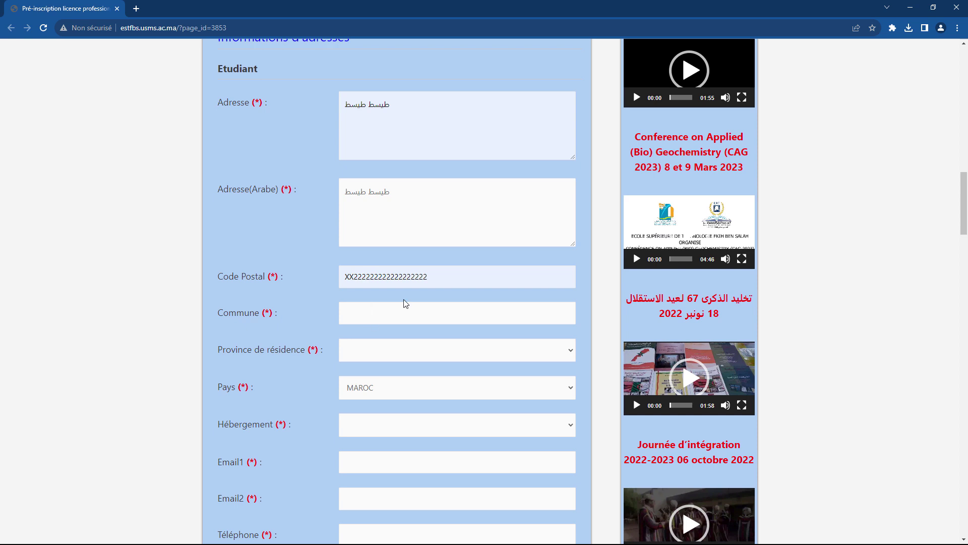
drag(445, 282, 333, 285)
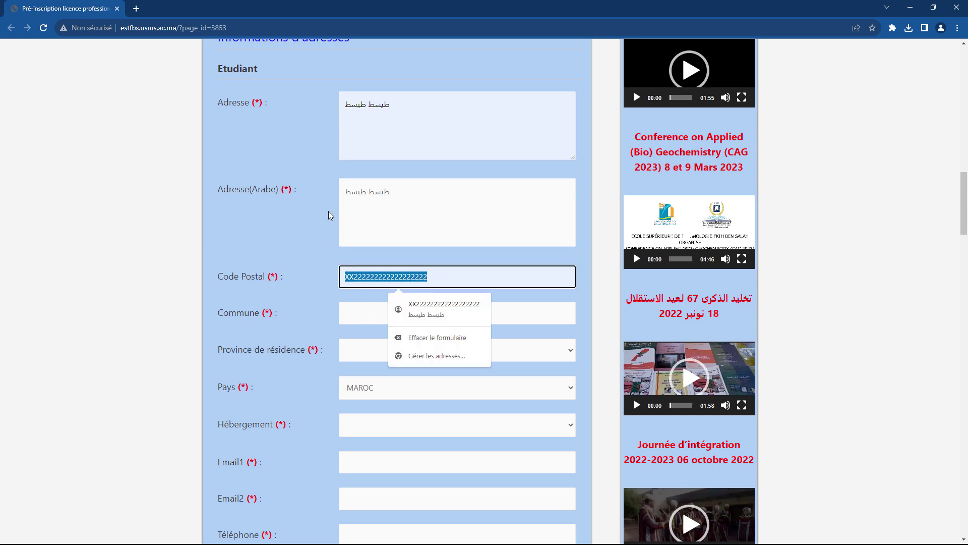
click(304, 295)
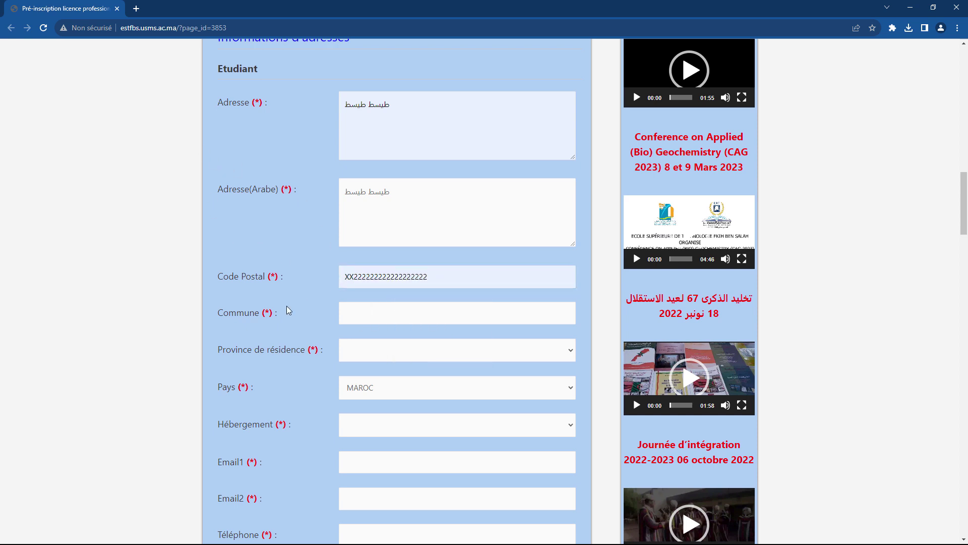
Fill the student's Commune with the copied address text and set Province de résidence to Préfecture de Skhirate-Témara
click(357, 311)
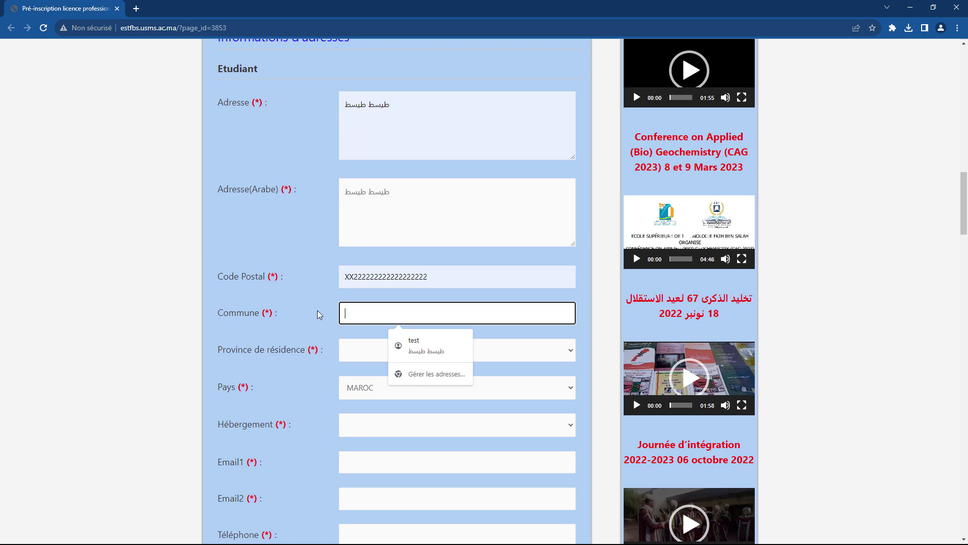
click(361, 355)
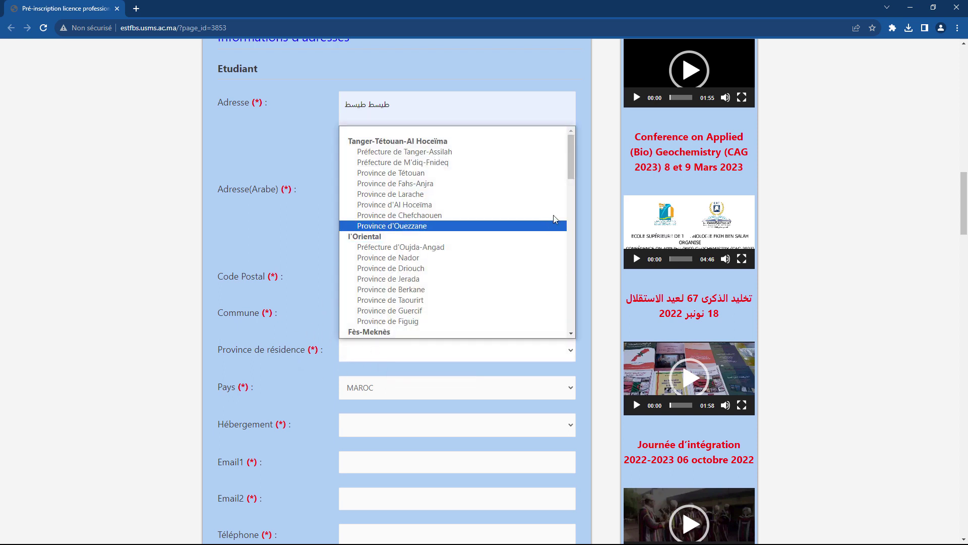
drag(569, 174, 569, 218)
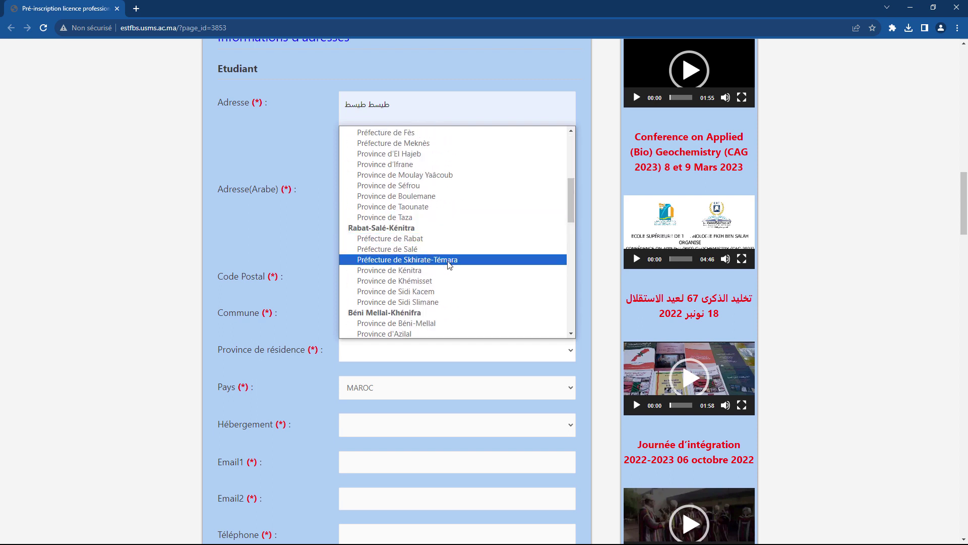
click(448, 260)
click(273, 454)
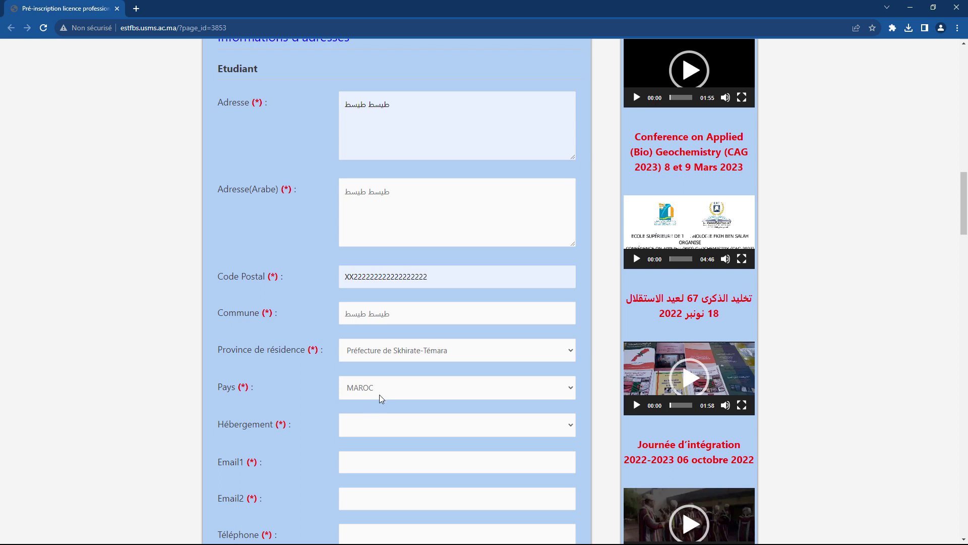
Set the student's accommodation (Hébergement) to Domicile parental
scroll(331, 325, down, 2)
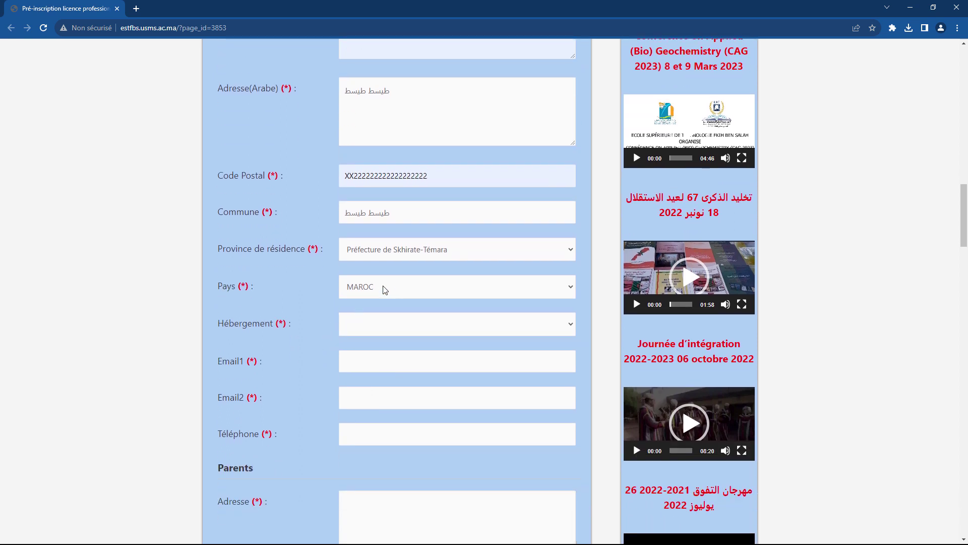
scroll(342, 323, down, 1)
click(379, 272)
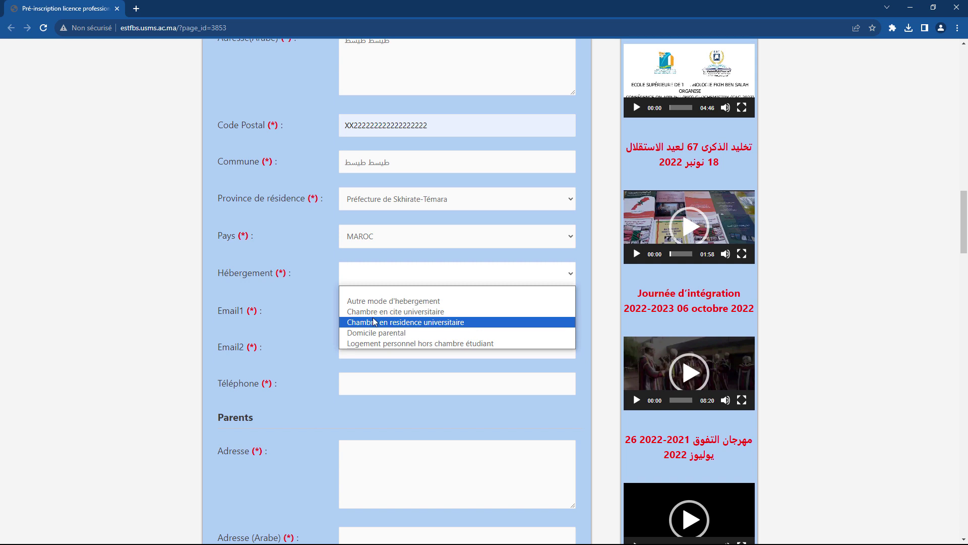
click(363, 301)
click(413, 280)
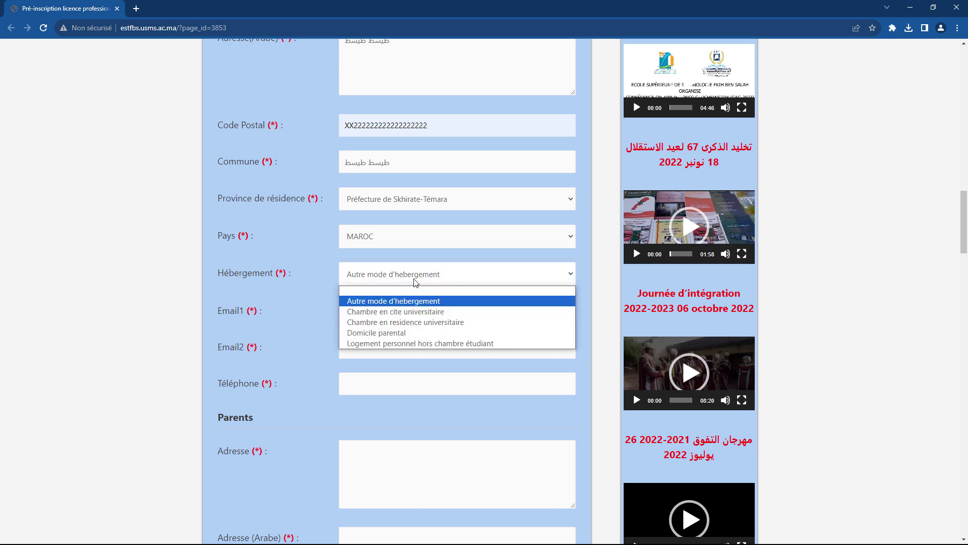
click(415, 278)
click(416, 278)
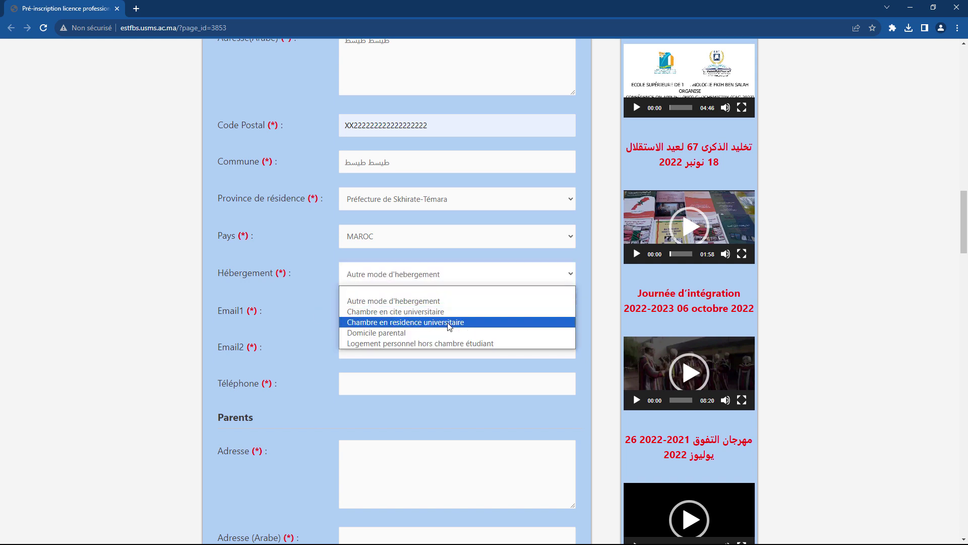
click(384, 332)
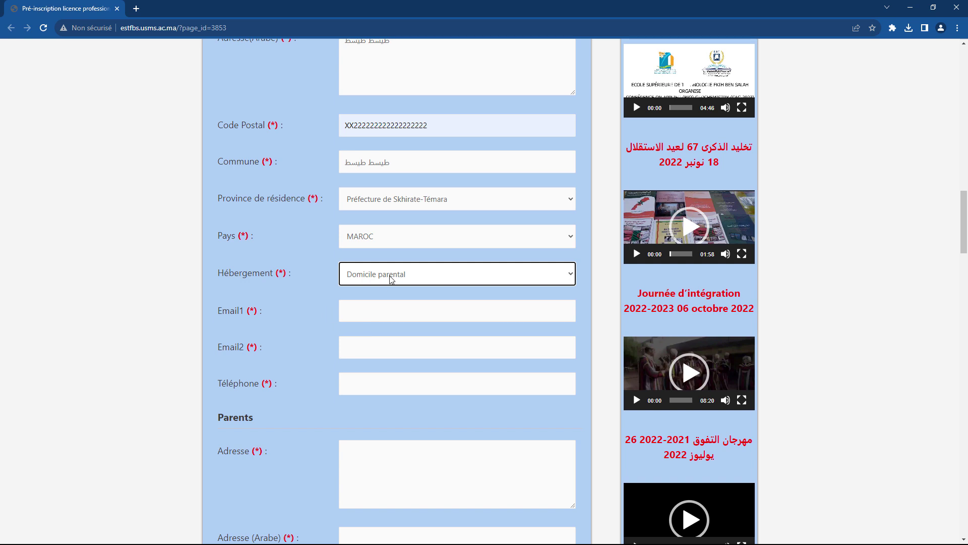
Fill in the student's Email1, Email2 and phone fields and the parents' address fields using the saved autofill entry
click(372, 309)
click(412, 339)
double_click(374, 348)
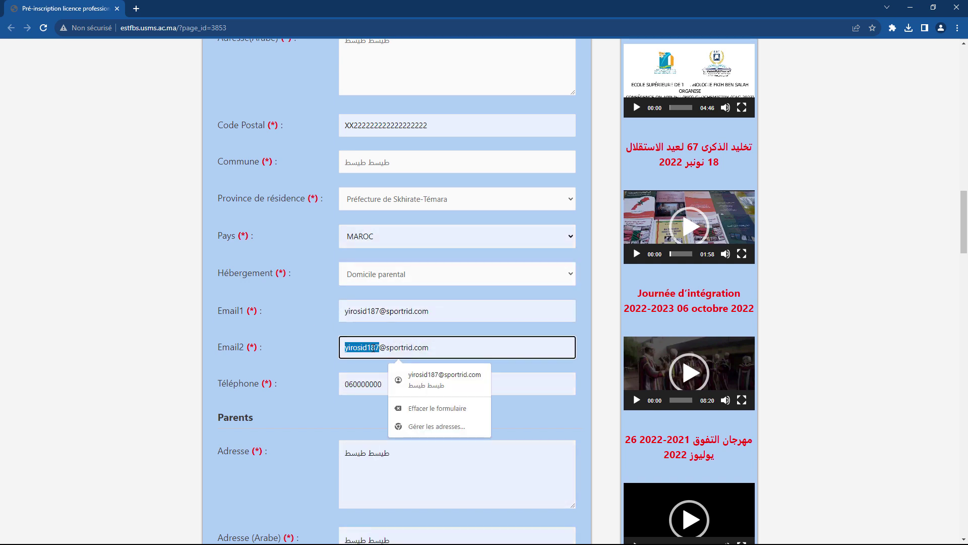
drag(301, 316, 274, 341)
Append a 0 to the student's phone number and select the Adresse field under Parents
scroll(290, 272, down, 3)
click(301, 225)
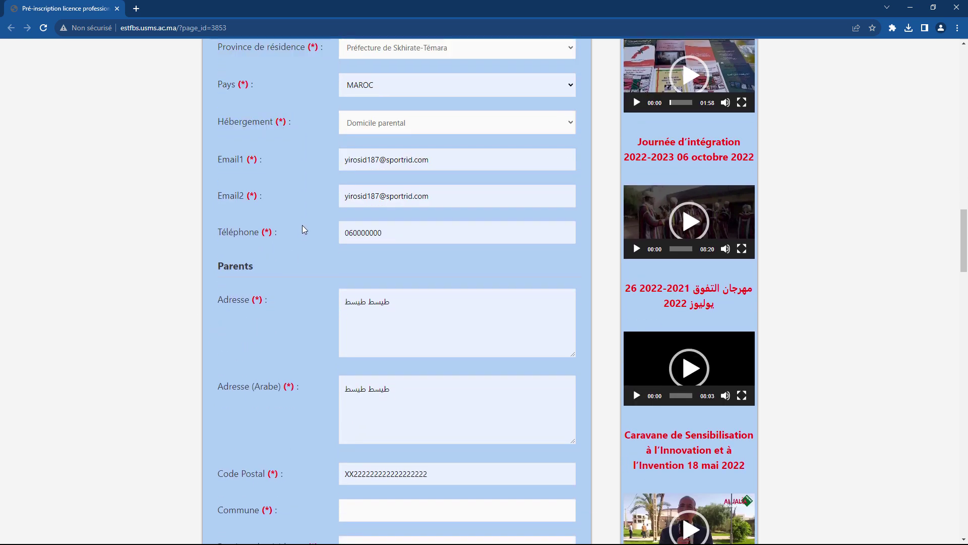
click(407, 230)
text(0)
click(373, 244)
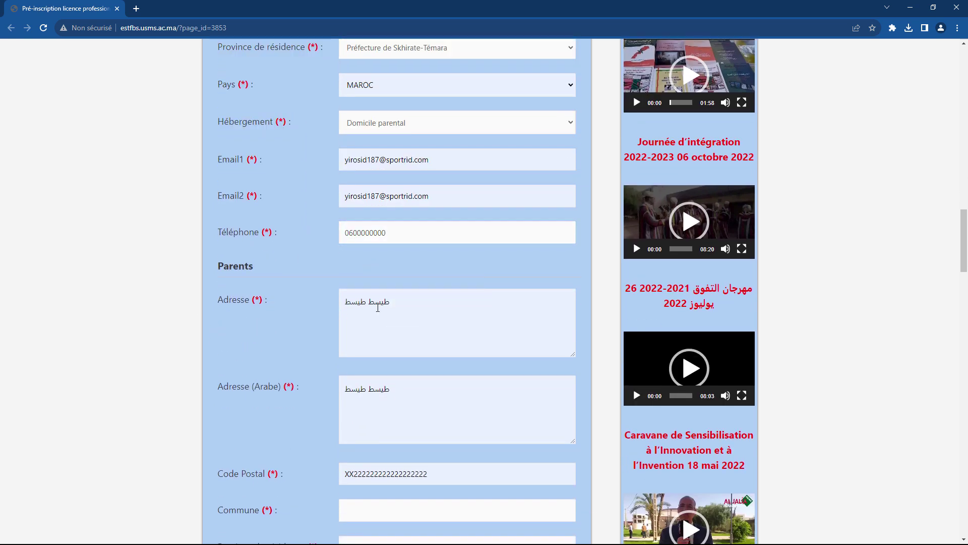
triple_click(374, 298)
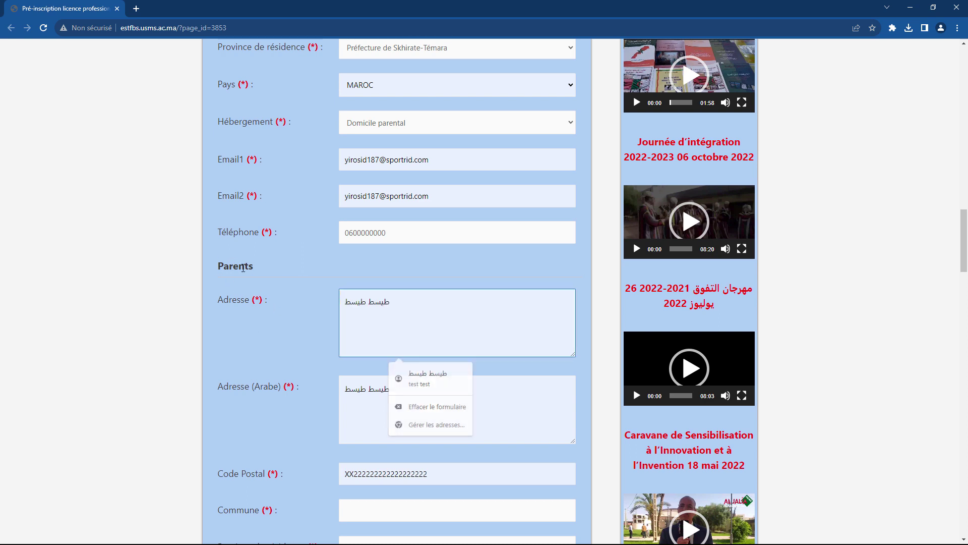
Fill the parents' Commune with test using the saved autofill suggestion
double_click(243, 267)
scroll(296, 285, down, 2)
click(417, 316)
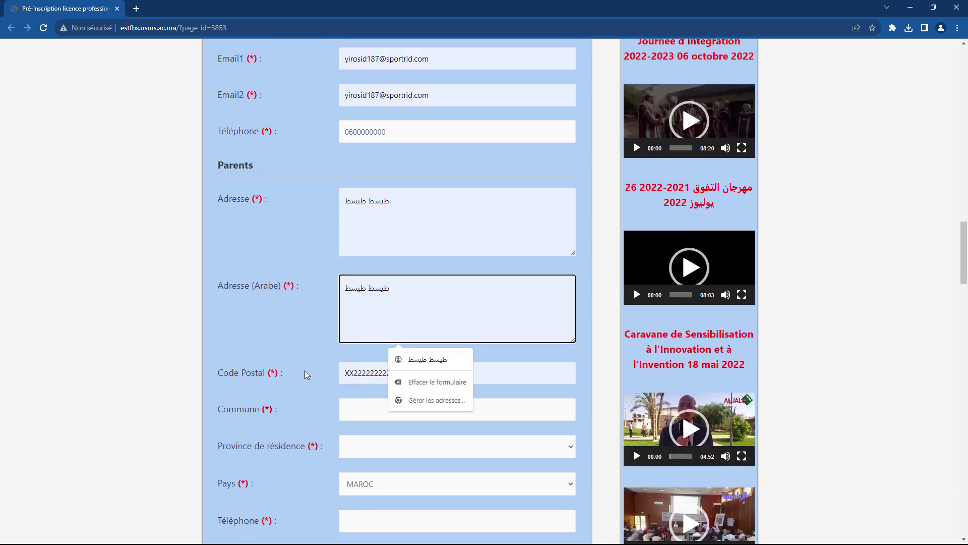
scroll(383, 288, down, 2)
click(386, 308)
click(417, 340)
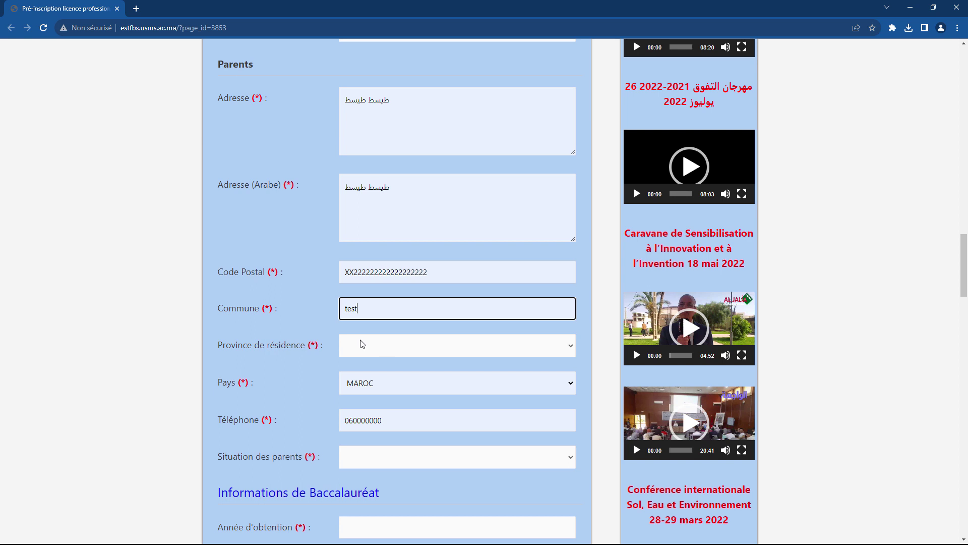
Set the parents' Province de résidence to Province de Jerada and append a 0 to their phone number
click(385, 347)
click(415, 276)
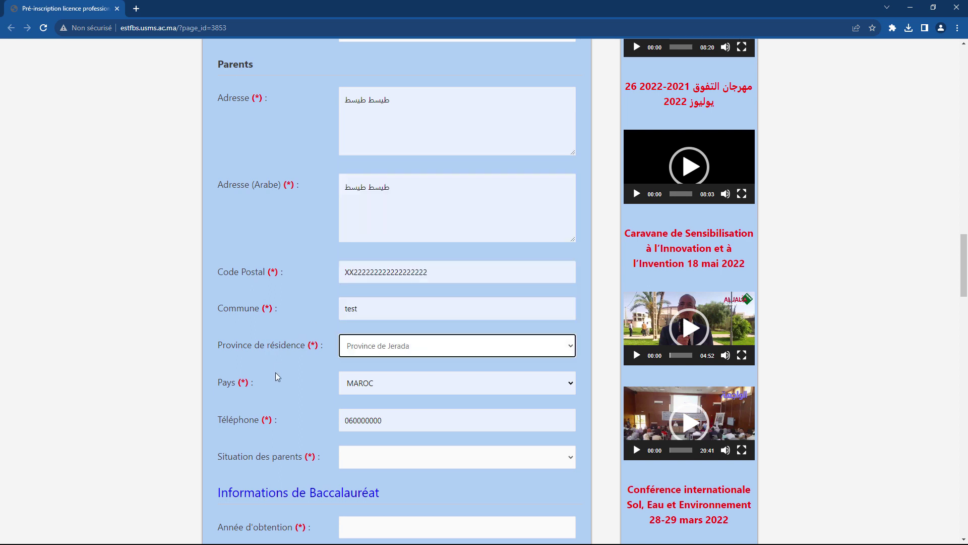
scroll(363, 328, down, 2)
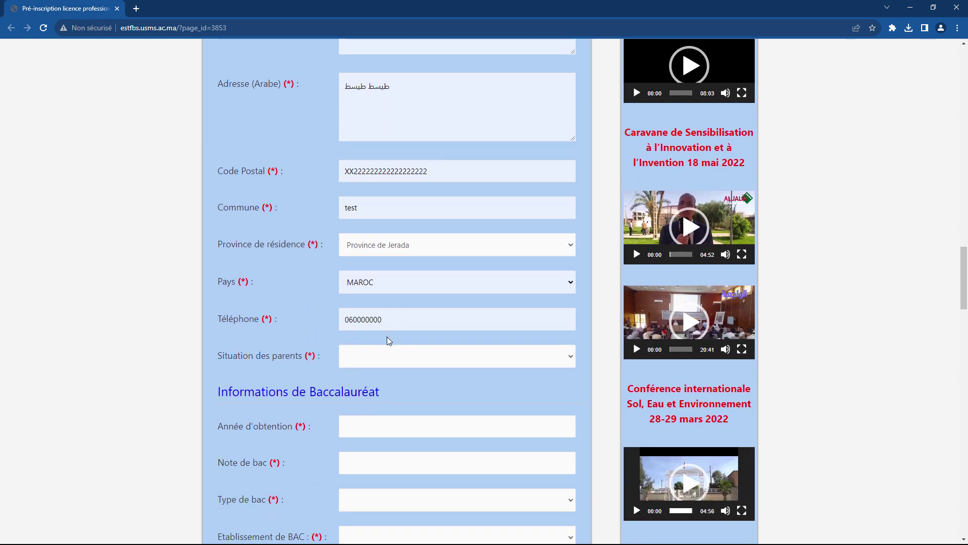
click(408, 321)
text(0)
Set Situation des parents to Personnes ne pouvant être classées selon la profession
click(370, 355)
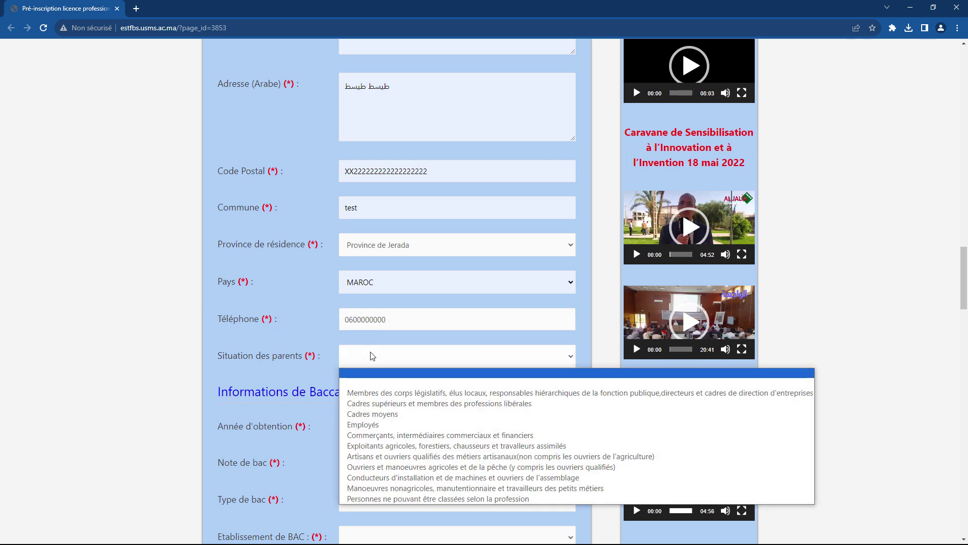
key(Down)
key(Down)
key(Down)
key(Up)
key(Up)
key(Up)
key(Down)
key(Down)
key(Down)
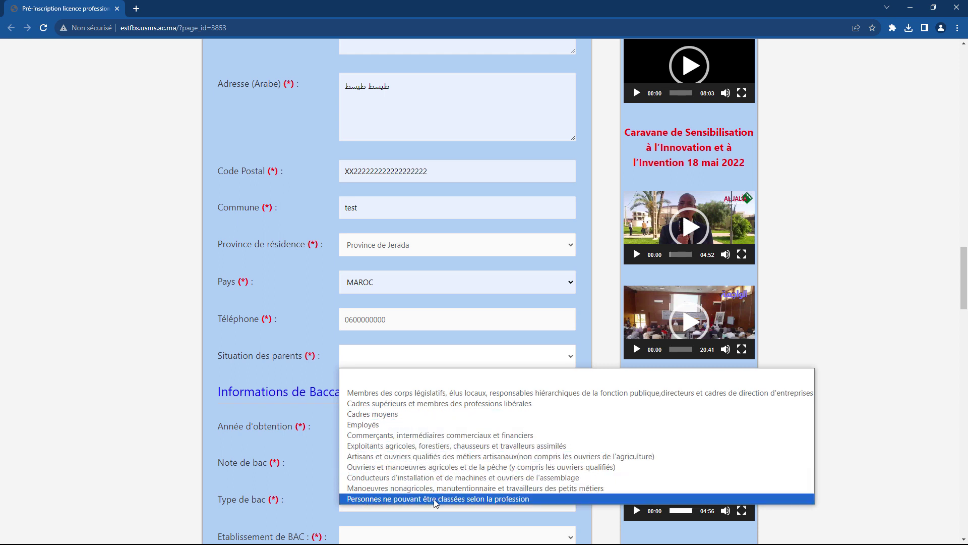
click(522, 500)
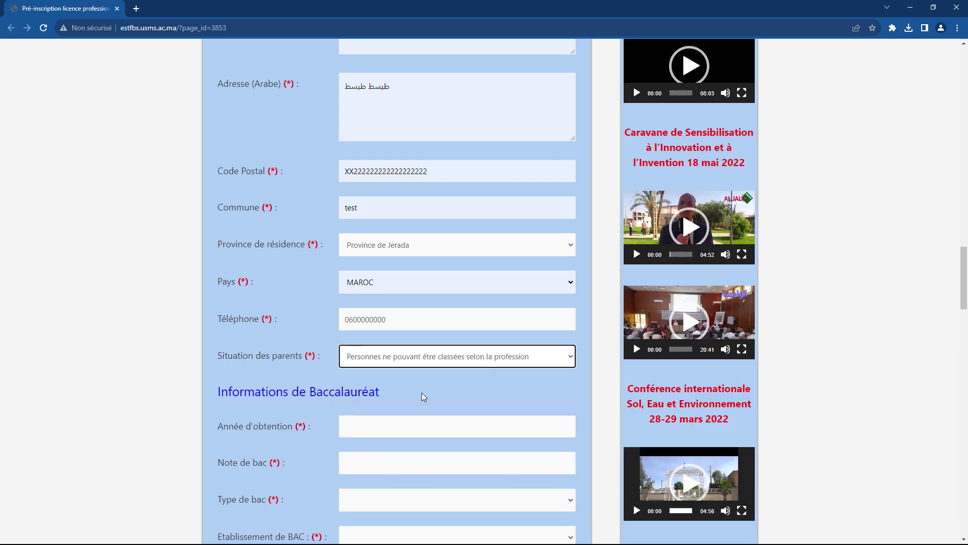
click(448, 359)
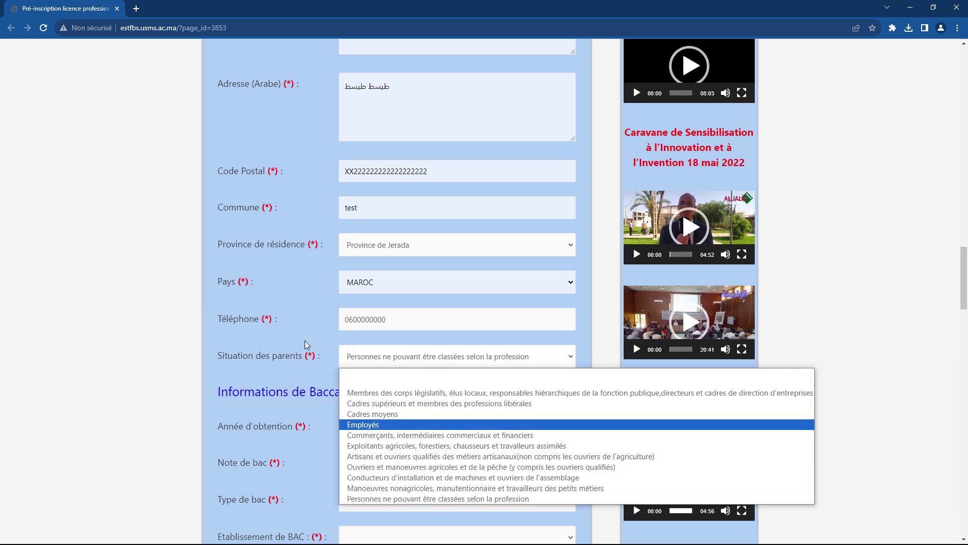
click(366, 367)
Set Type de bac to Baccalauréat Général under Informations de Baccalauréat
scroll(388, 416, down, 3)
click(398, 281)
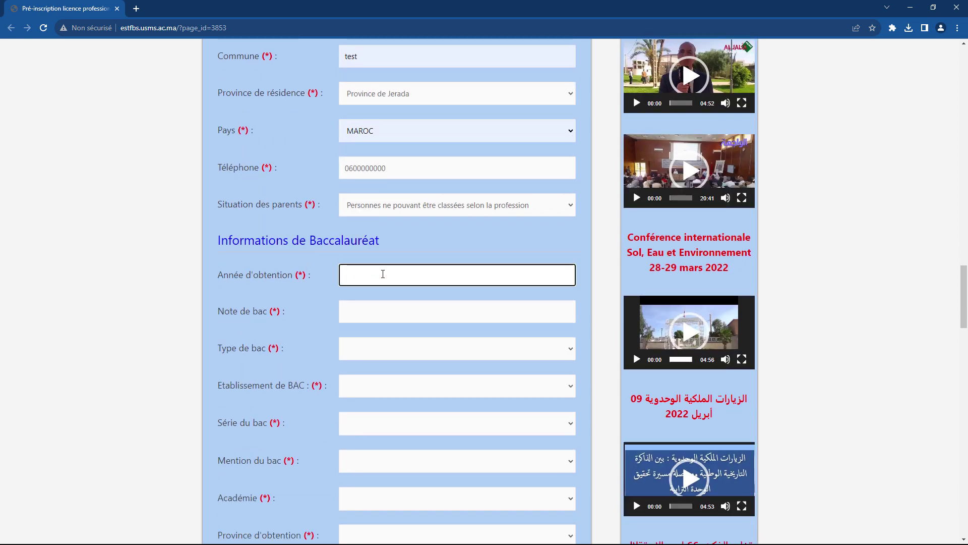
click(373, 316)
click(367, 354)
click(363, 374)
click(351, 355)
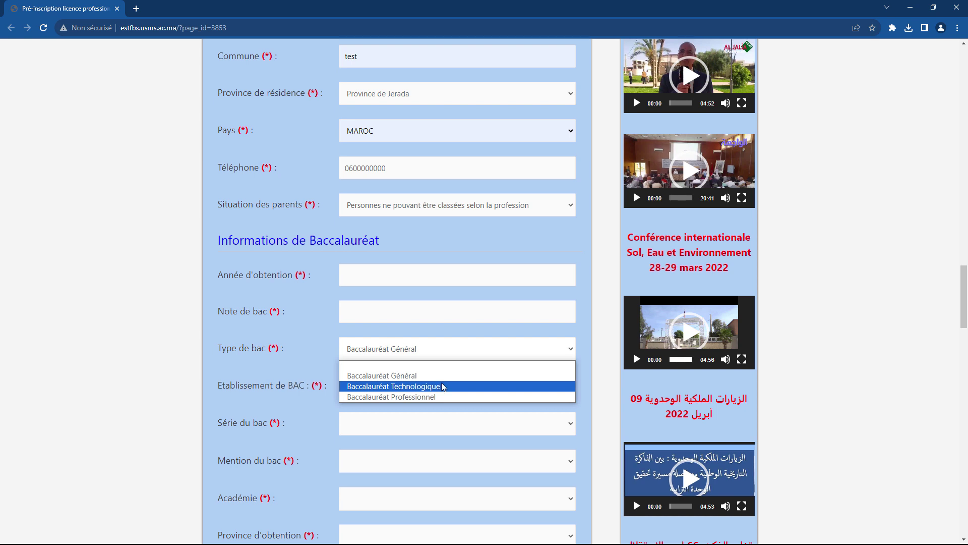
click(330, 357)
Set Etablissement de BAC to Public and Série du bac to Sciences de la Vie et de la Terre
scroll(380, 303, down, 2)
click(387, 288)
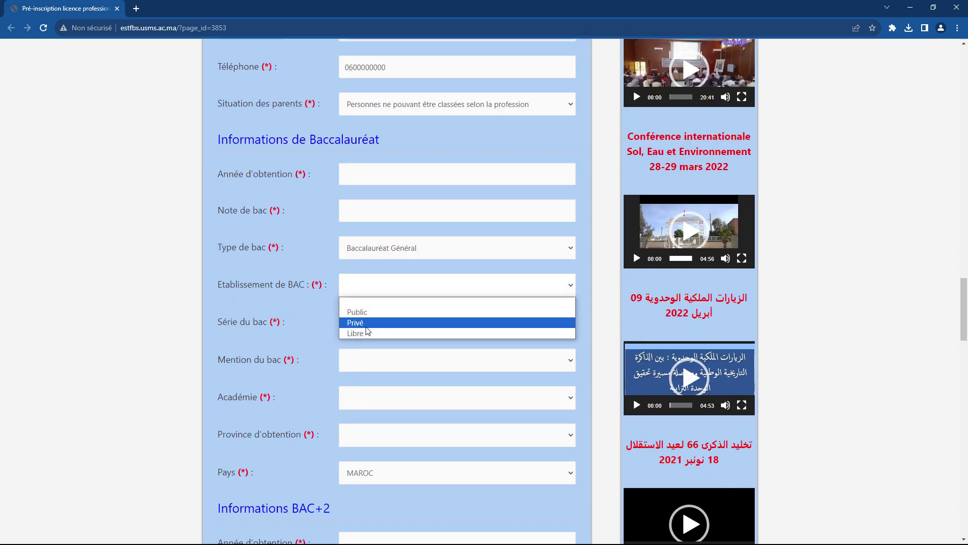
click(359, 312)
scroll(312, 297, down, 2)
click(376, 223)
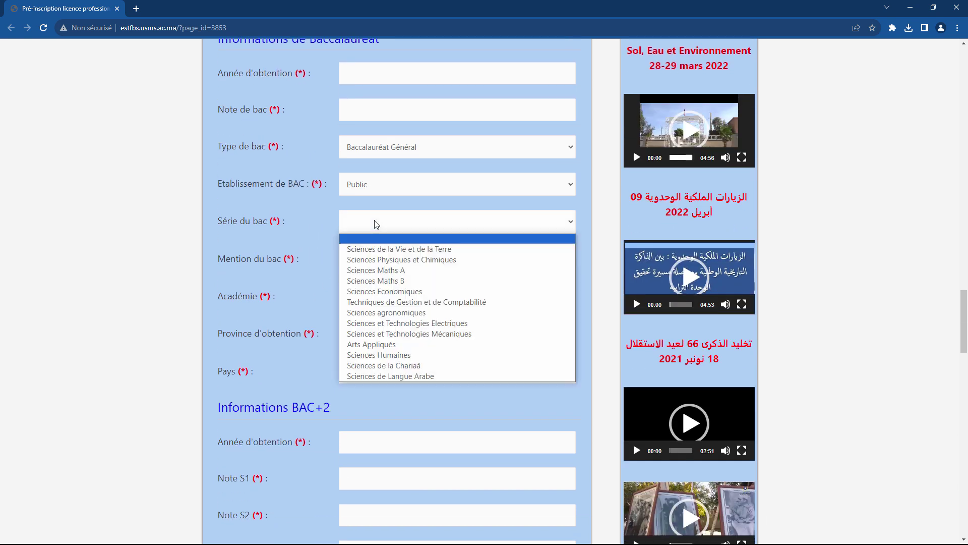
click(397, 249)
click(401, 223)
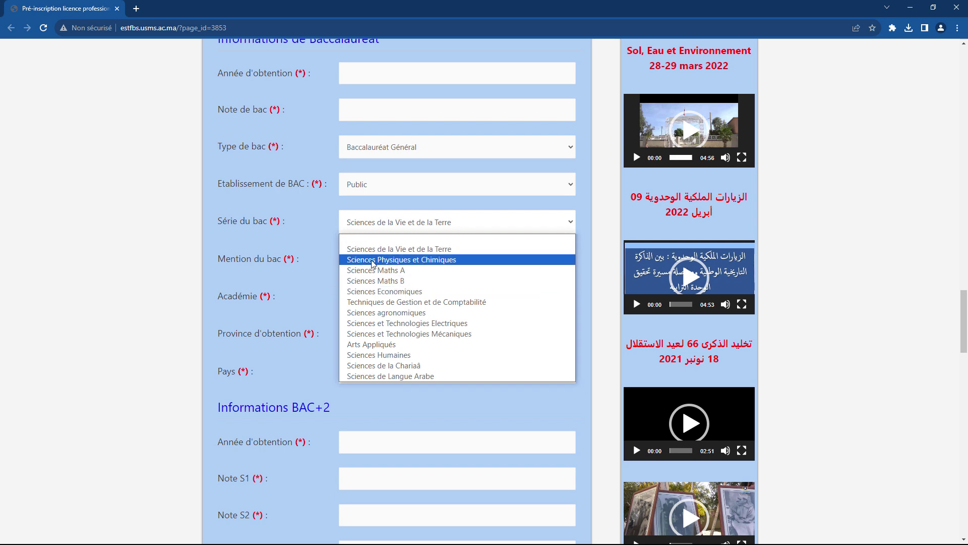
click(320, 225)
Set Mention du bac to Passable and Académie to Rabat-Salé-Kénitra
click(373, 264)
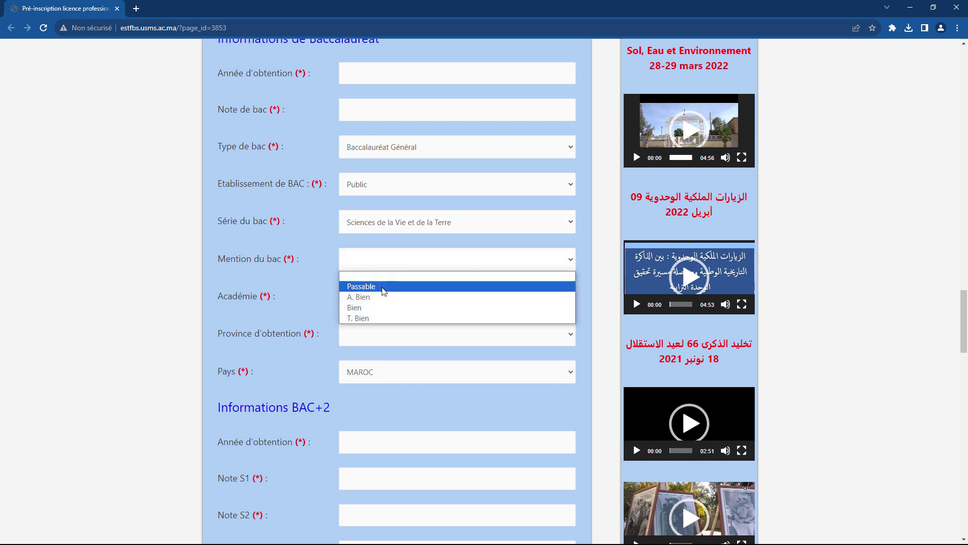
click(383, 285)
click(381, 299)
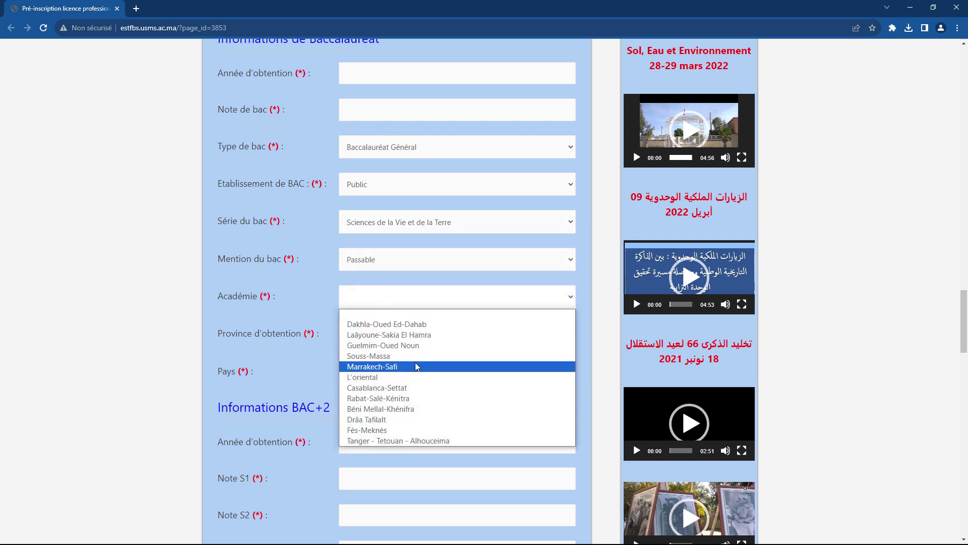
click(413, 405)
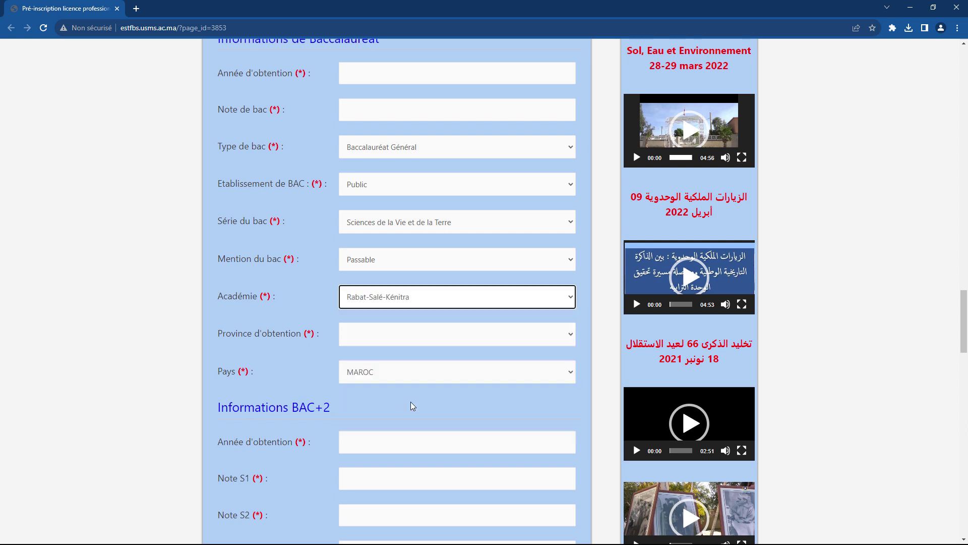
Set the baccalaureate's Province d'obtention to Préfecture de Skhirate-Témara
click(365, 334)
click(304, 314)
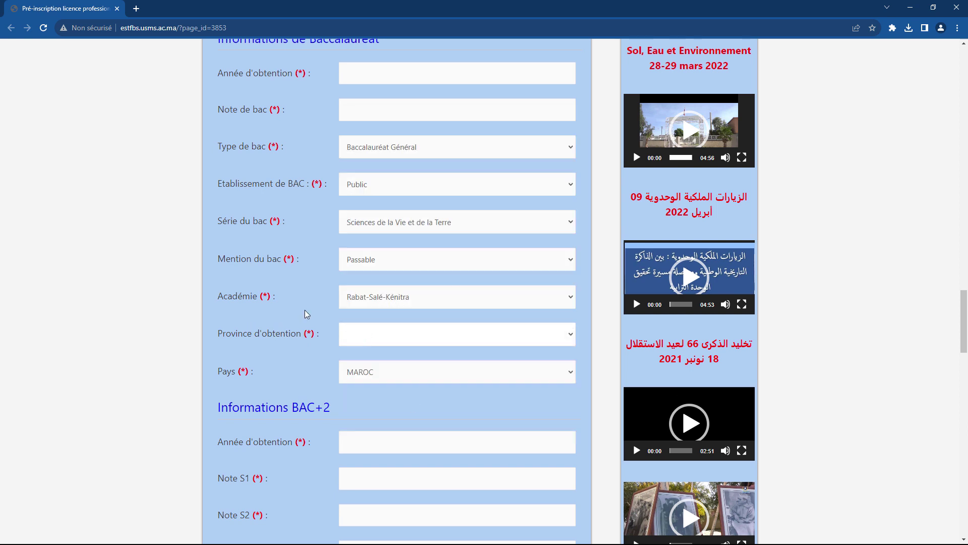
click(424, 337)
scroll(429, 222, down, 5)
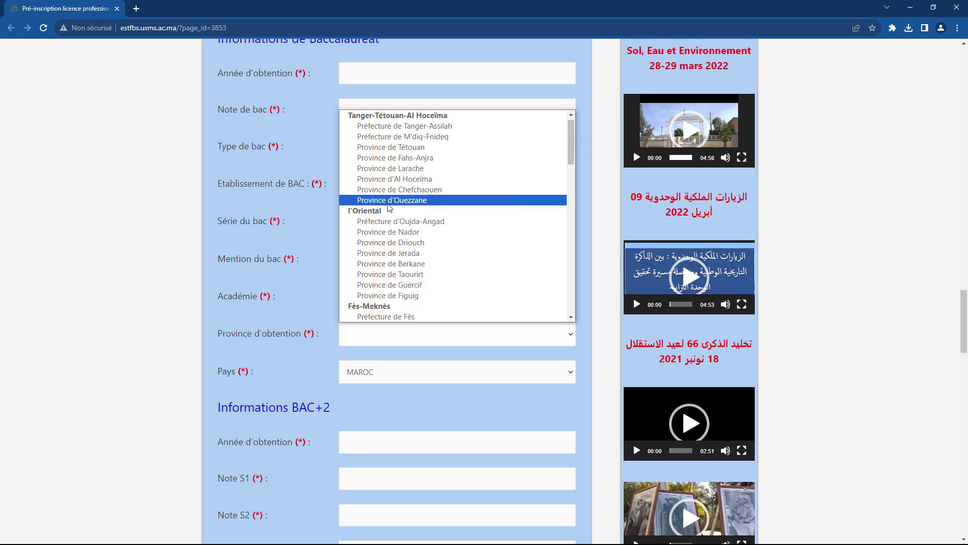
click(434, 243)
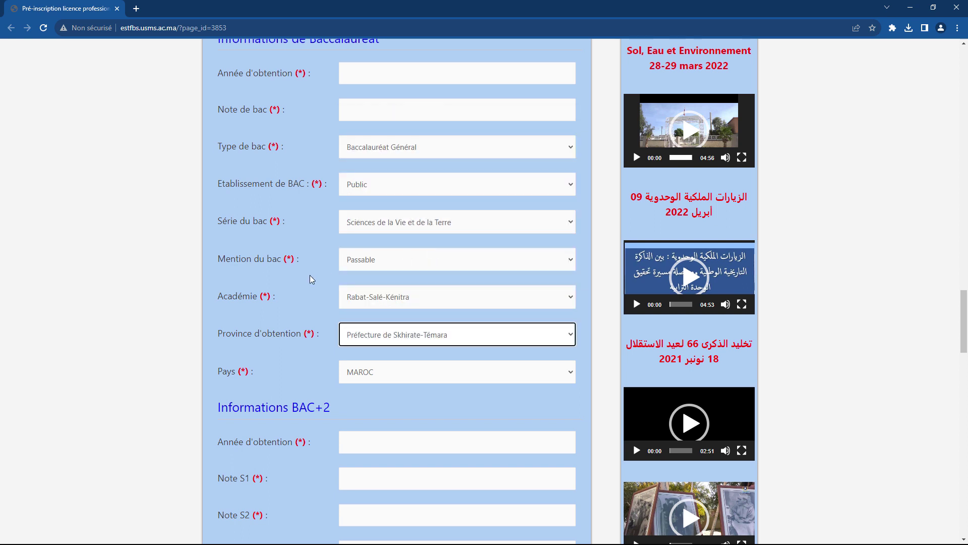
Enter 2023 as the Année d'obtention under Informations BAC+2
scroll(302, 347, down, 3)
click(358, 292)
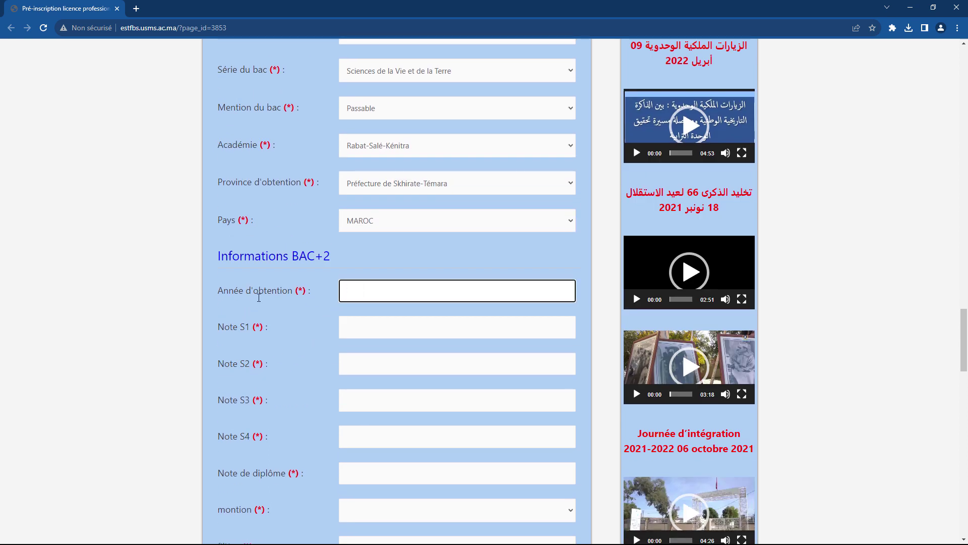
click(359, 257)
click(379, 288)
click(395, 256)
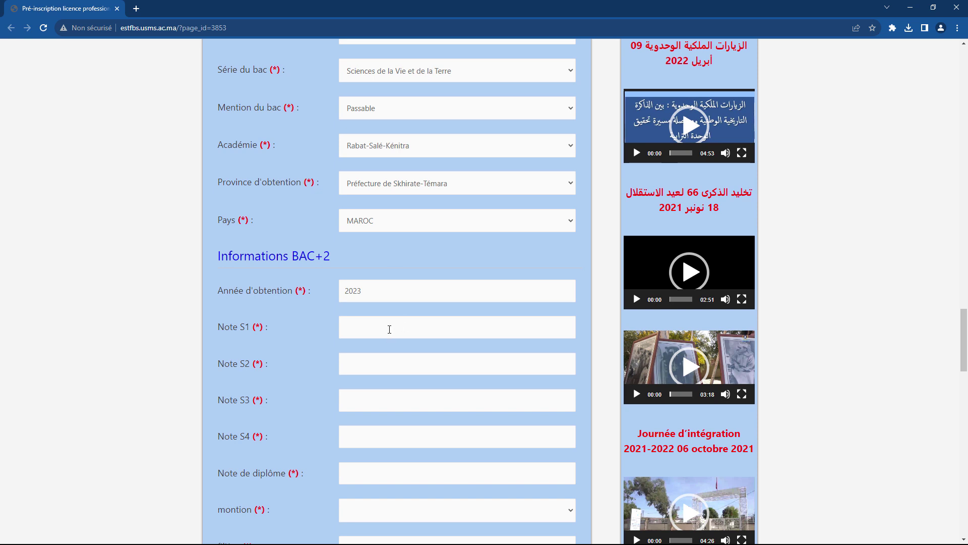
Enter 2020 as the baccalaureate's Année d'obtention and 10.00 as the Note de bac
scroll(404, 361, up, 5)
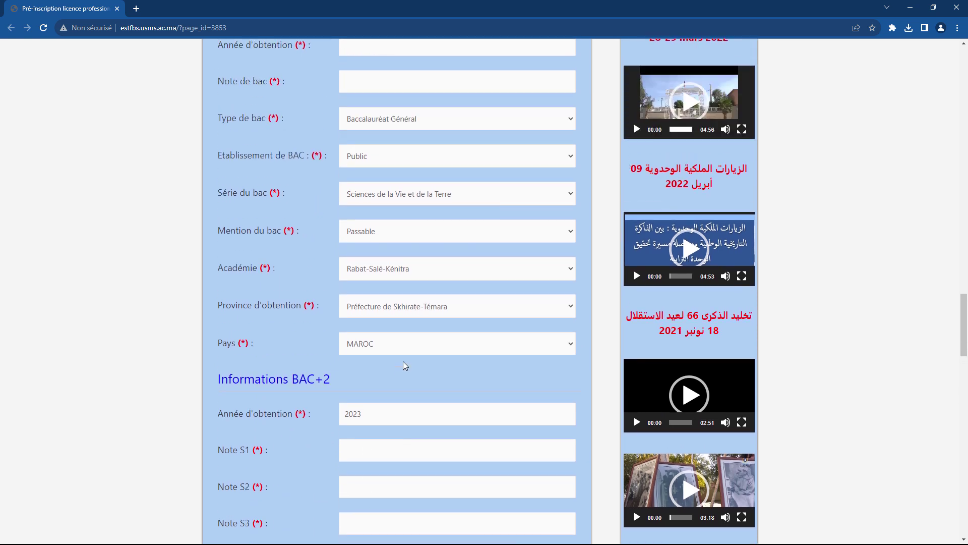
click(361, 177)
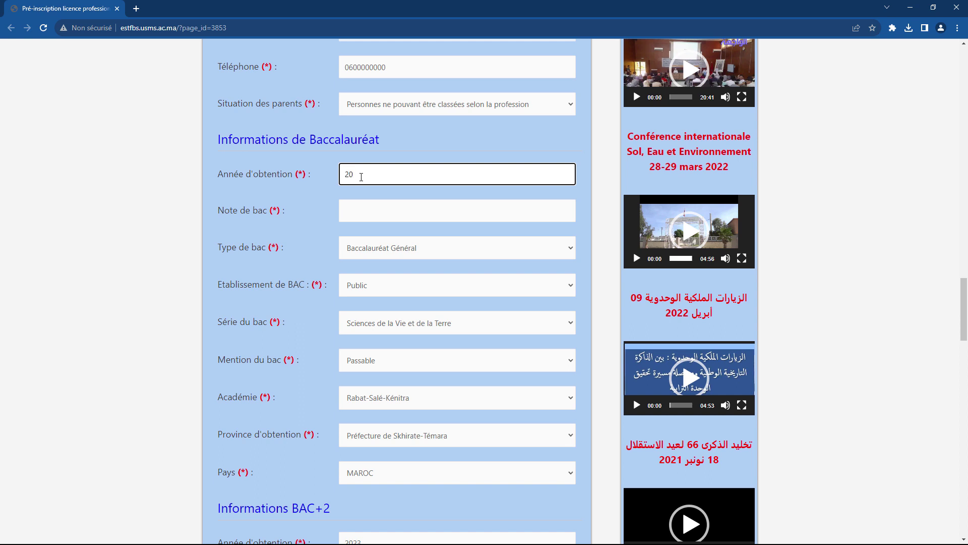
click(386, 210)
text(10.)
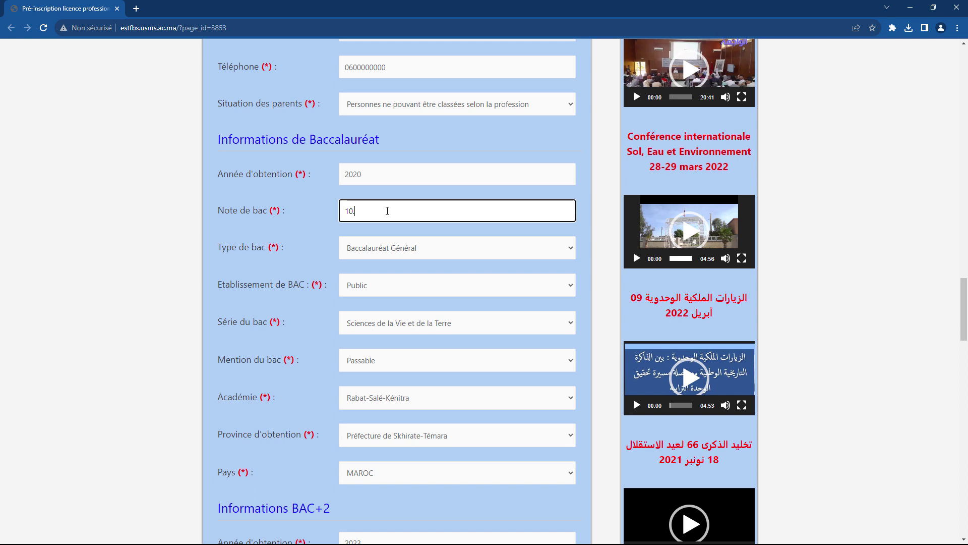
click(305, 195)
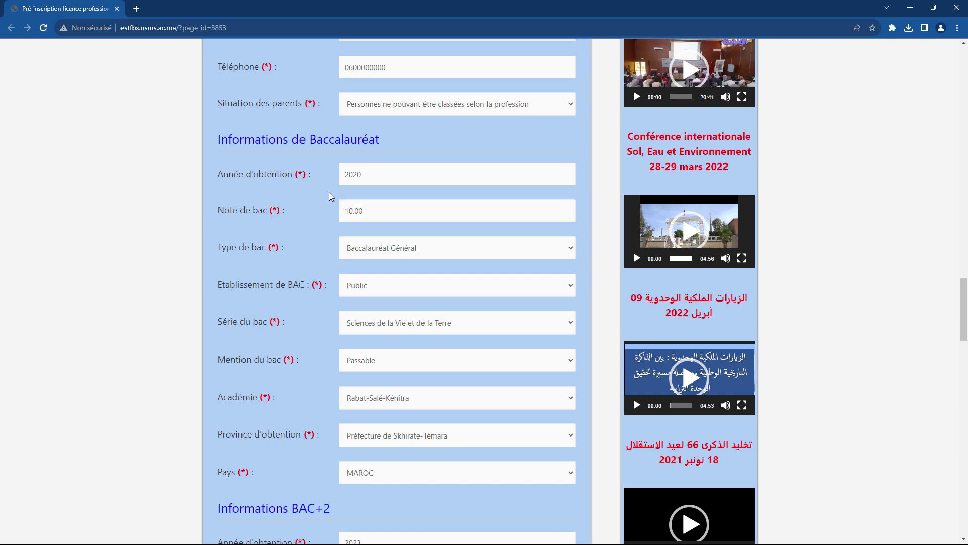
Review the BAC+2 fields for the semester marks, Note de diplôme, montion and filière
scroll(328, 192, up, 2)
scroll(333, 199, down, 9)
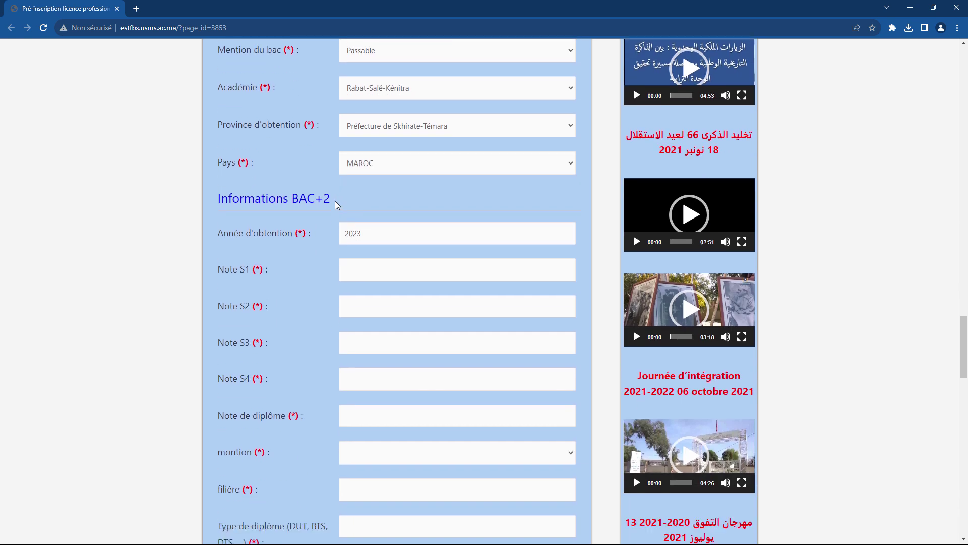
click(361, 225)
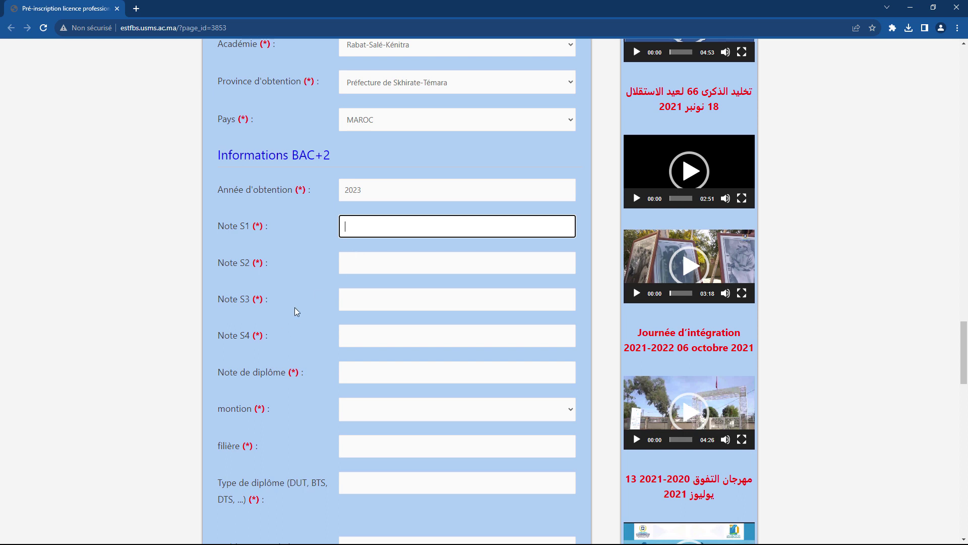
click(410, 371)
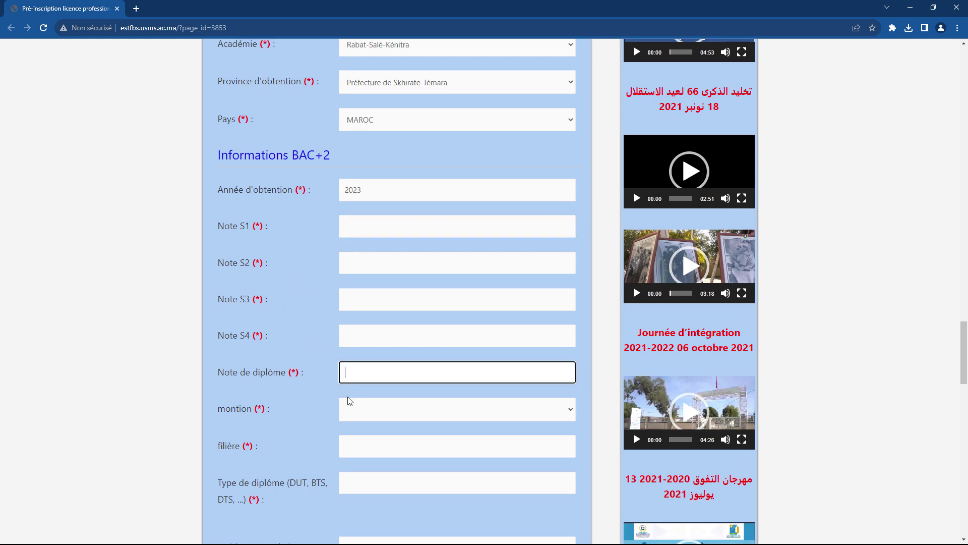
click(315, 323)
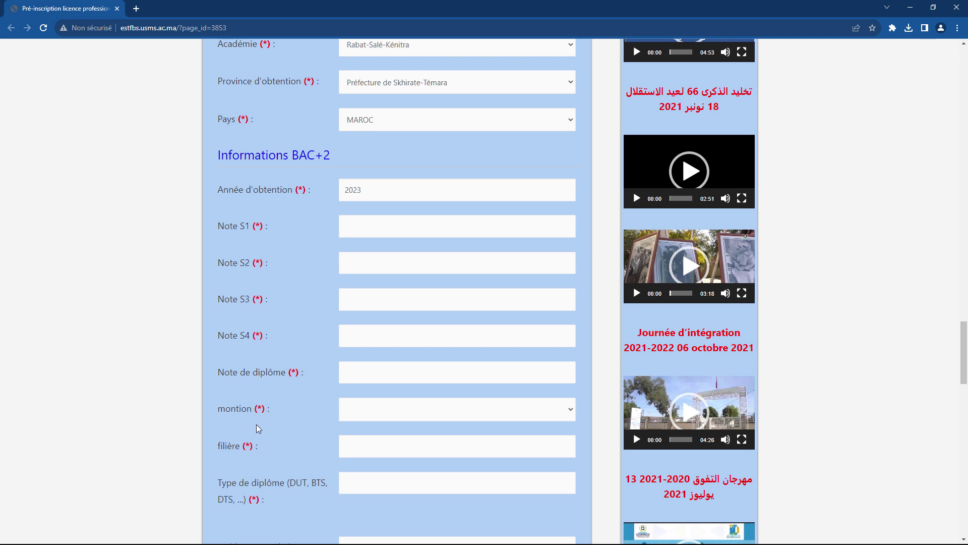
click(372, 445)
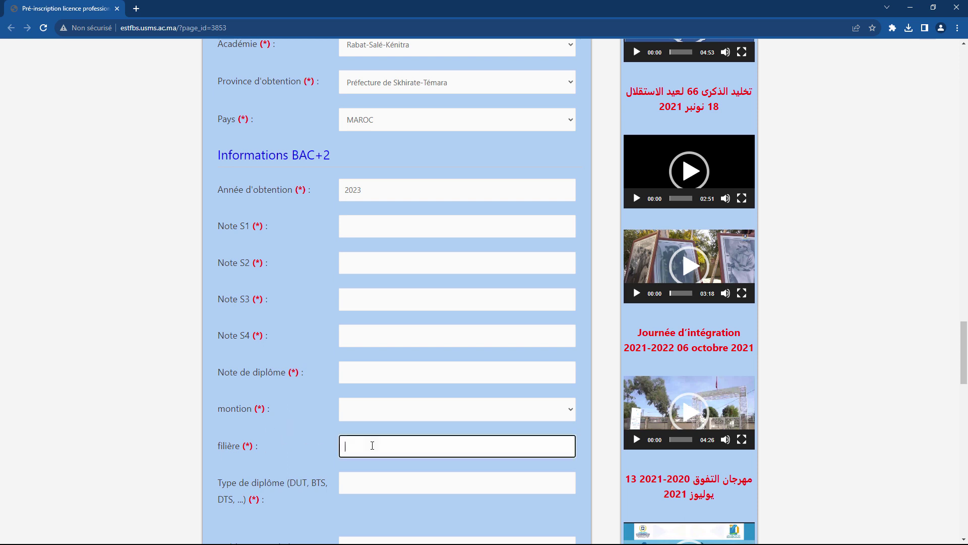
click(293, 445)
scroll(282, 456, down, 2)
drag(216, 382, 220, 53)
click(303, 315)
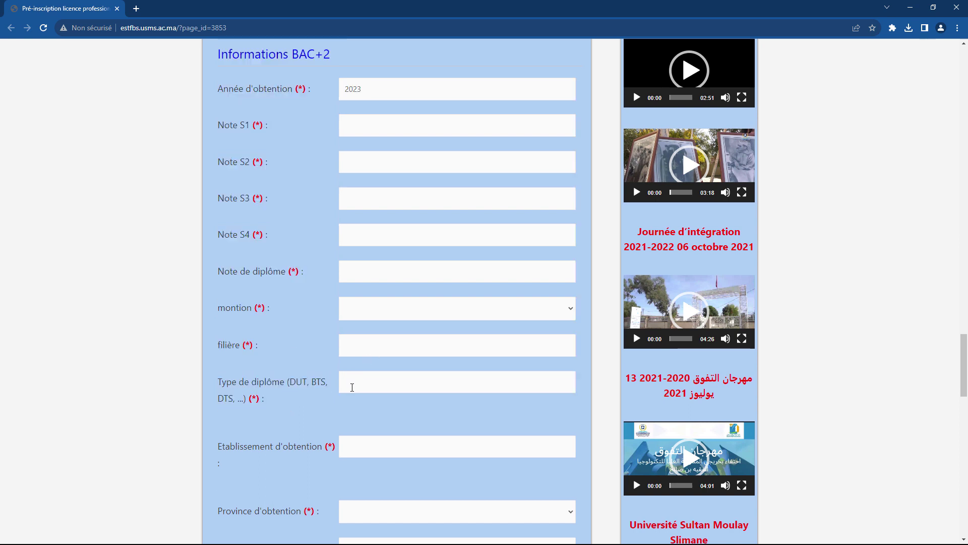
Examine the BAC+2 diploma type, institution and province fields and the document uploads required under Dossier
drag(289, 382, 306, 383)
click(312, 382)
double_click(220, 399)
click(239, 400)
drag(235, 400, 246, 402)
click(298, 419)
scroll(296, 426, down, 2)
click(267, 345)
click(289, 367)
click(373, 410)
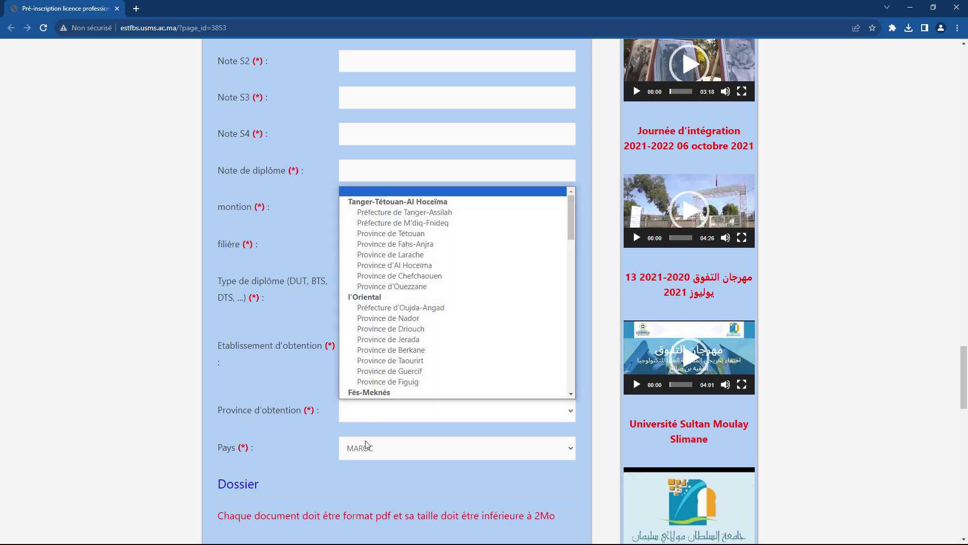
click(280, 378)
scroll(338, 426, down, 2)
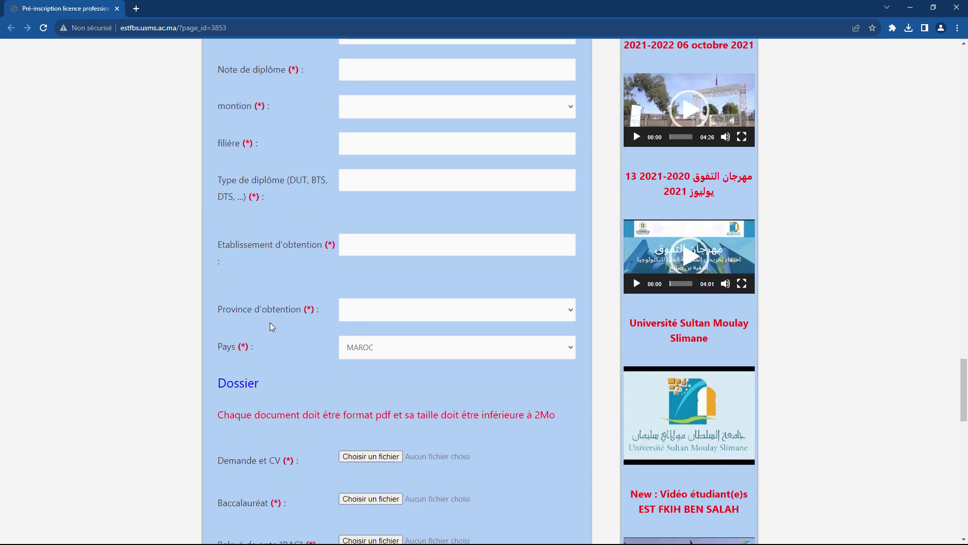
scroll(334, 375, down, 3)
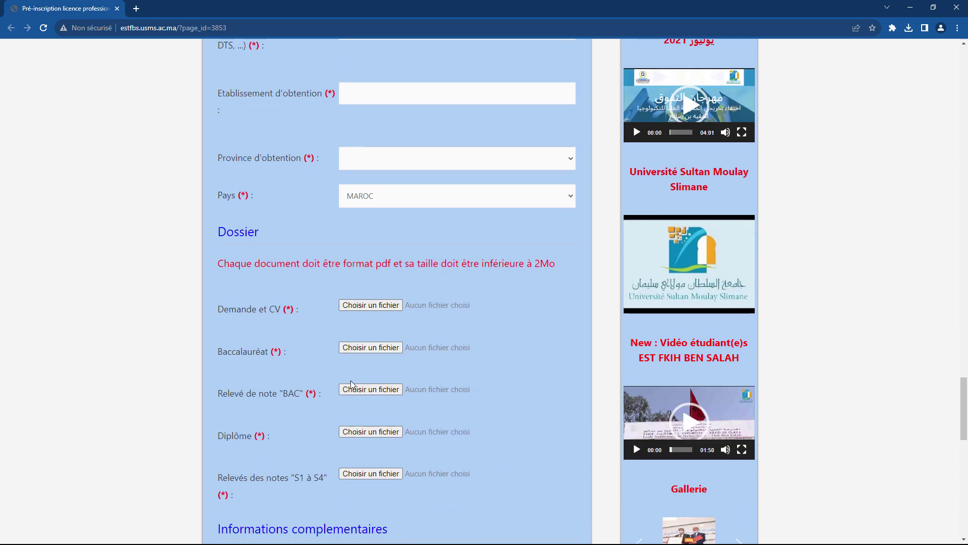
scroll(348, 356, down, 3)
scroll(368, 276, up, 14)
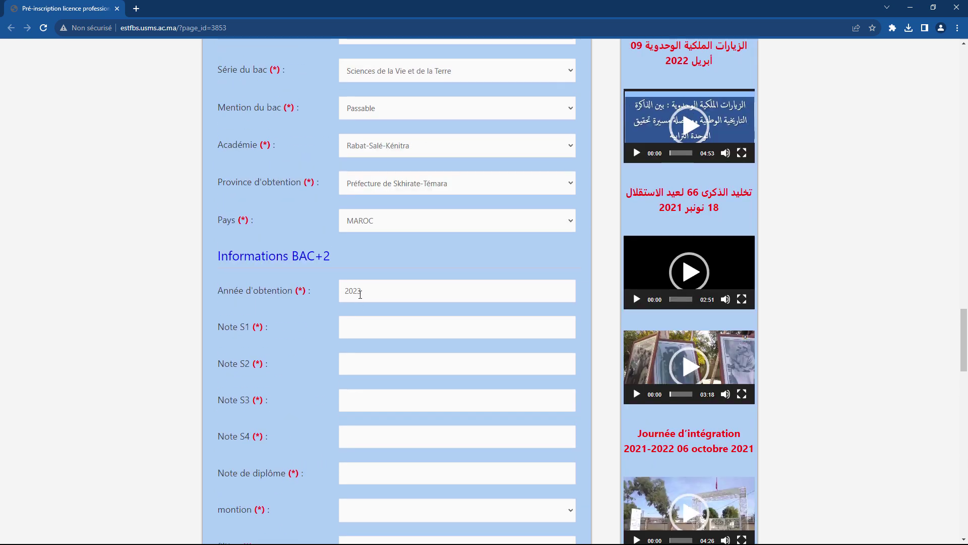
Switch to the Bulletin de notes image beside the form and examine its module marks and averages
click(360, 331)
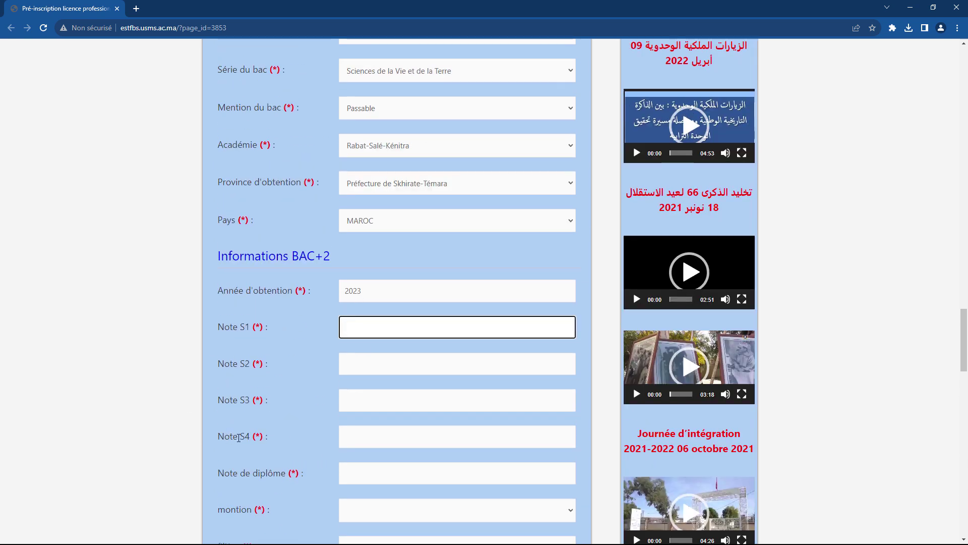
key(alt+Tab)
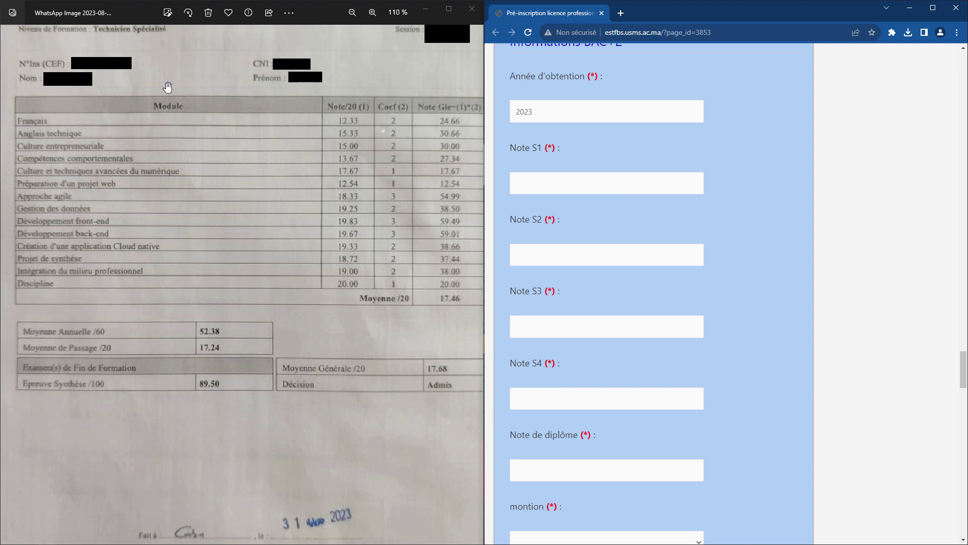
scroll(166, 281, up, 1)
scroll(190, 275, down, 2)
scroll(186, 276, down, 1)
scroll(154, 144, down, 1)
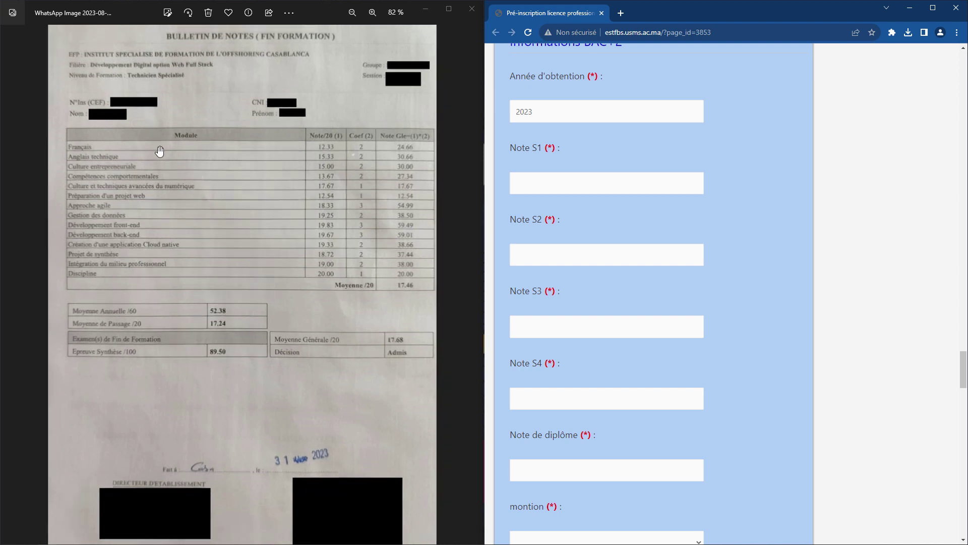
scroll(158, 160, up, 3)
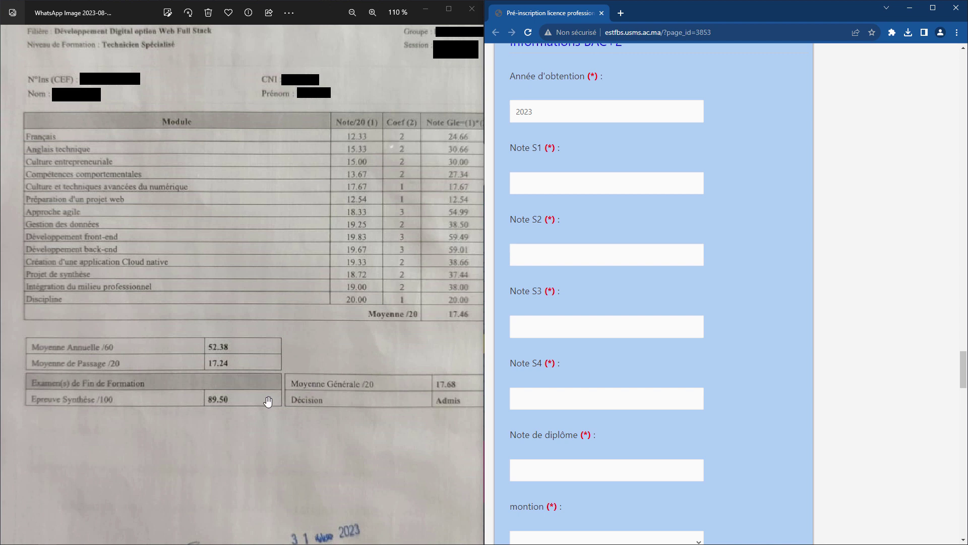
Enter 10.00 as both Note S1 and Note S2 under Informations BAC+2
click(553, 177)
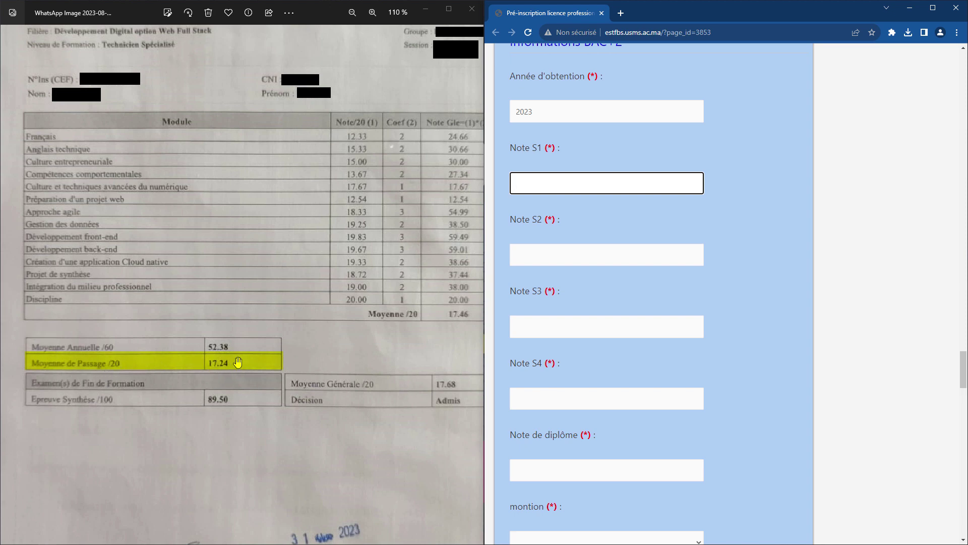
click(544, 252)
click(555, 184)
drag(538, 182, 526, 183)
click(550, 183)
text(0)
click(539, 256)
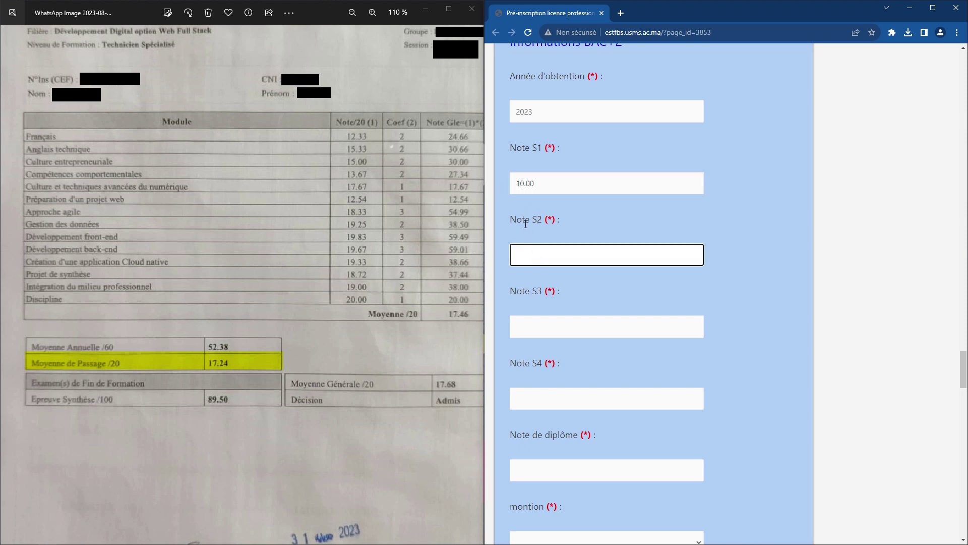
text(10.00)
click(591, 222)
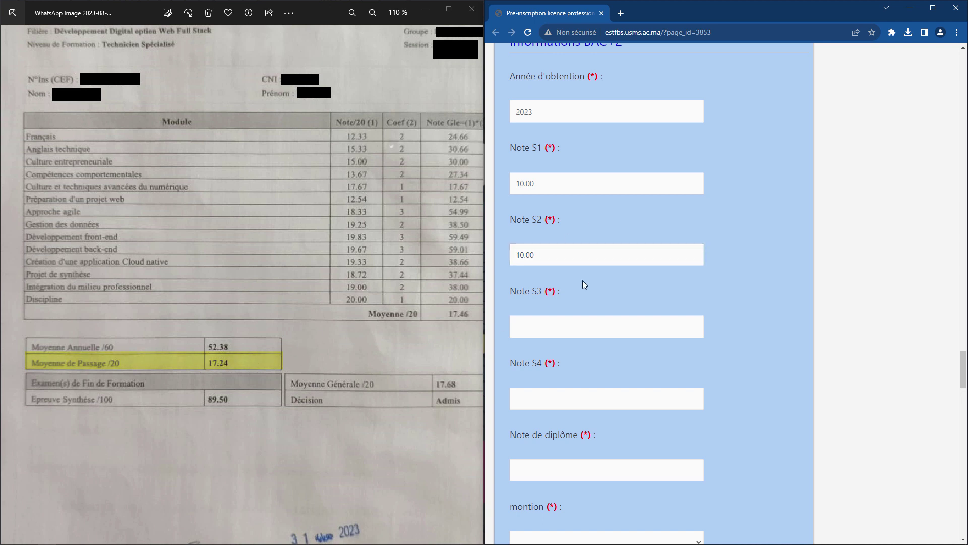
Enter 10.00 as both Note S3 and Note S4 under Informations BAC+2
scroll(582, 281, down, 2)
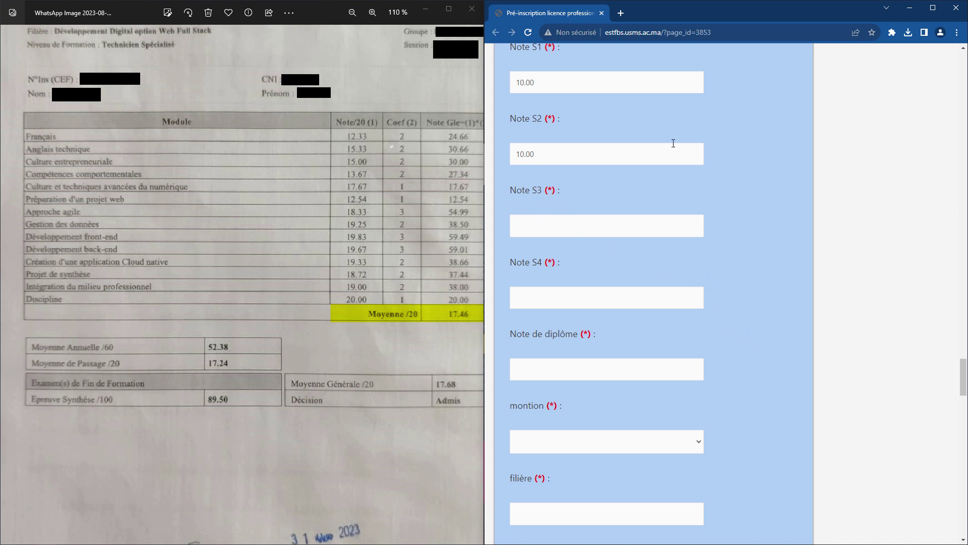
click(535, 231)
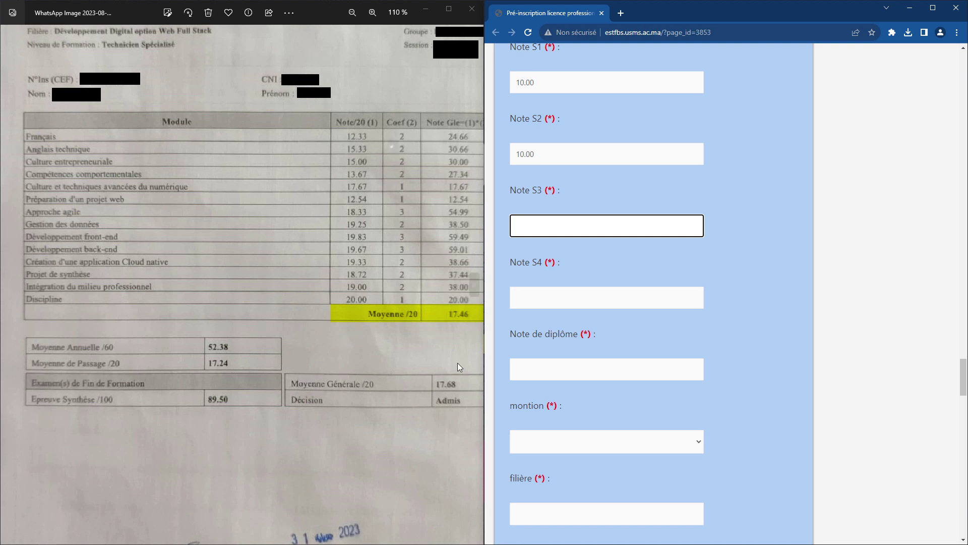
click(550, 289)
click(585, 195)
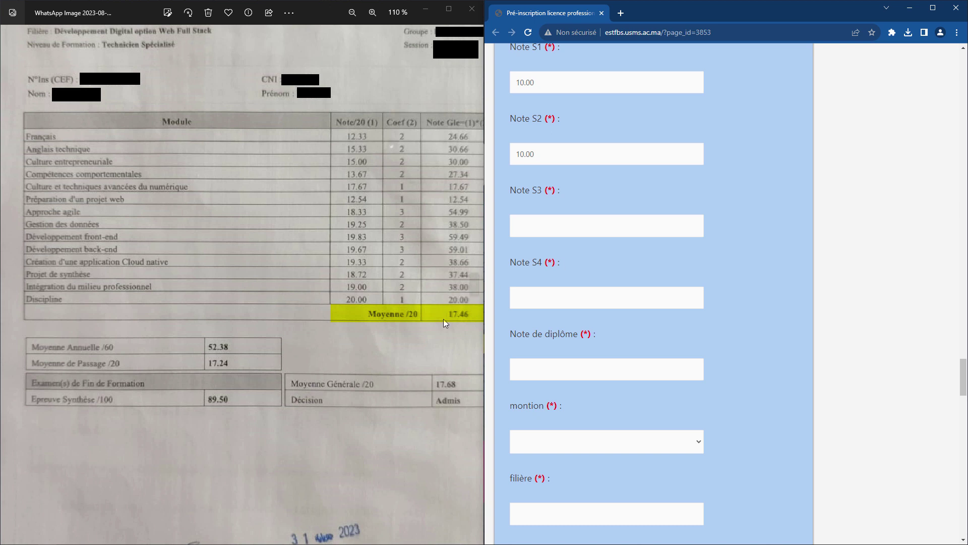
click(529, 234)
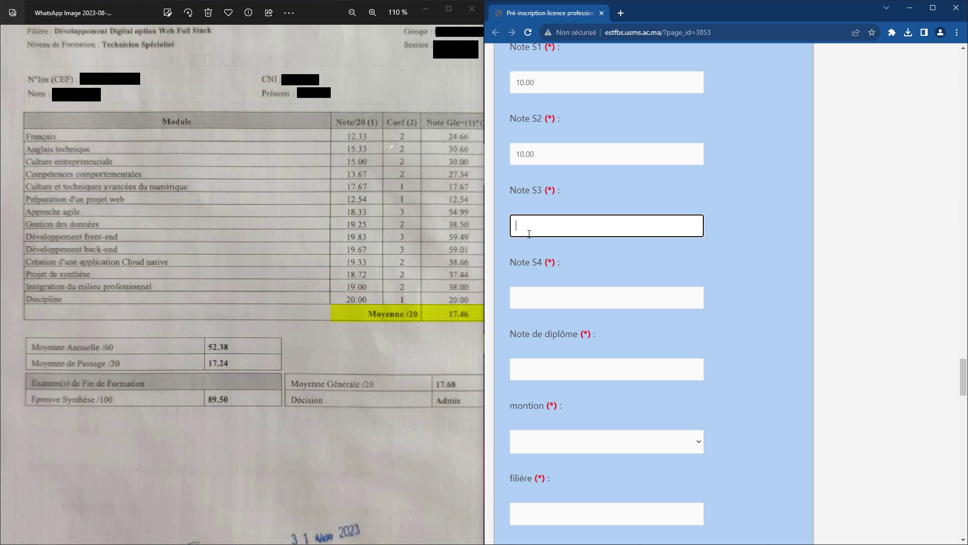
text(10.00)
click(544, 287)
text(1)
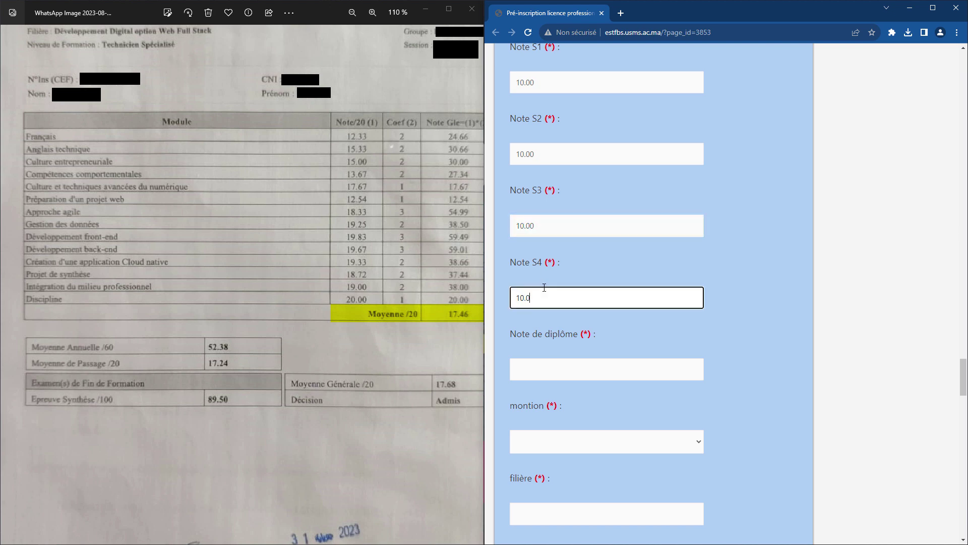
click(731, 273)
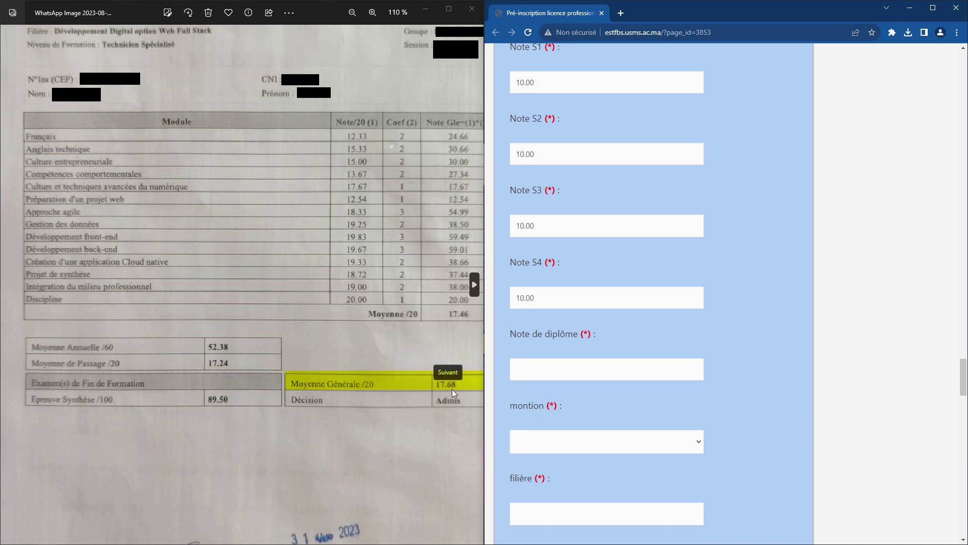
Set the Note de diplôme under Informations BAC+2 to 10.00
click(553, 372)
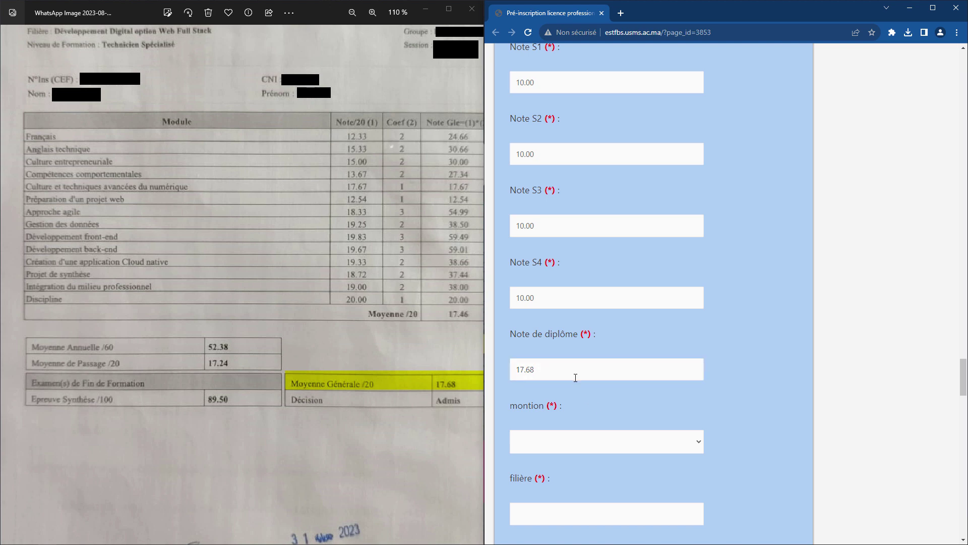
double_click(542, 376)
text(10.00)
click(557, 406)
Choose Passable as the montion of the BAC+2 diploma
scroll(735, 216, down, 1)
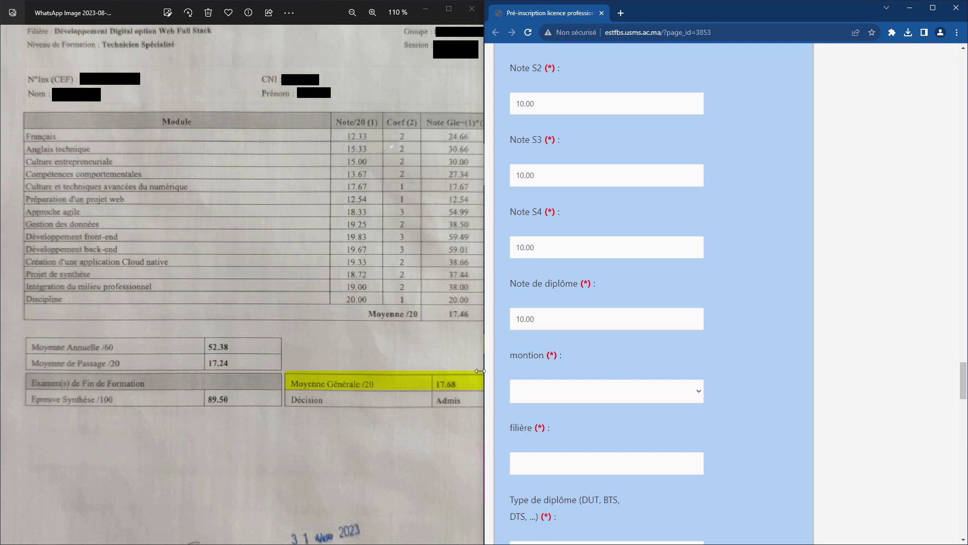
click(570, 390)
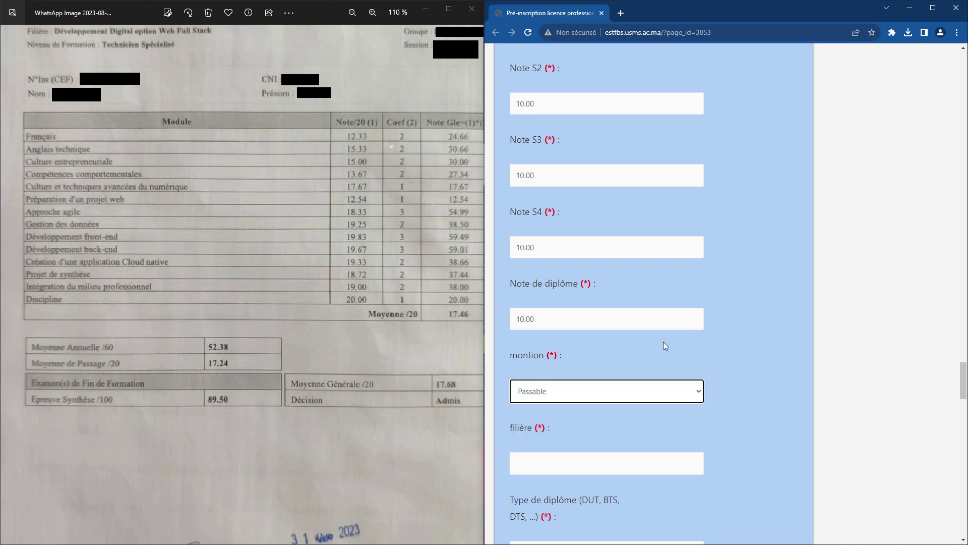
key(shift+Tab)
click(719, 303)
key(Tab)
click(728, 341)
Enter DEVELOPPEMENT DIGITAL as the filière of the BAC+2 diploma
scroll(655, 383, down, 2)
click(588, 361)
double_click(518, 415)
click(557, 370)
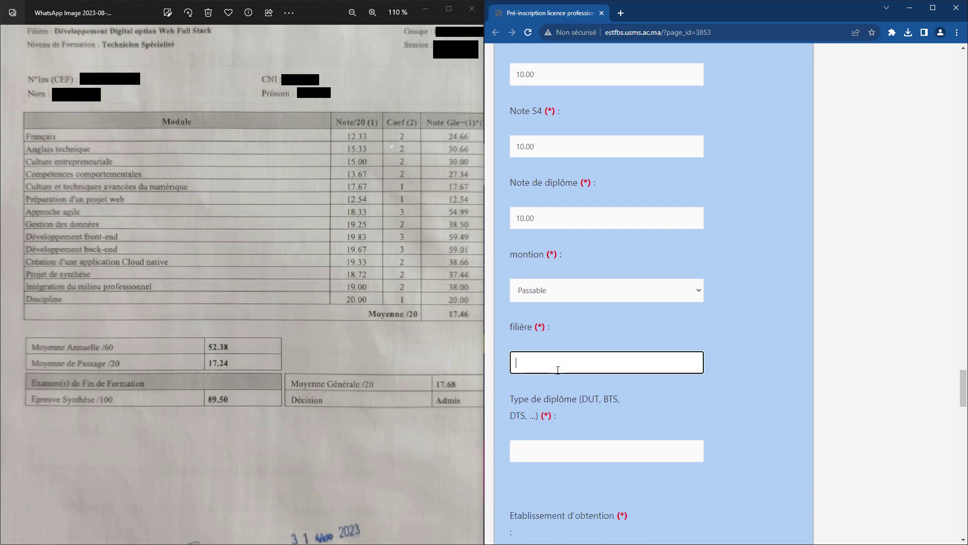
text(DEVELOPPEMEN)
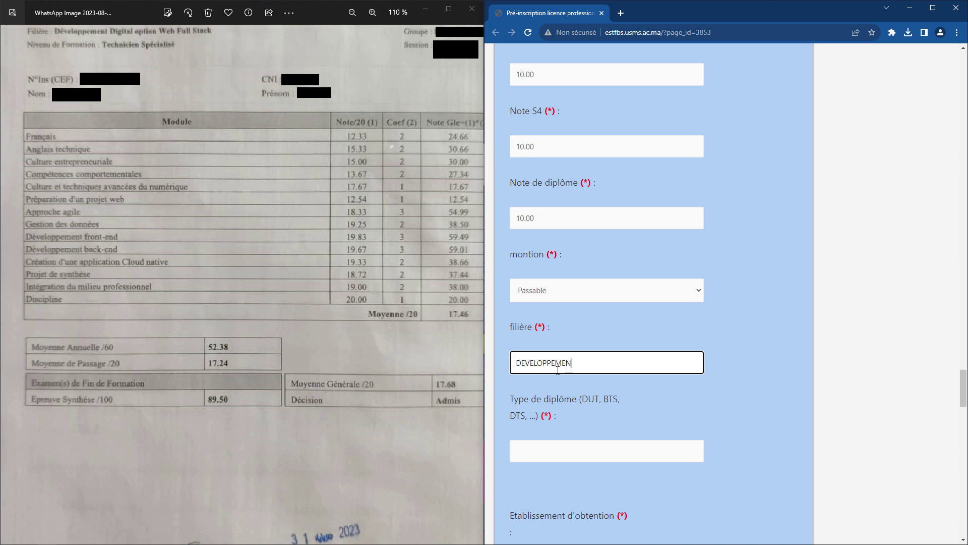
text(T DIGITAL)
Enter DTS as the Type de diplôme and ISTA as the Etablissement d'obtention
click(566, 453)
text(DTS)
click(718, 435)
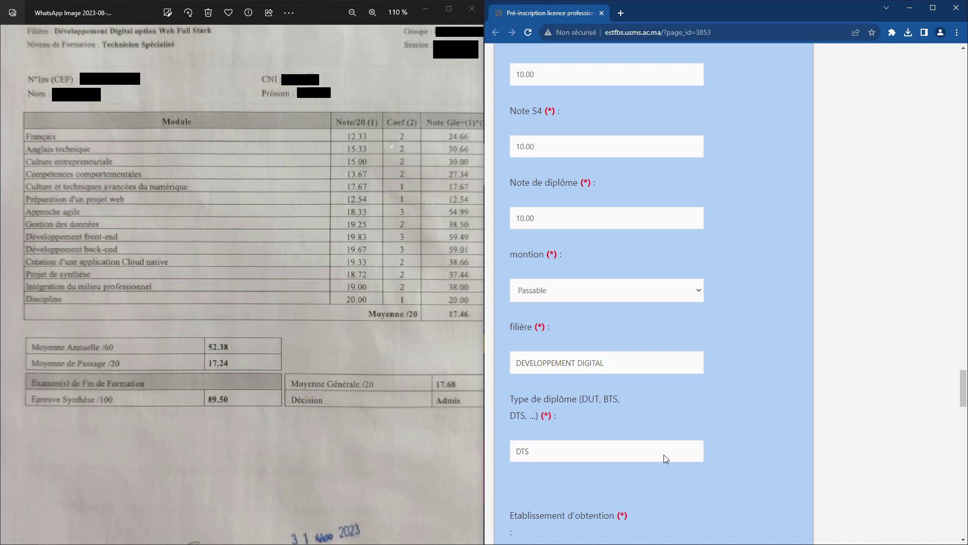
scroll(600, 421, down, 3)
click(584, 422)
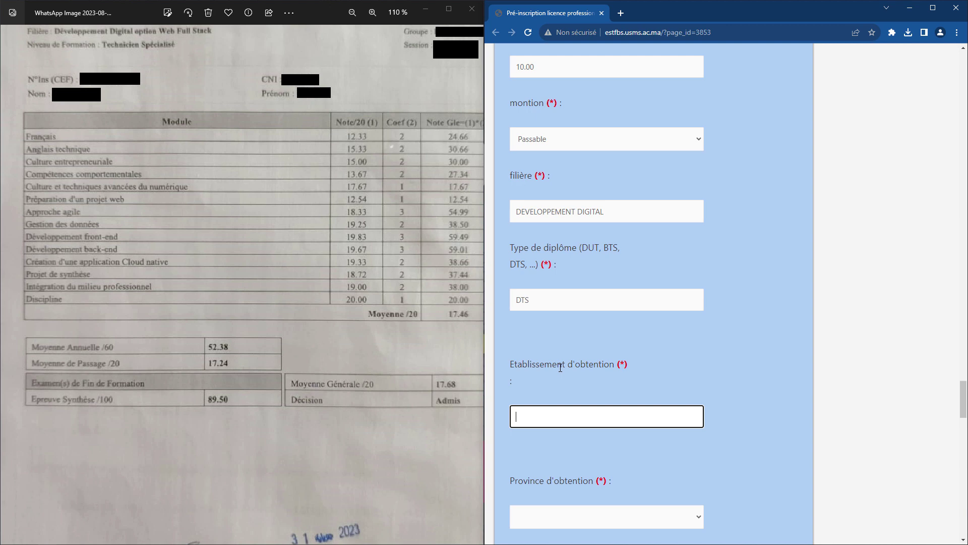
text(ISTA)
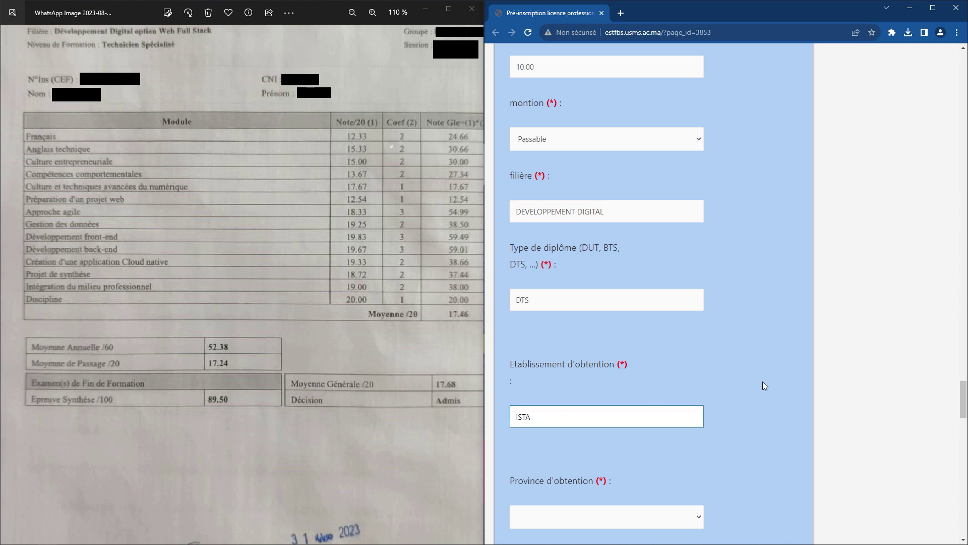
Choose Province de Laâyoune as the Province d'obtention of the BAC+2 diploma
scroll(615, 410, down, 3)
click(629, 364)
scroll(593, 288, down, 14)
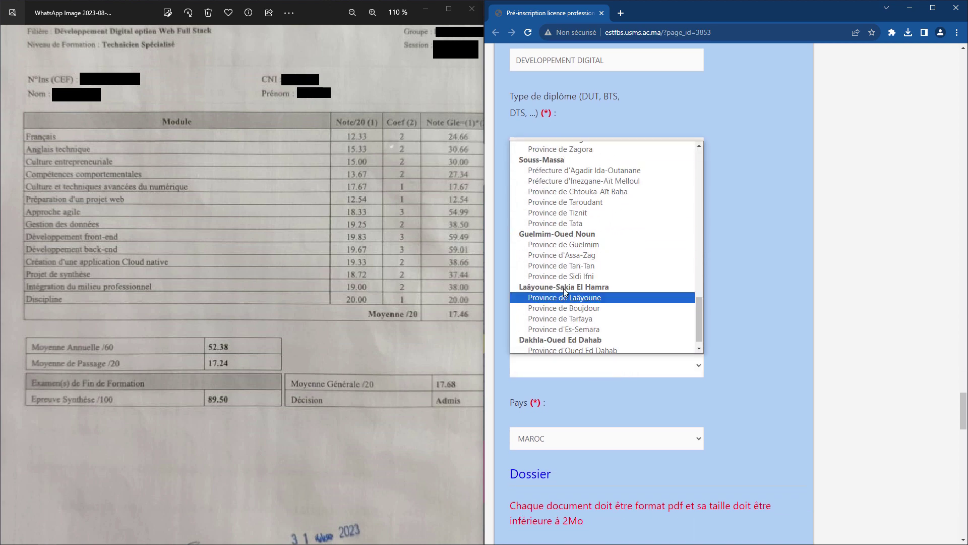
click(568, 298)
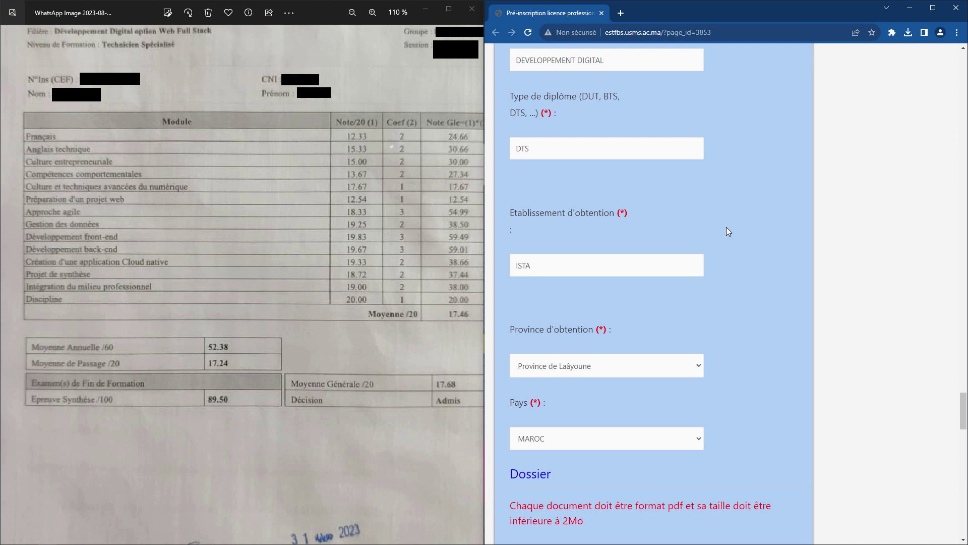
Review the rest of the form and the Demande et CV document required under Dossier
scroll(570, 402, down, 7)
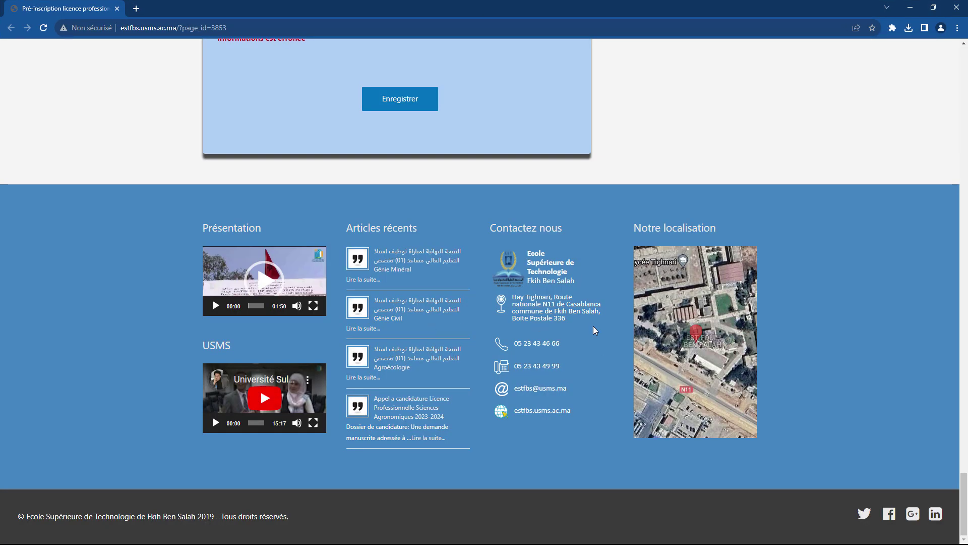
scroll(571, 335, up, 7)
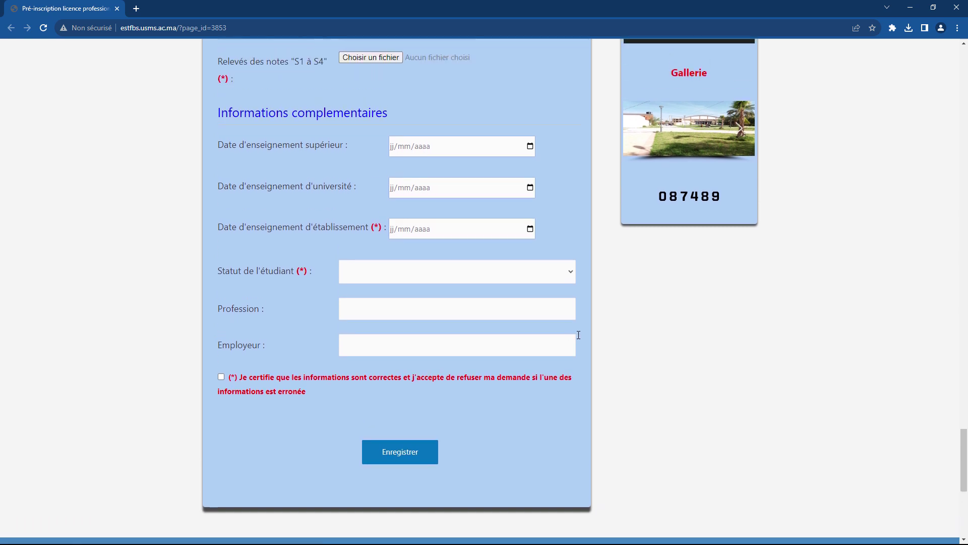
scroll(571, 335, up, 6)
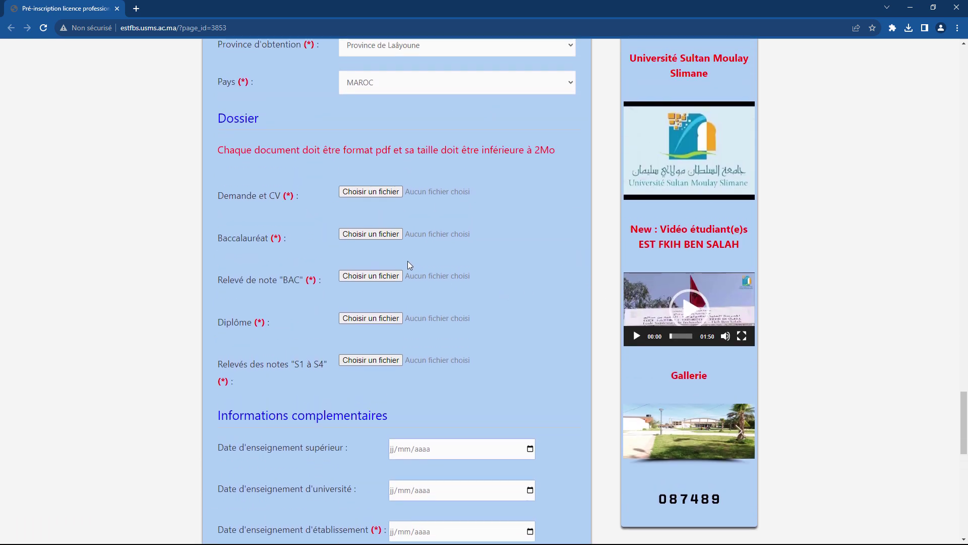
drag(199, 196, 295, 197)
click(211, 201)
drag(212, 200, 251, 196)
click(285, 197)
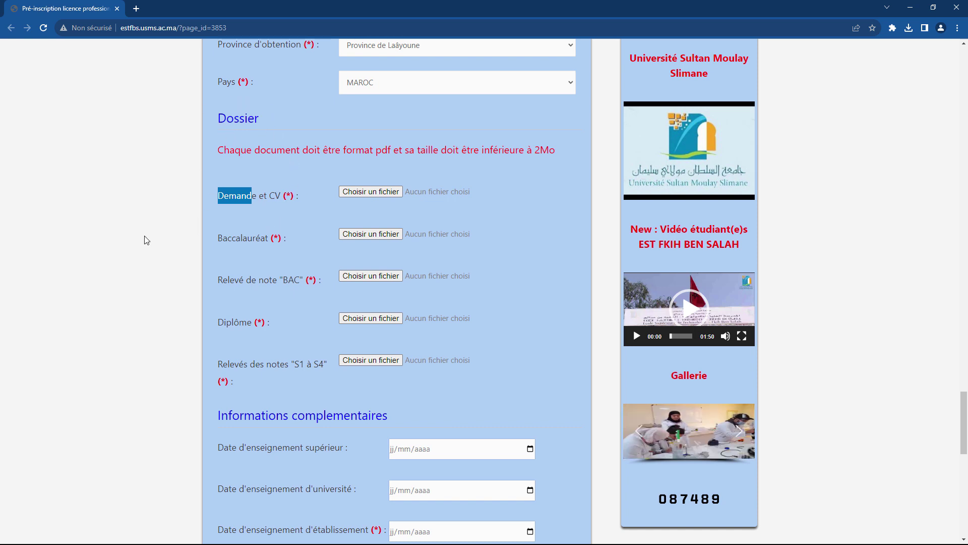
double_click(275, 196)
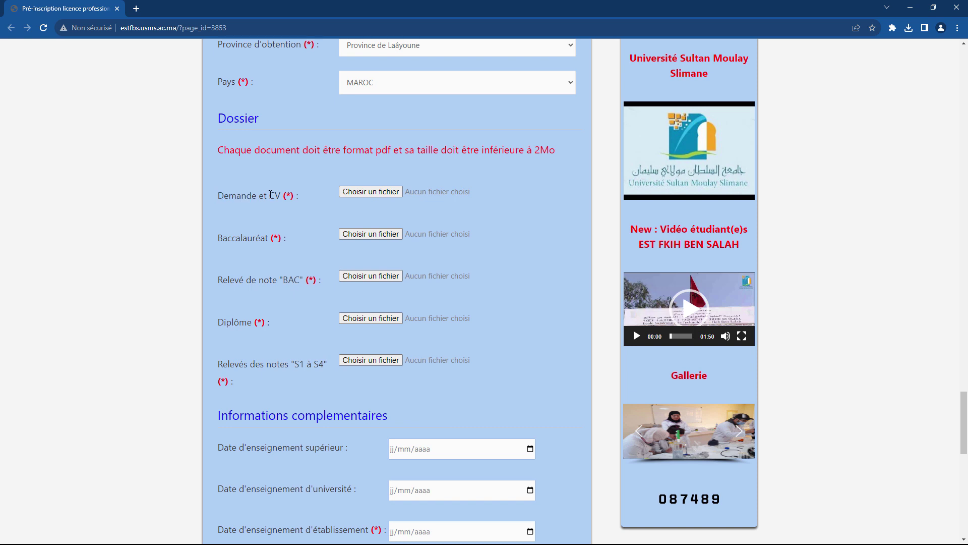
click(284, 205)
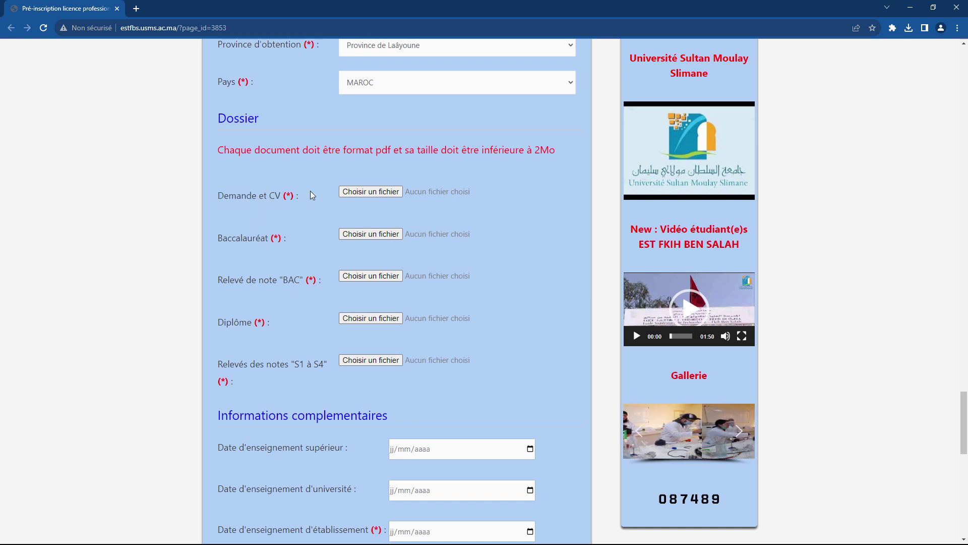
Review the Baccalauréat, Relevé de note "BAC" and Diplôme uploads required under Dossier
double_click(233, 239)
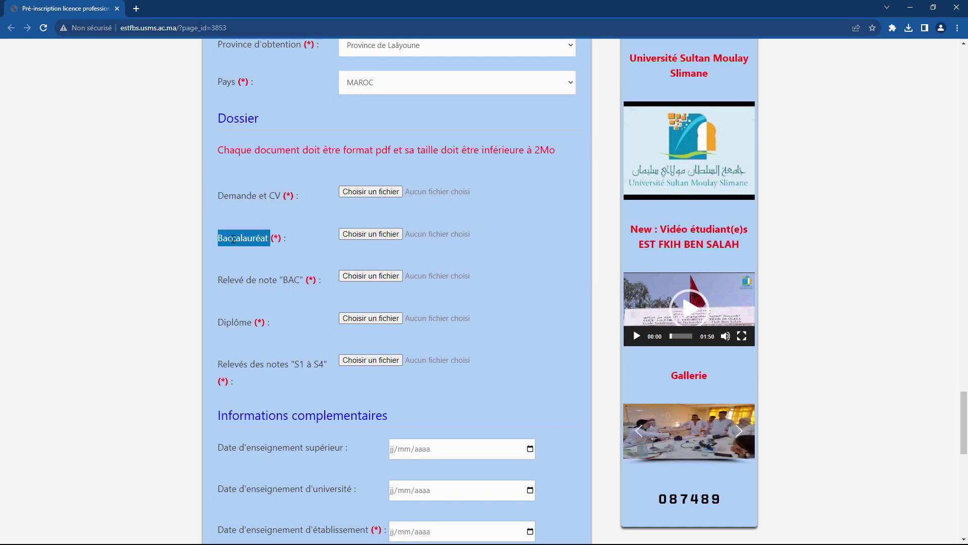
click(300, 235)
double_click(260, 241)
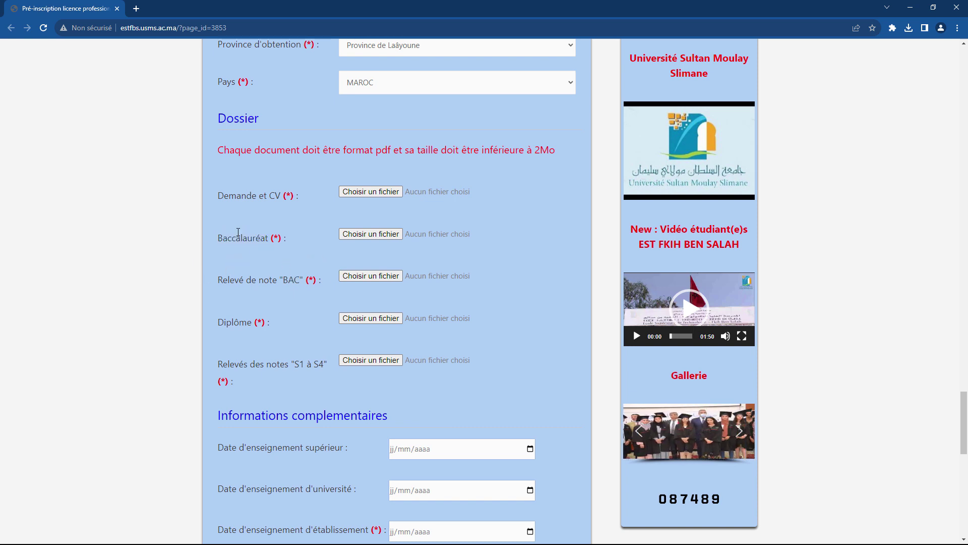
click(203, 283)
drag(203, 282, 295, 280)
click(295, 280)
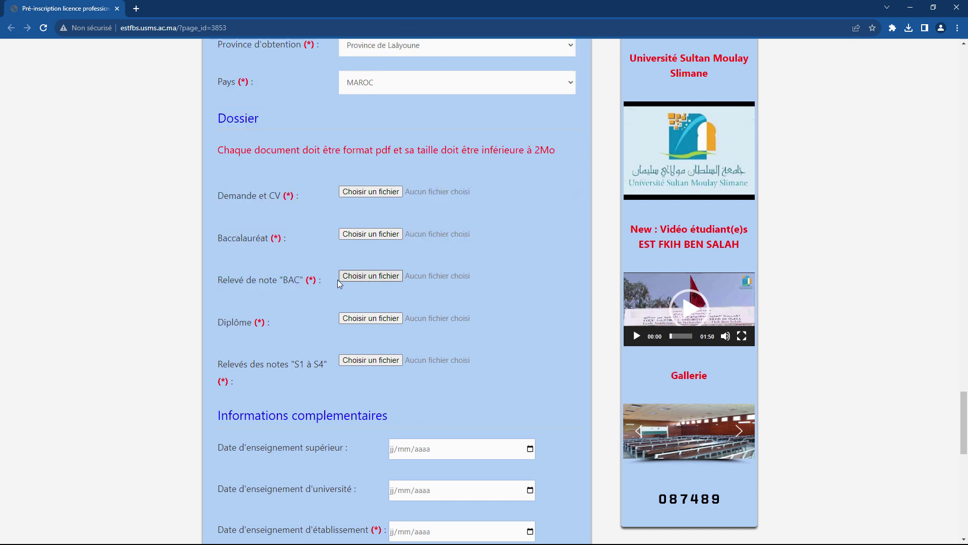
drag(212, 324, 260, 323)
click(249, 326)
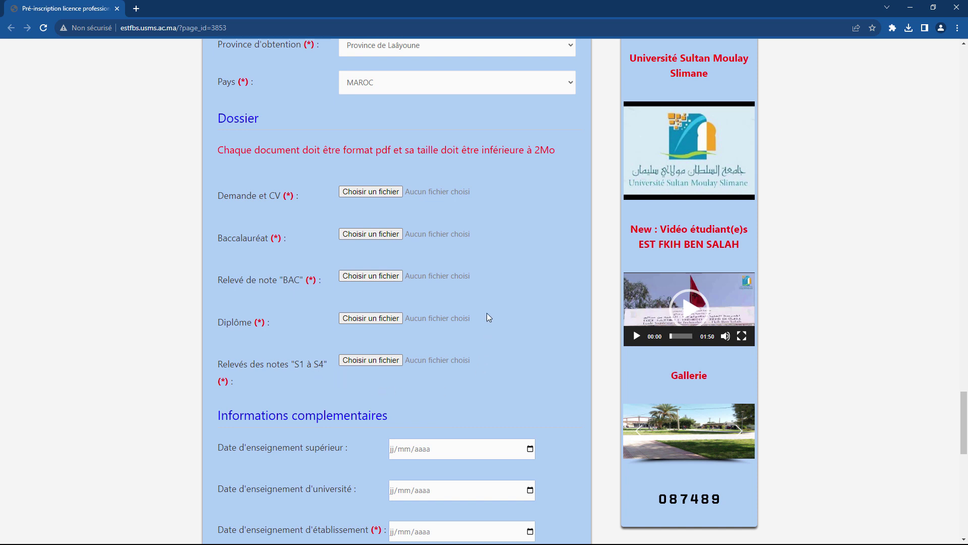
Attach pdf-test.pdf for Demande et CV, Baccalauréat, Relevé de note "BAC", Diplôme and Relevés des notes "S1 à S4"
click(374, 192)
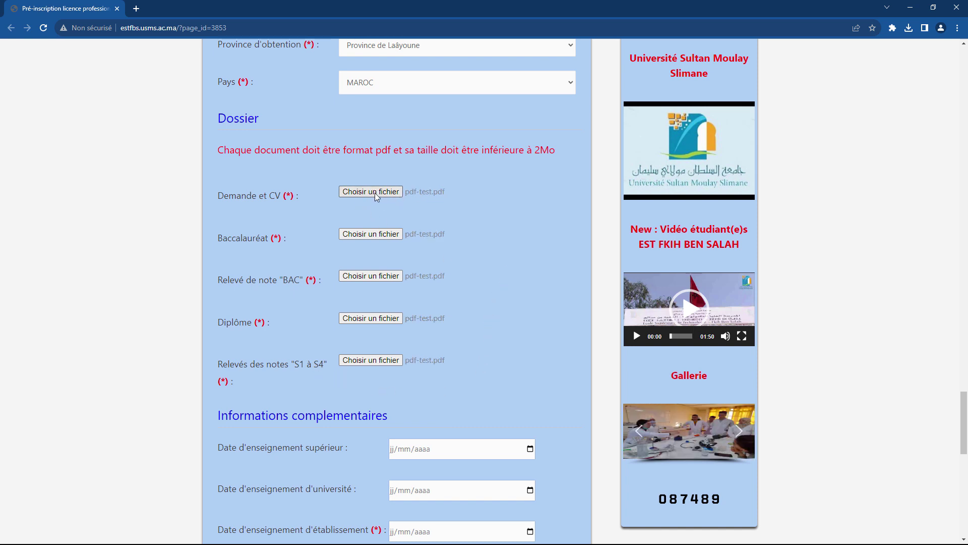
scroll(302, 391, down, 3)
scroll(241, 288, down, 4)
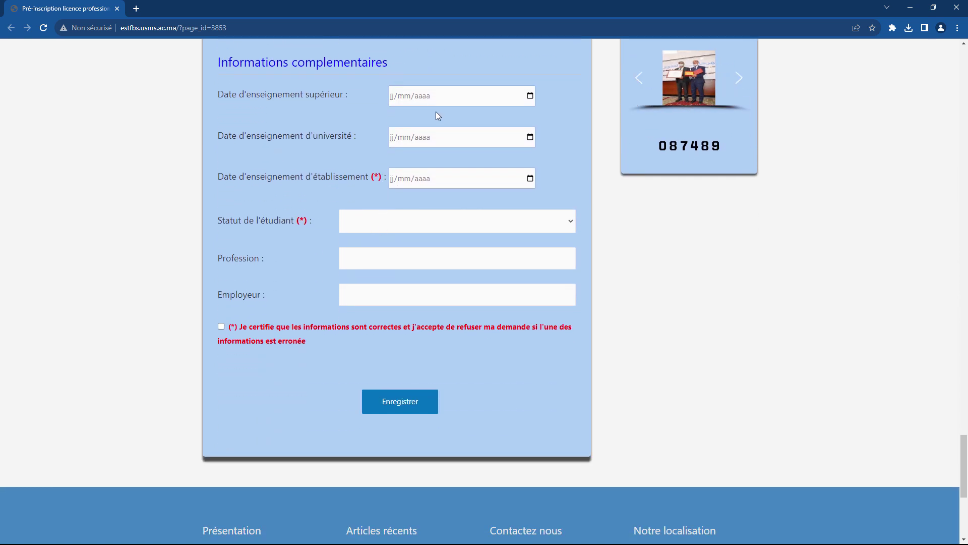
Review the date fields under Informations complementaires, especially Date d'enseignement supérieur
drag(213, 97, 340, 100)
click(339, 100)
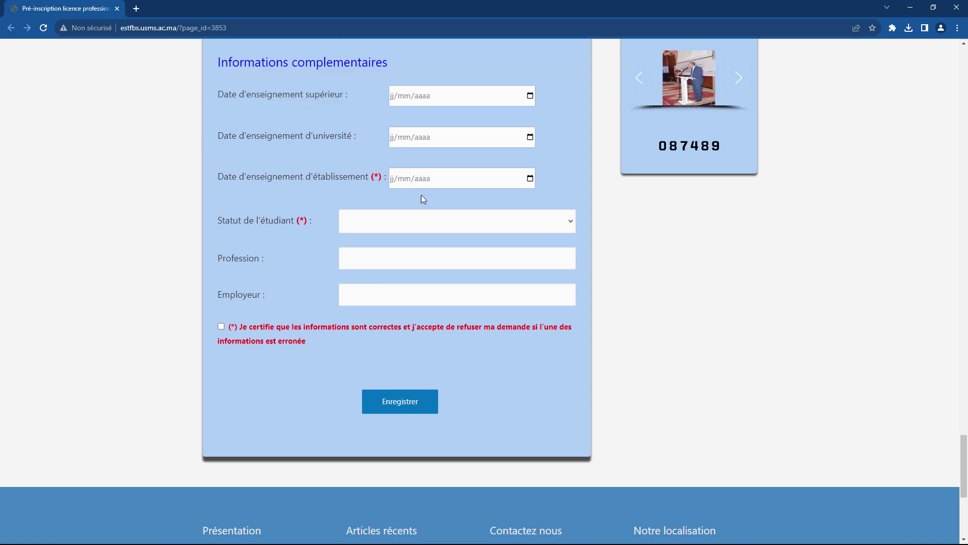
scroll(424, 244, up, 2)
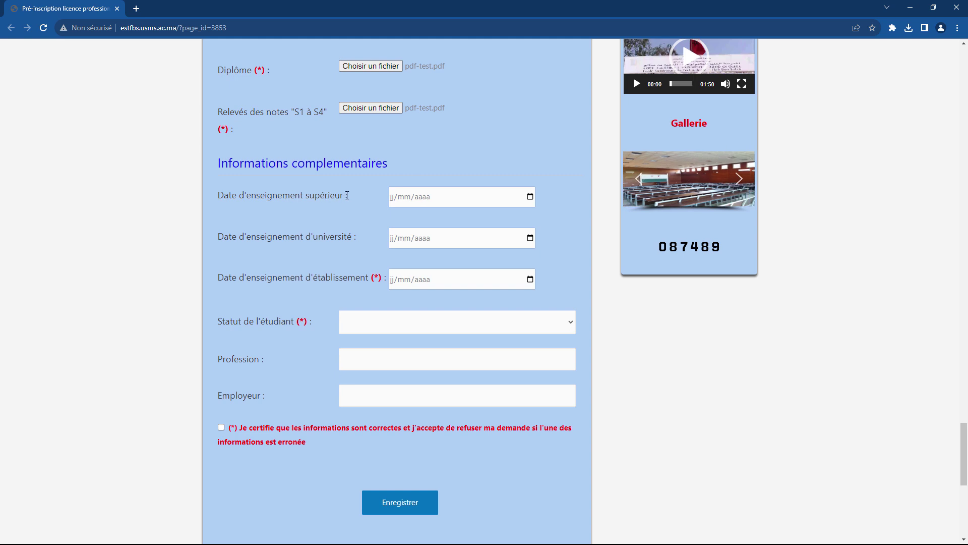
drag(347, 196, 212, 199)
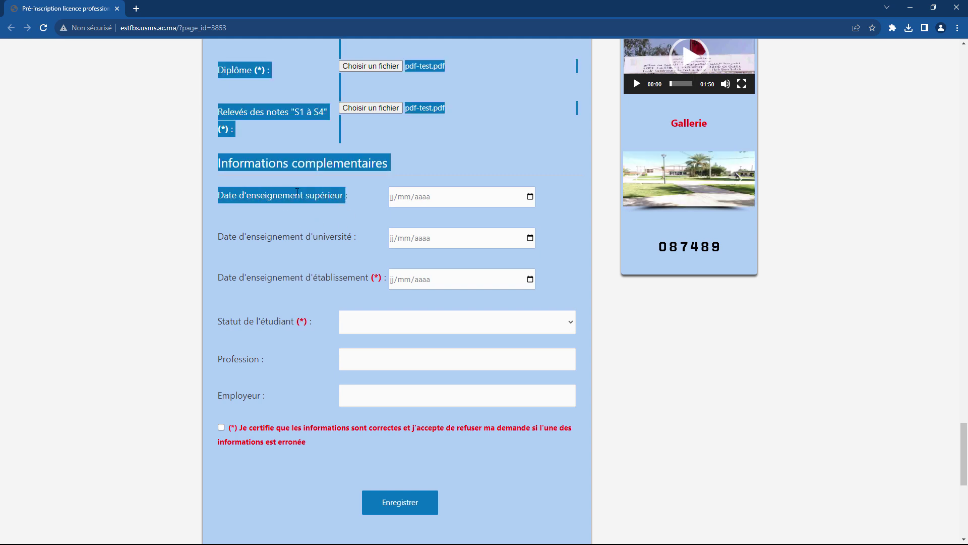
click(363, 190)
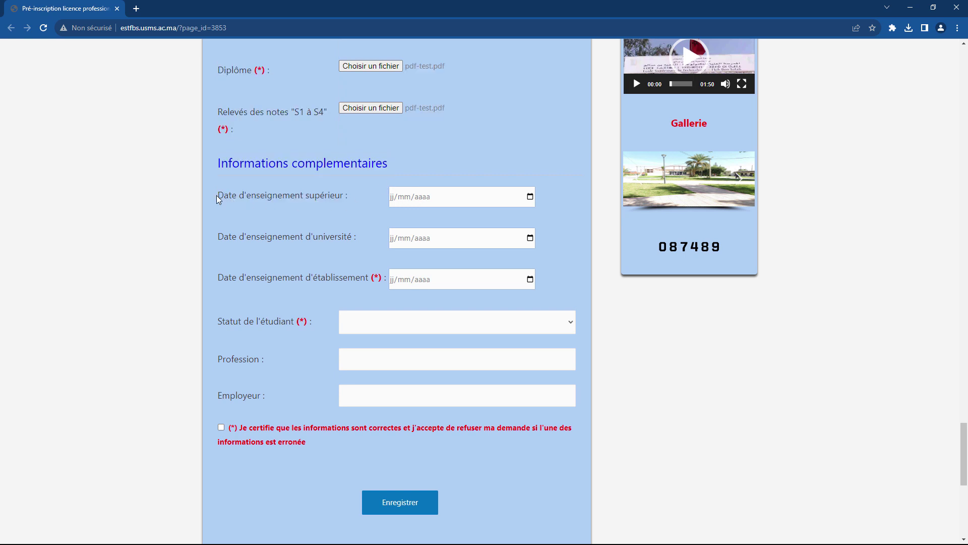
drag(220, 200, 349, 195)
click(350, 195)
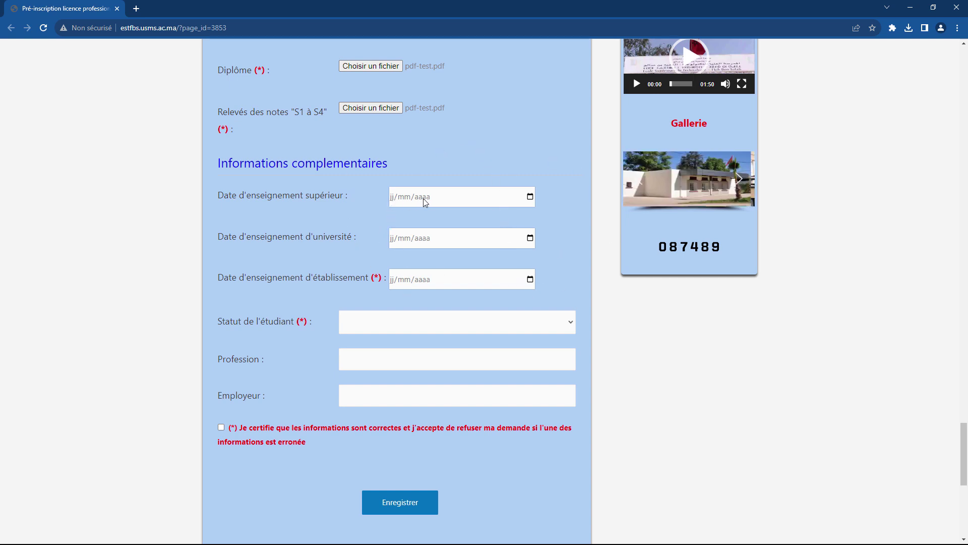
drag(204, 195, 354, 197)
drag(353, 197, 218, 198)
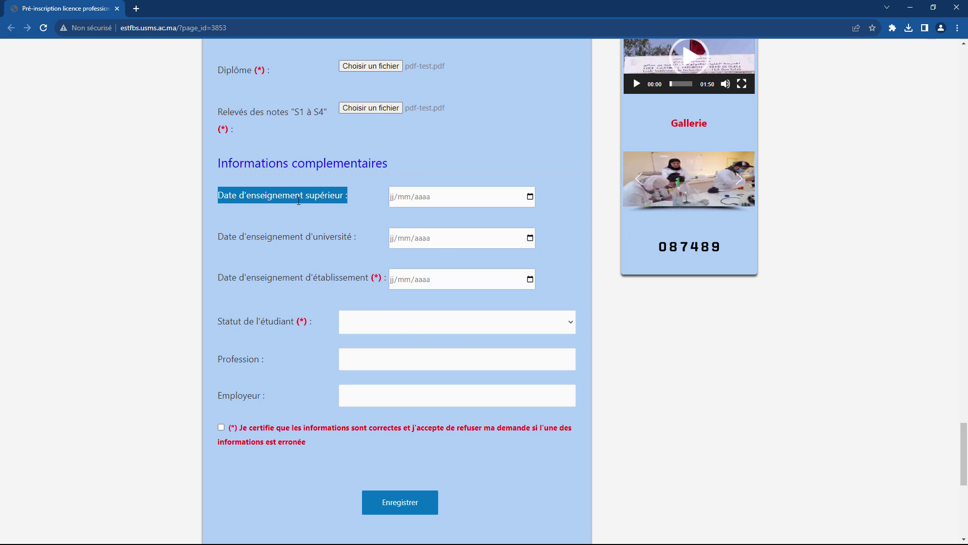
Set Date d'enseignement supérieur to 15/09/2020
click(392, 197)
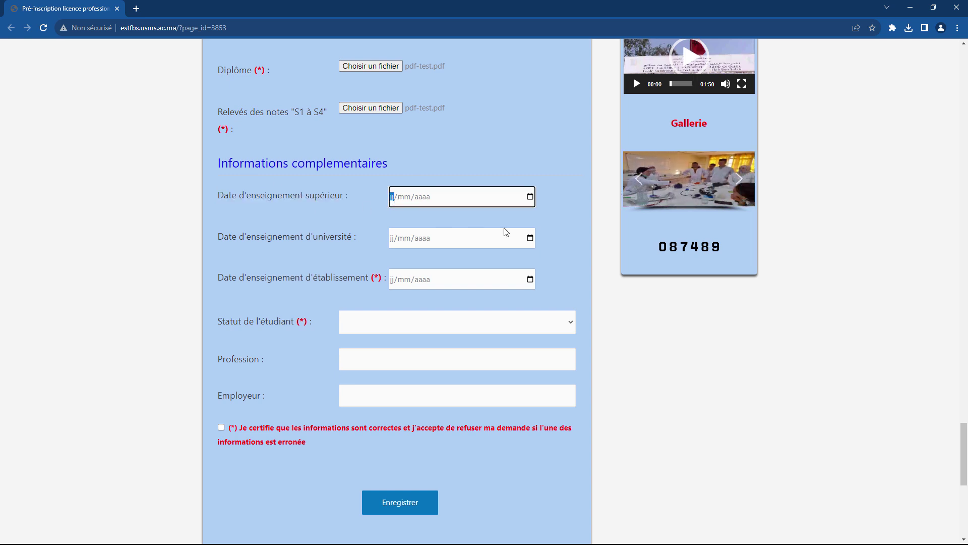
text(15/09/)
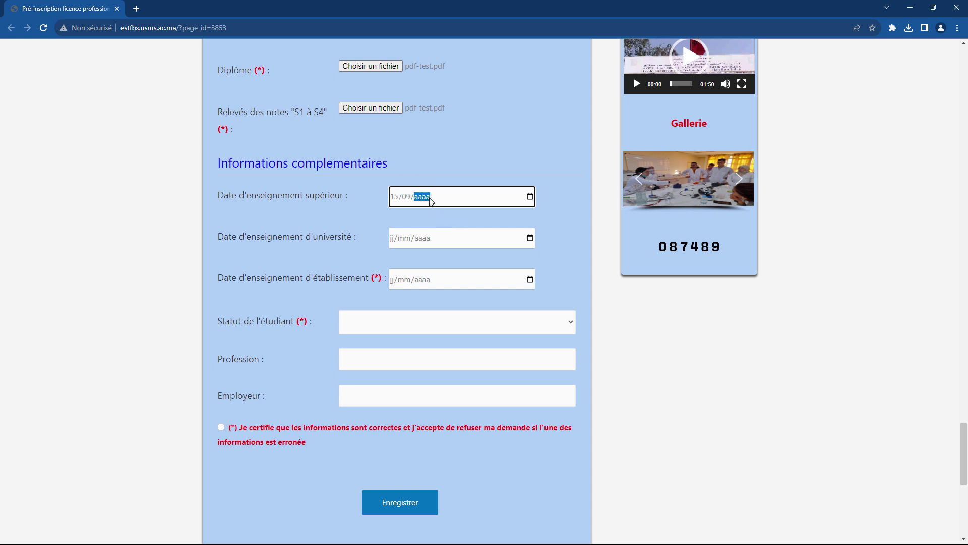
text(2020)
click(411, 214)
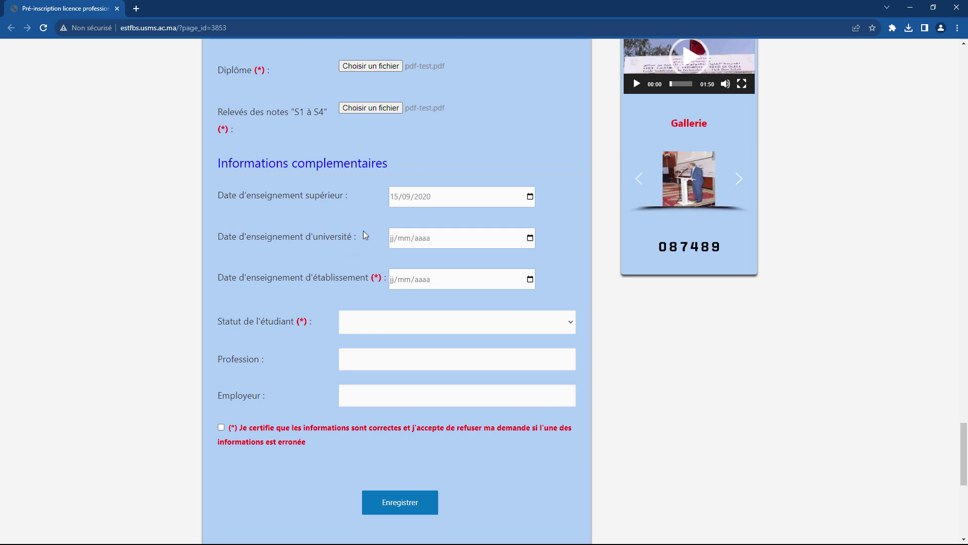
Set Date d'enseignement d'université to 15/09/2020 under Informations complementaires
double_click(315, 196)
double_click(270, 195)
drag(209, 194, 328, 193)
click(295, 197)
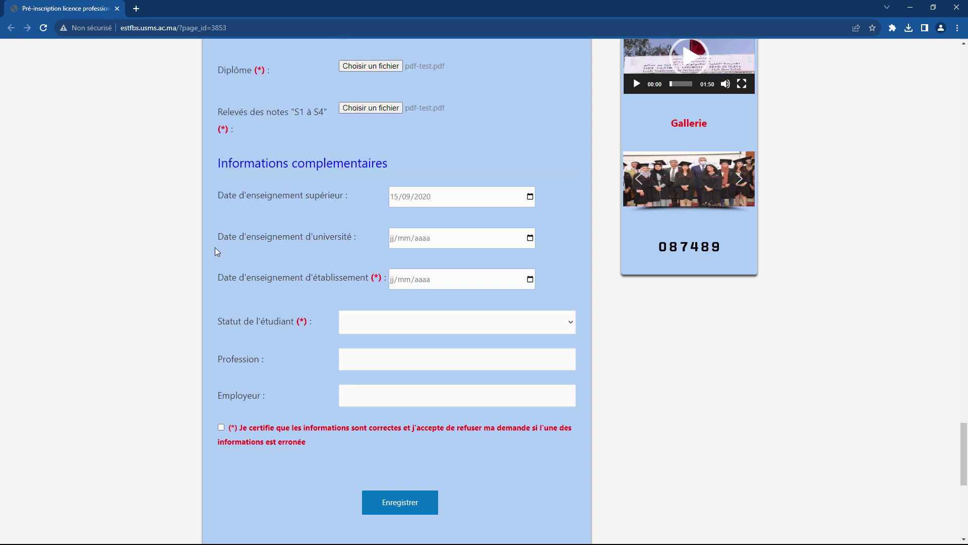
drag(292, 237, 367, 244)
click(367, 244)
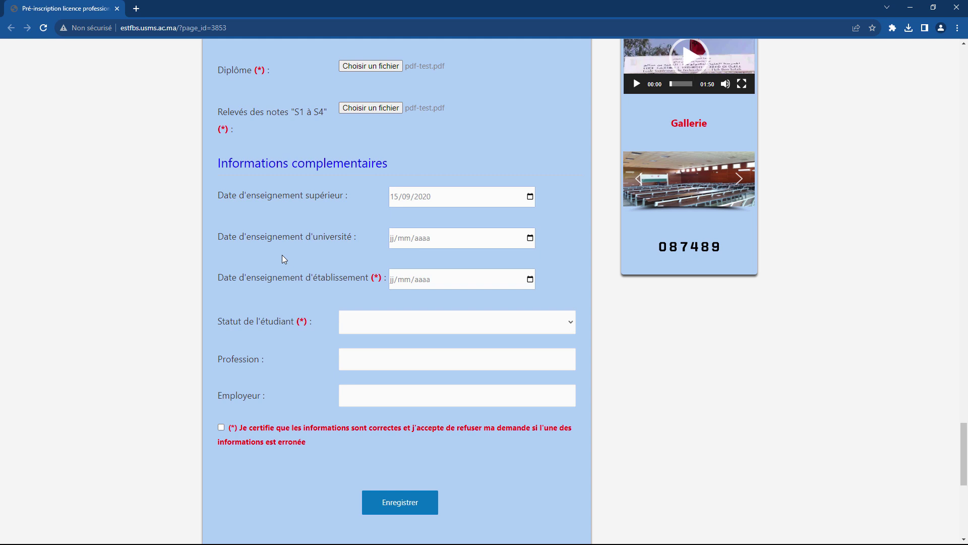
click(391, 238)
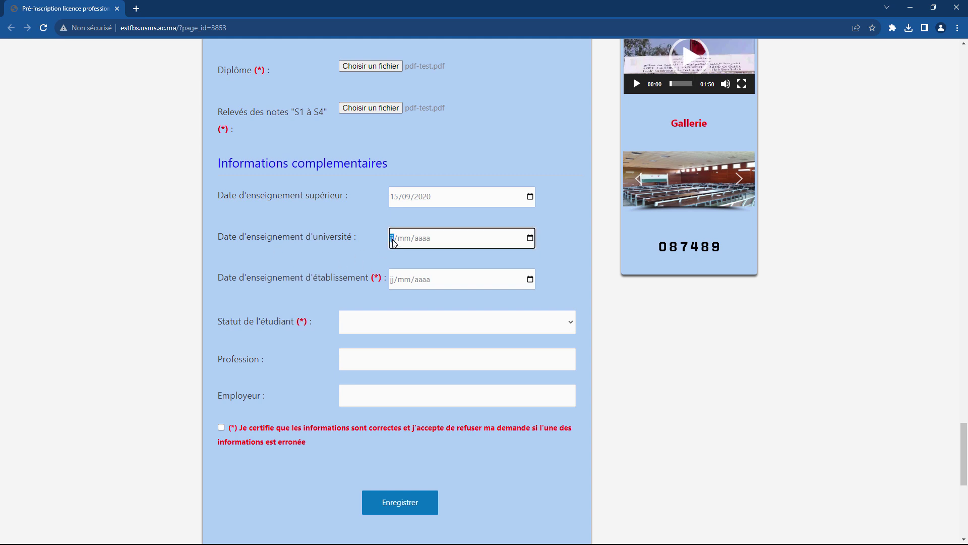
text(15/09/)
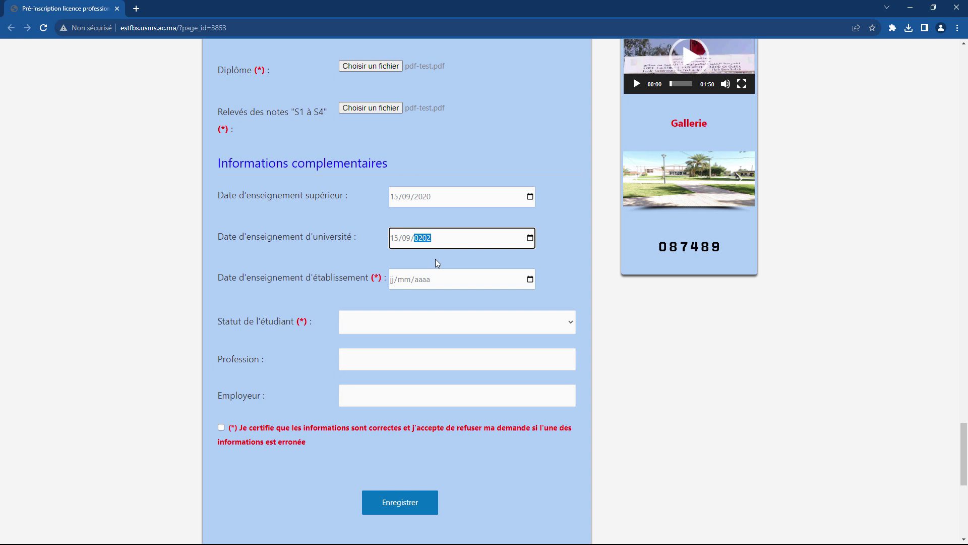
text(2020)
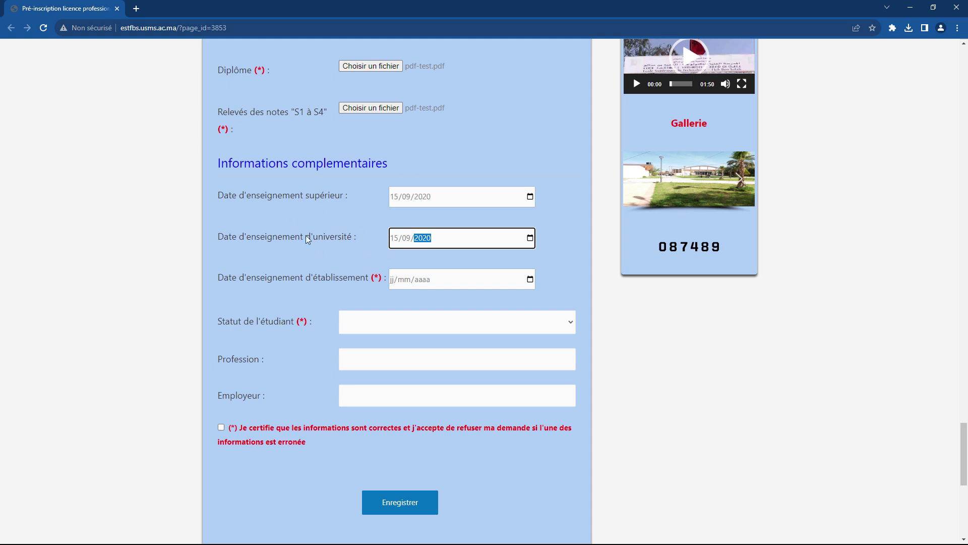
click(483, 152)
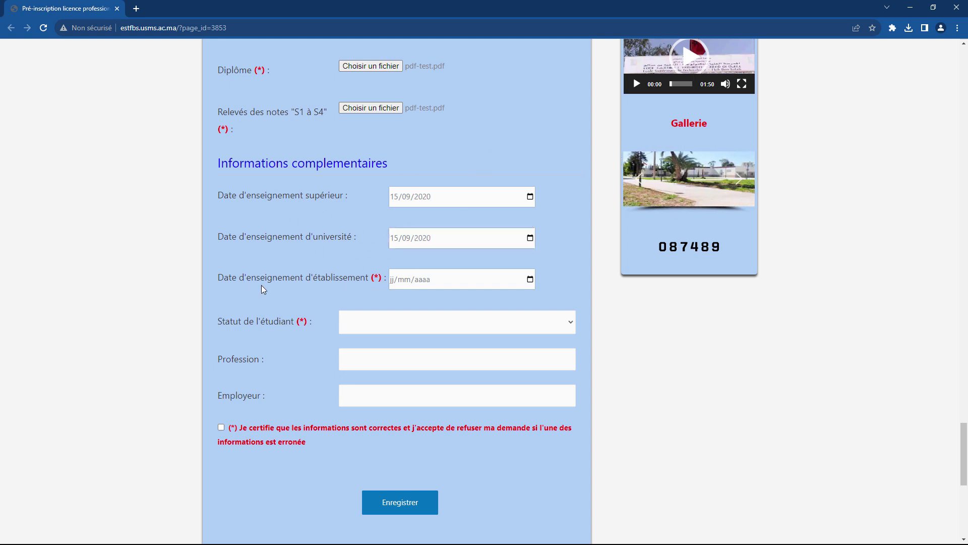
Set the required Date d'enseignement d'établissement to 15/09/2020
click(391, 281)
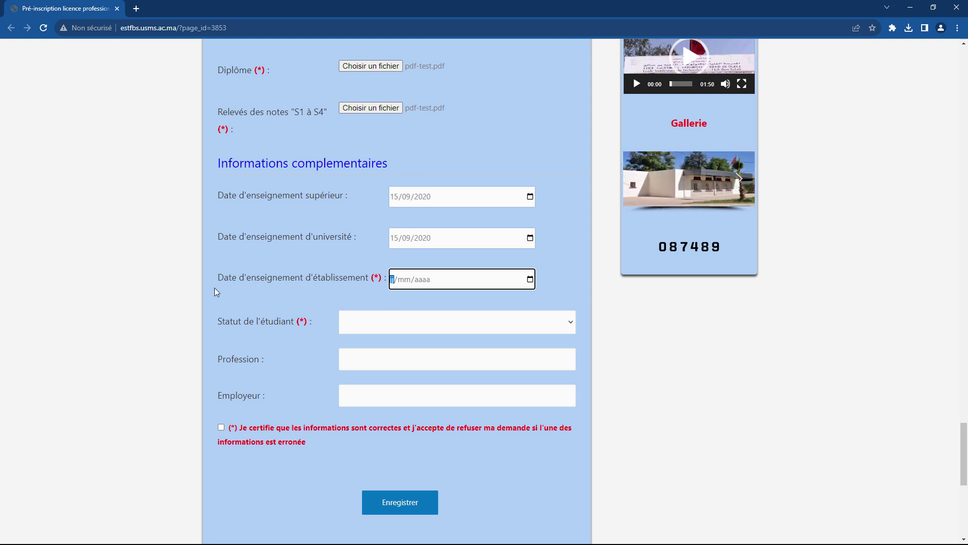
text(15)
text(092020)
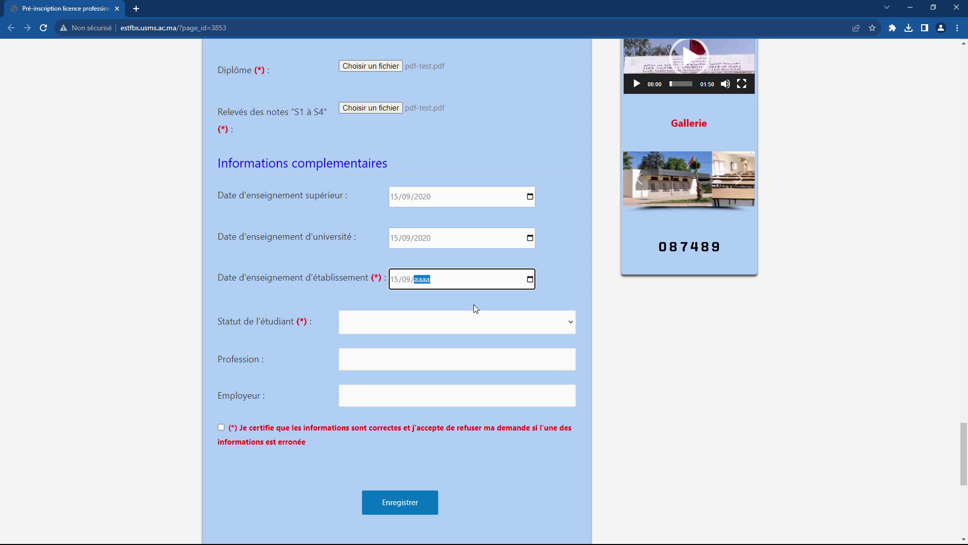
click(476, 178)
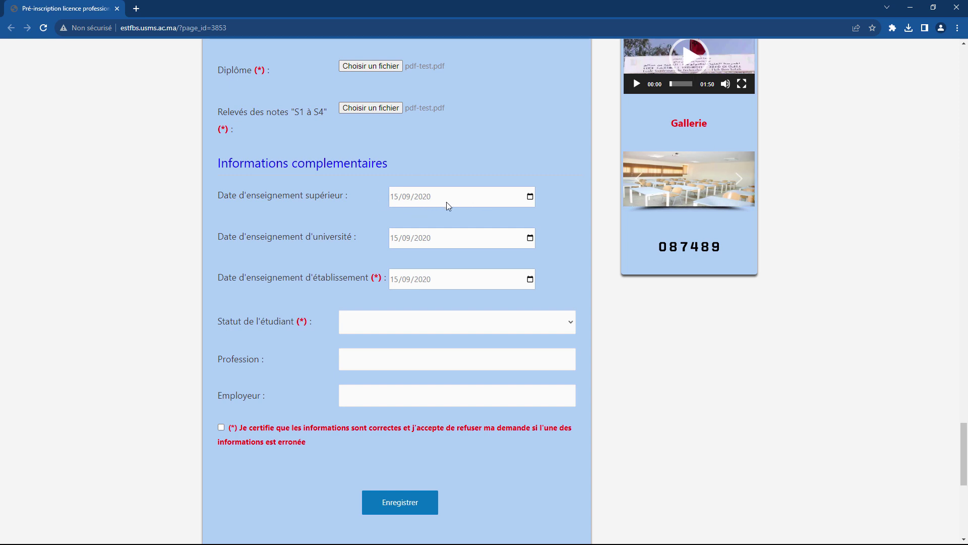
click(431, 281)
click(422, 280)
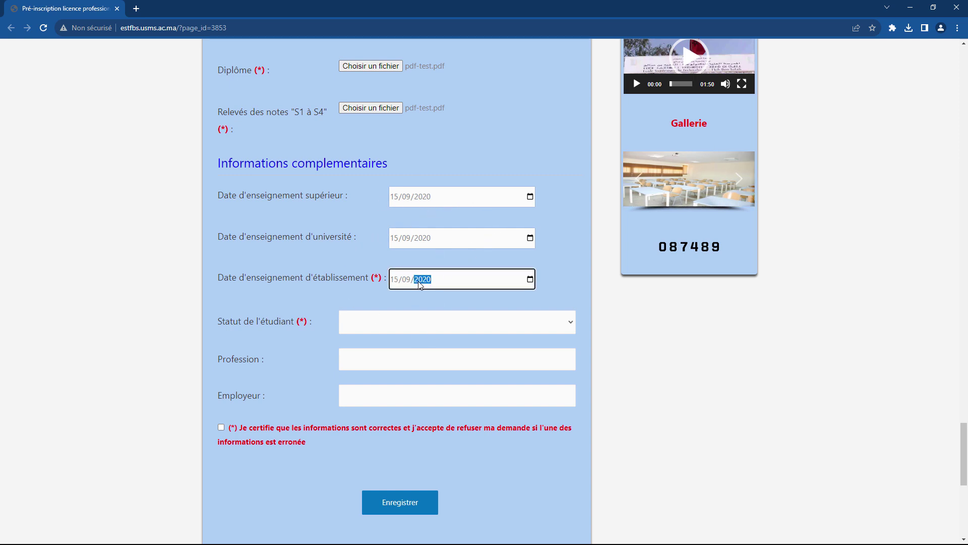
click(325, 290)
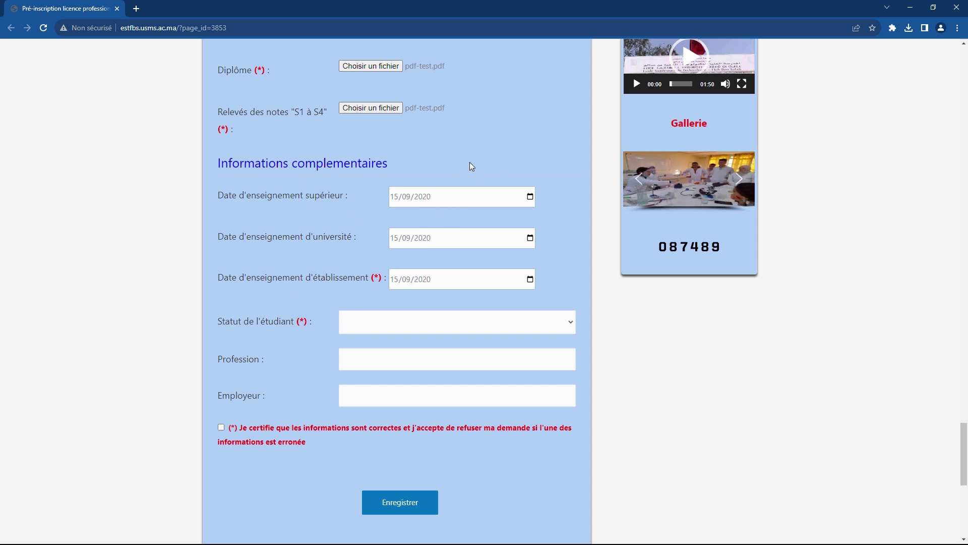
Choose Etudiant as the Statut de l'étudiant and leave Profession and Employeur blank
click(398, 327)
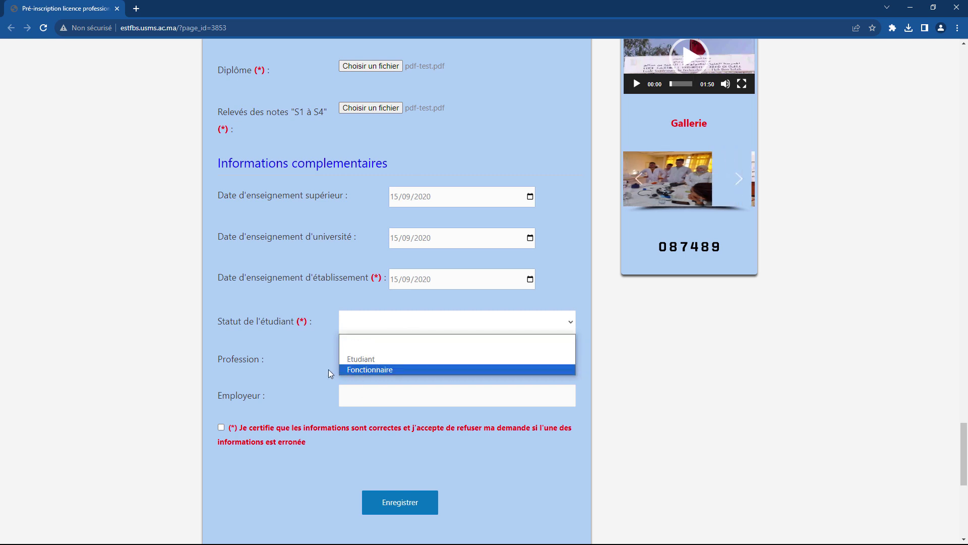
click(374, 359)
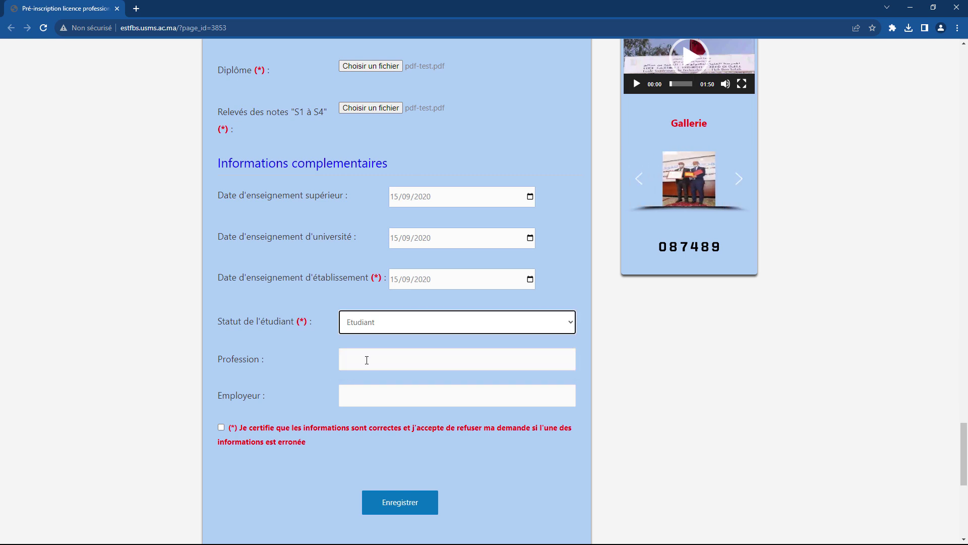
click(368, 362)
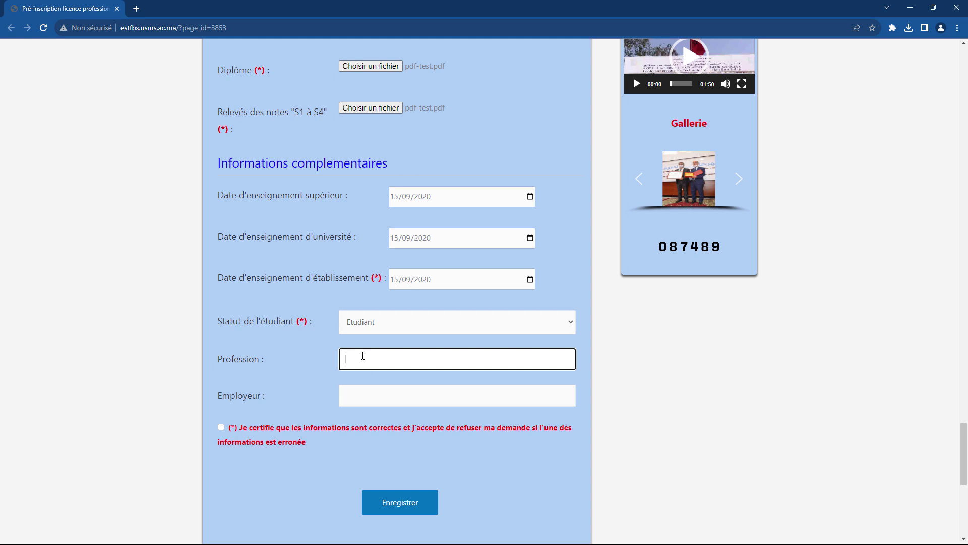
click(363, 325)
click(335, 354)
click(355, 362)
double_click(251, 360)
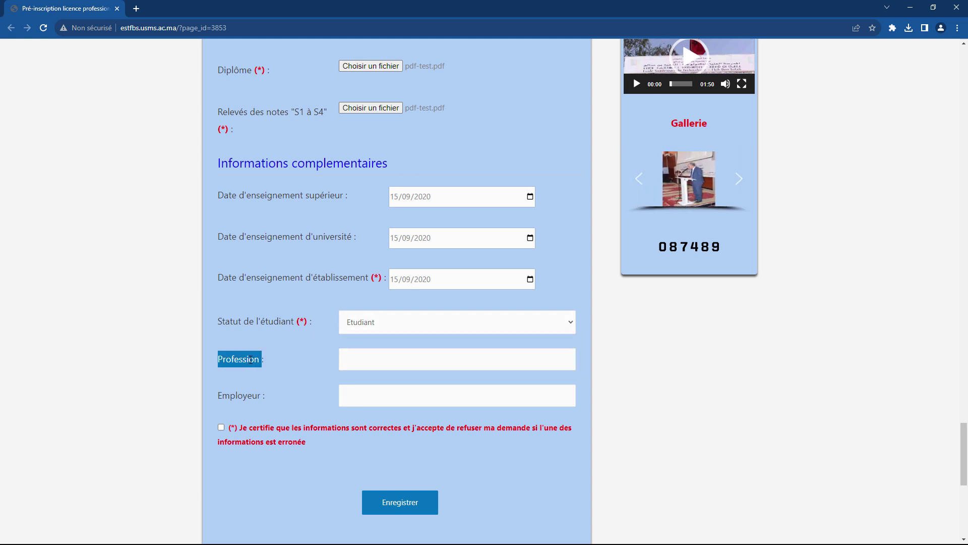
click(356, 401)
Accept the declaration certifying that the information is correct and submit the completed pre-registration form
click(221, 427)
scroll(257, 395, down, 2)
scroll(257, 395, down, 4)
scroll(259, 368, up, 20)
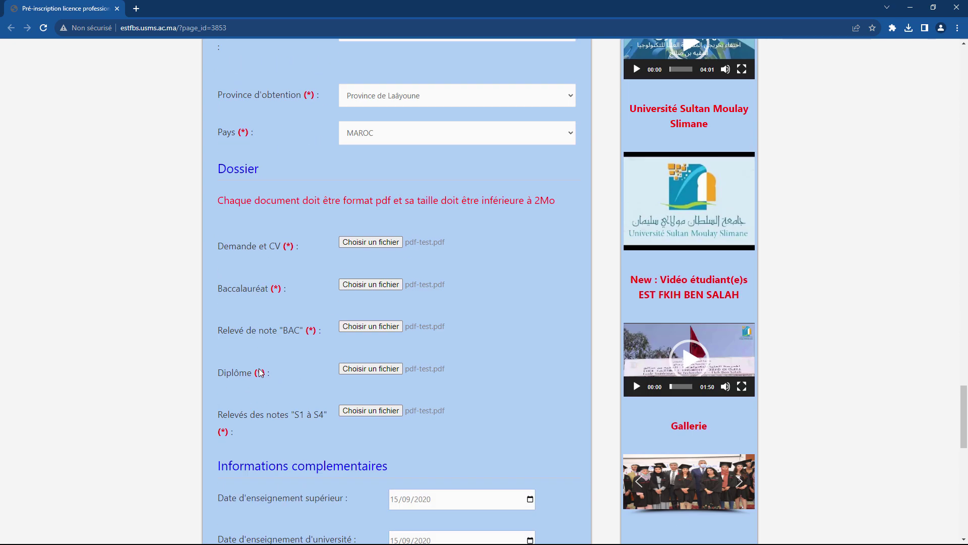
scroll(259, 368, up, 5)
drag(964, 304, 964, 504)
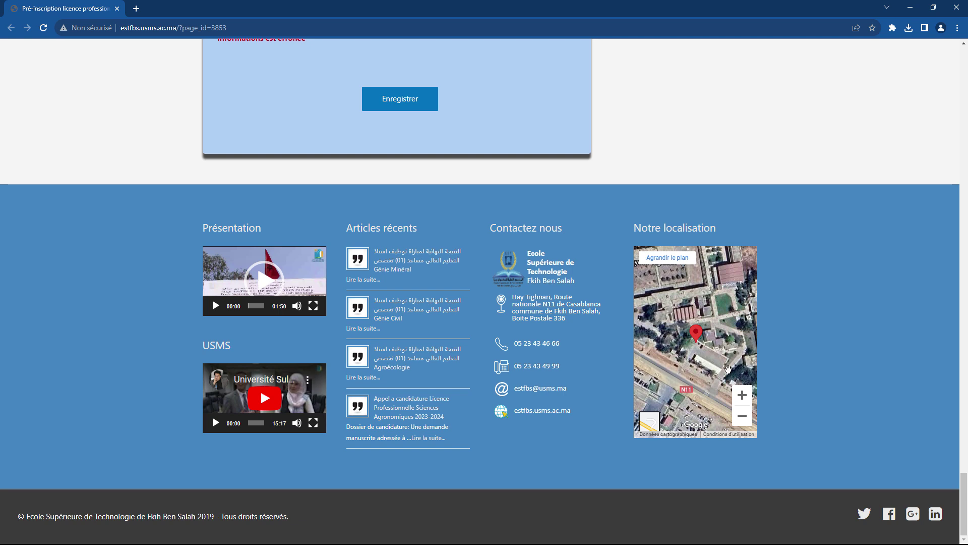
scroll(717, 400, up, 1)
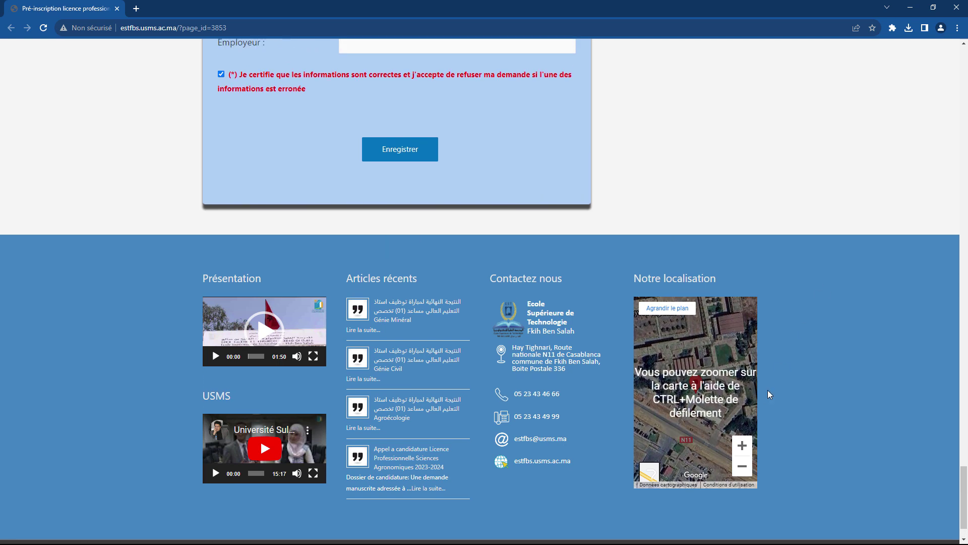
scroll(821, 330, up, 6)
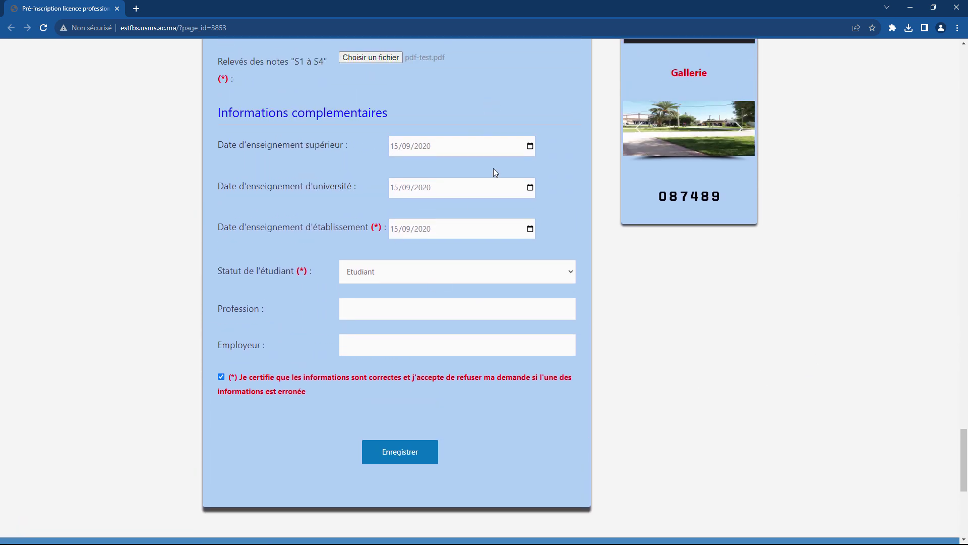
click(406, 452)
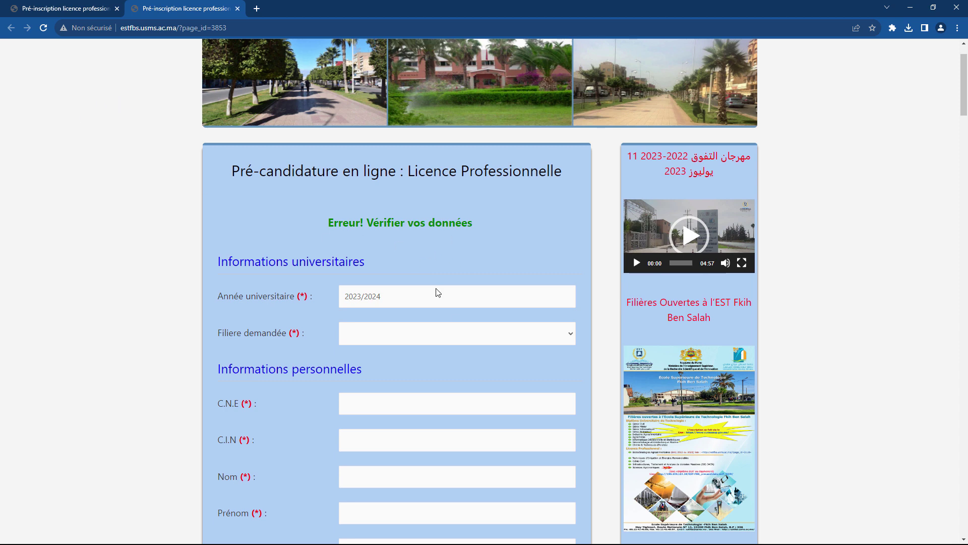
Examine the submission response page and compare its form with the filled form in the original tab
drag(316, 228, 488, 227)
click(488, 227)
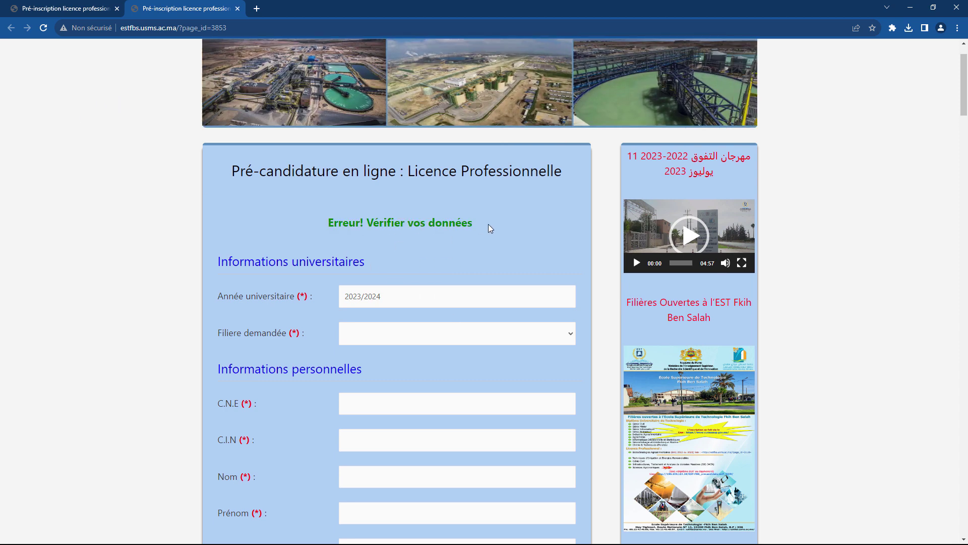
scroll(346, 255, down, 20)
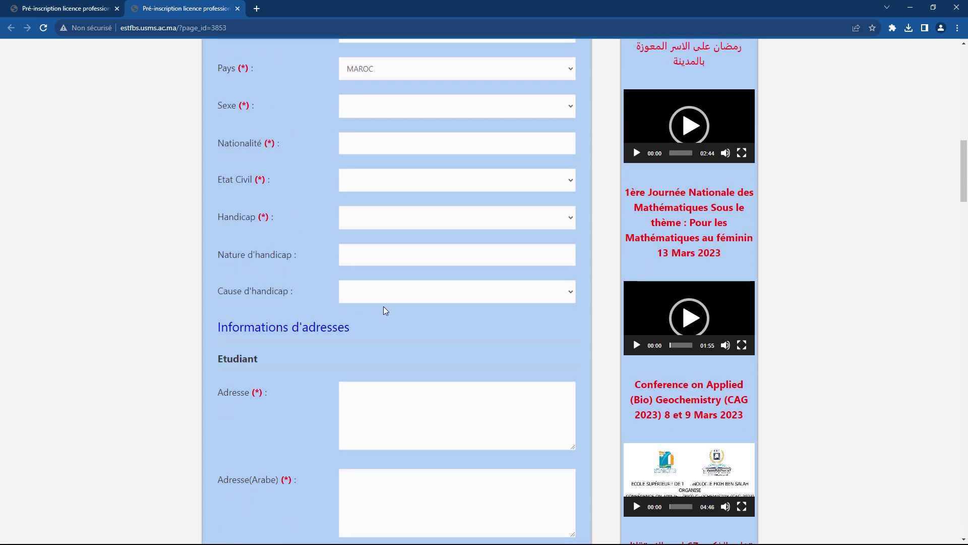
click(82, 10)
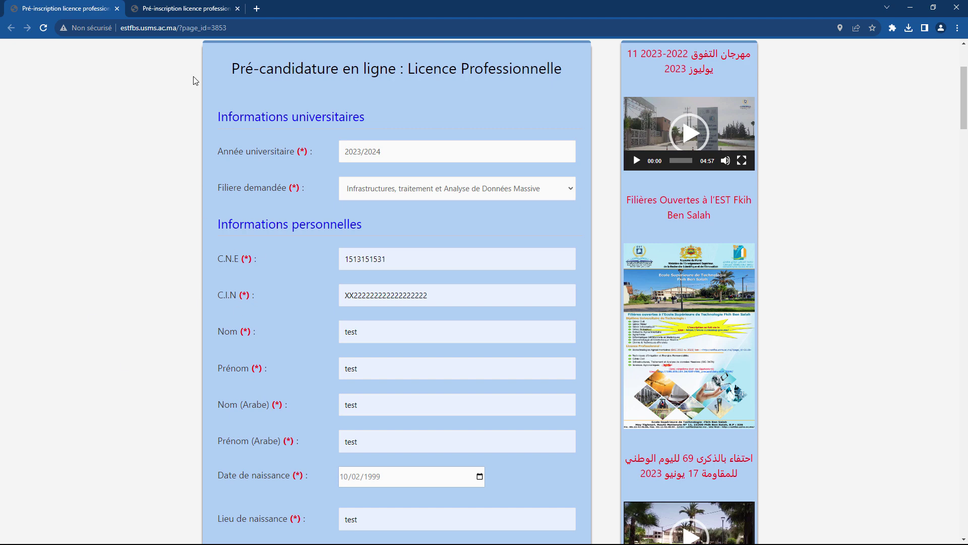
click(161, 10)
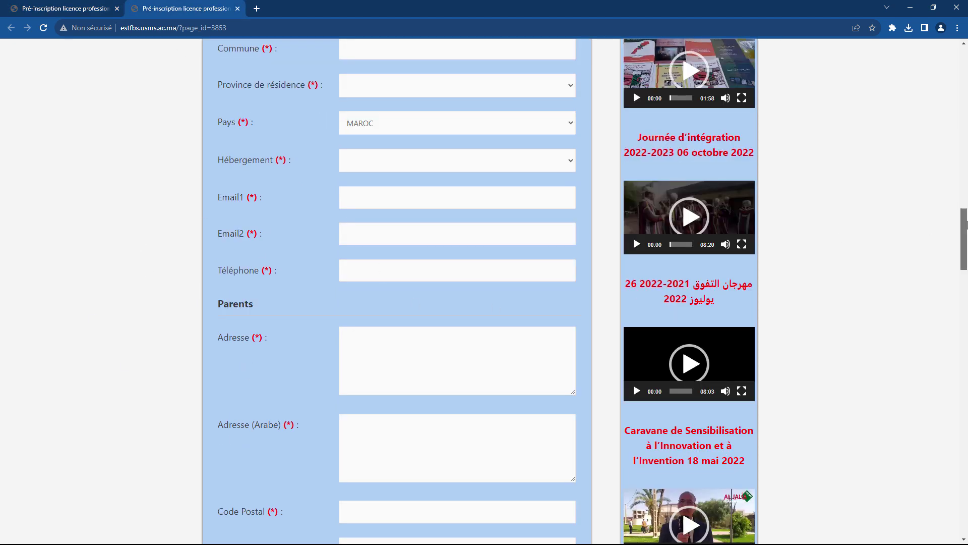
scroll(497, 307, up, 15)
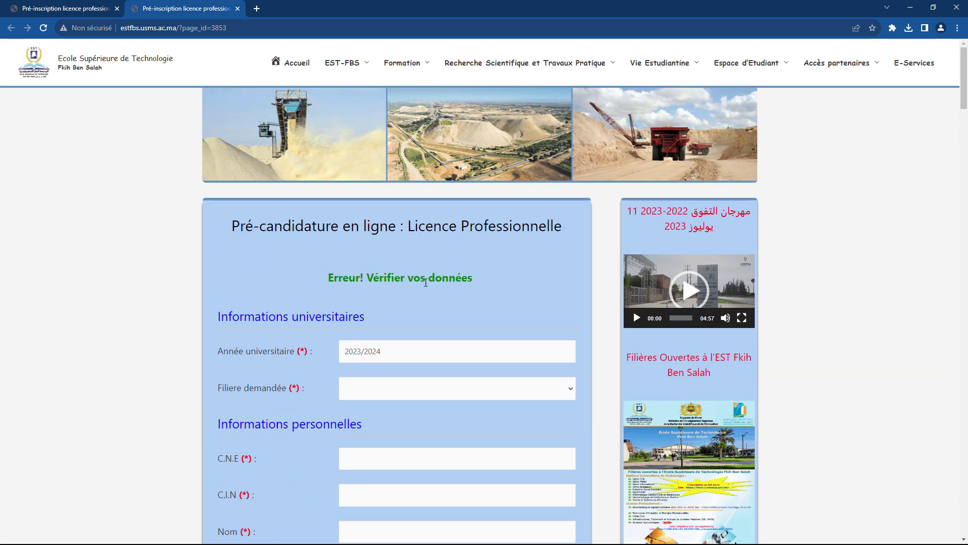
drag(963, 107, 964, 434)
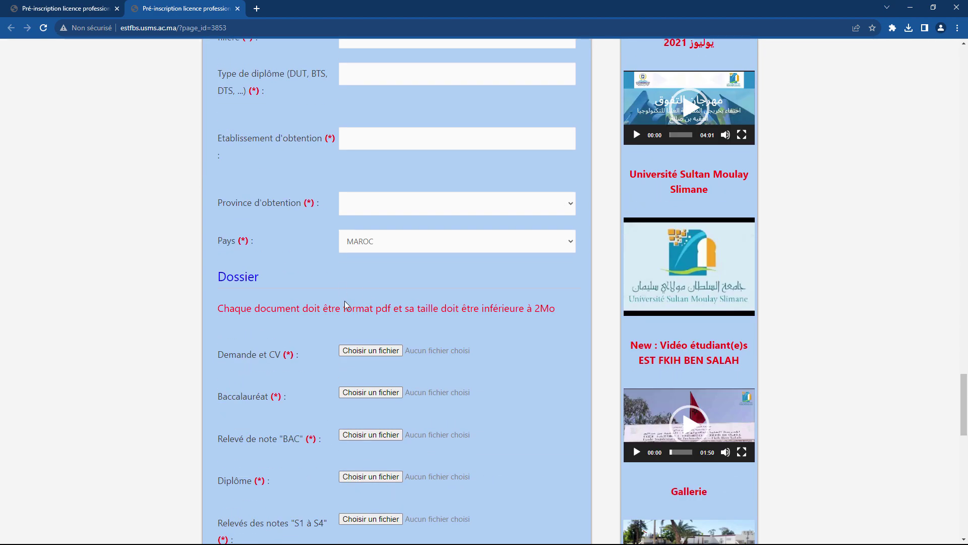
Replace the Code Postal above the test commune in the filled pre-registration form with 12200
key(ctrl+shift+Tab)
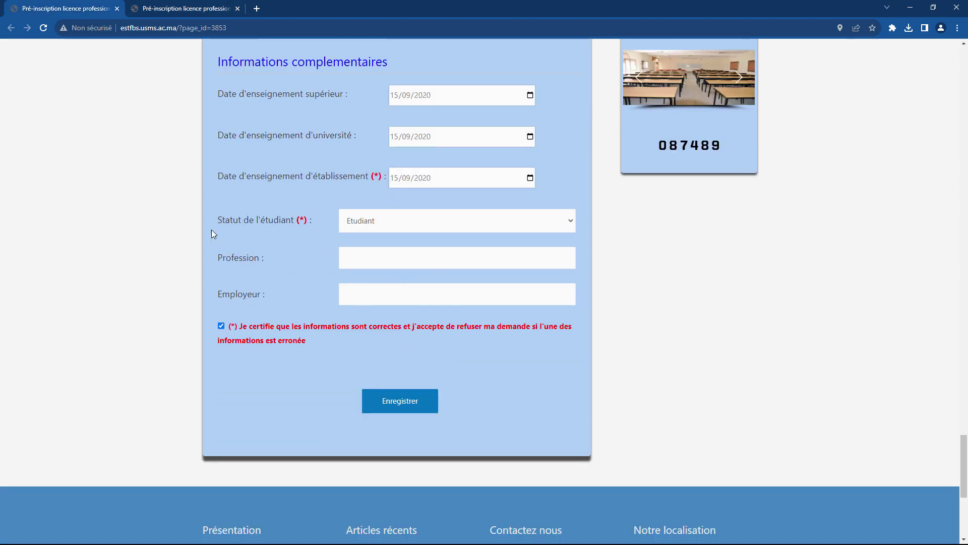
drag(964, 464, 964, 276)
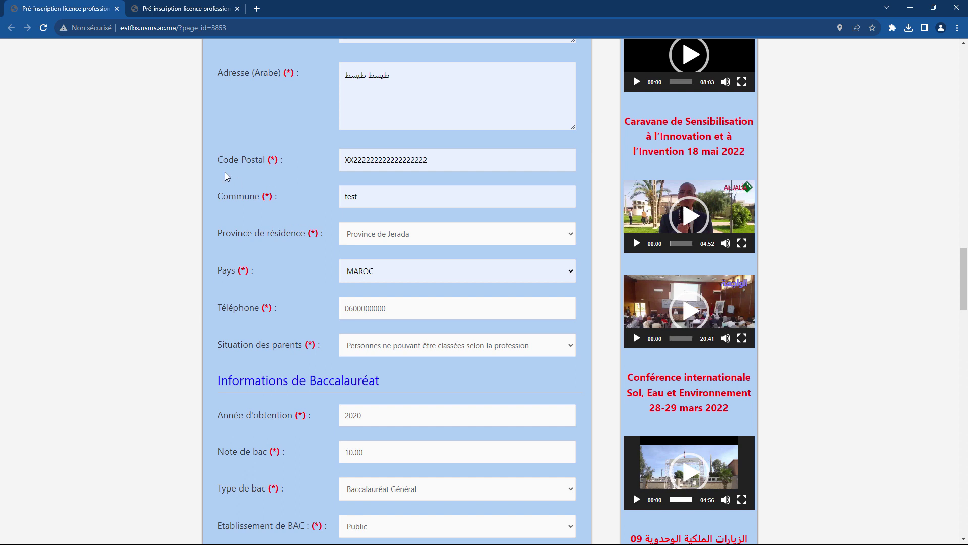
double_click(440, 167)
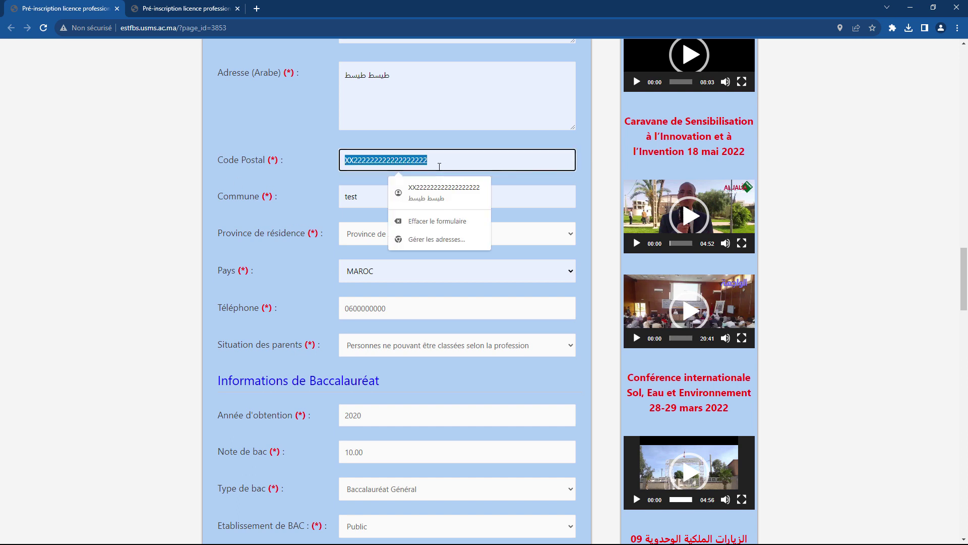
text(12200)
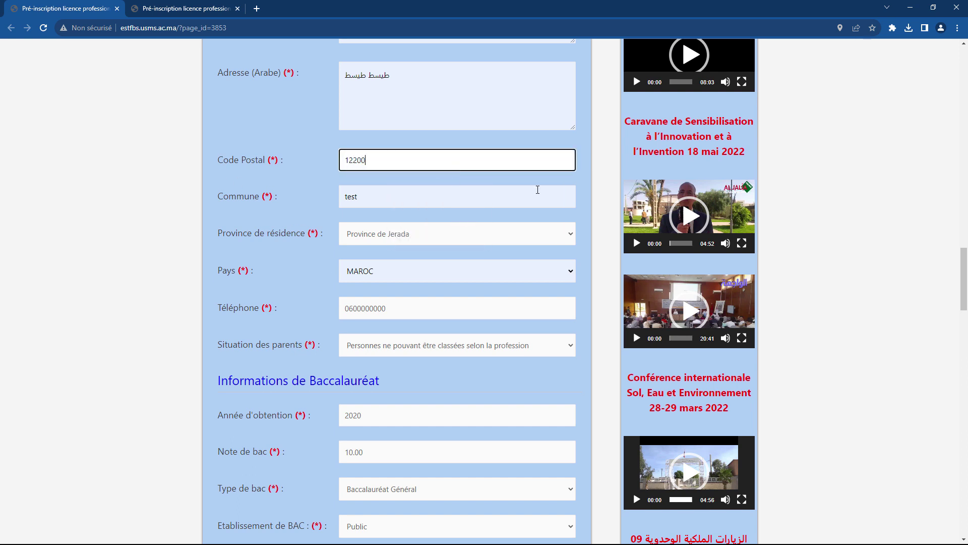
click(589, 193)
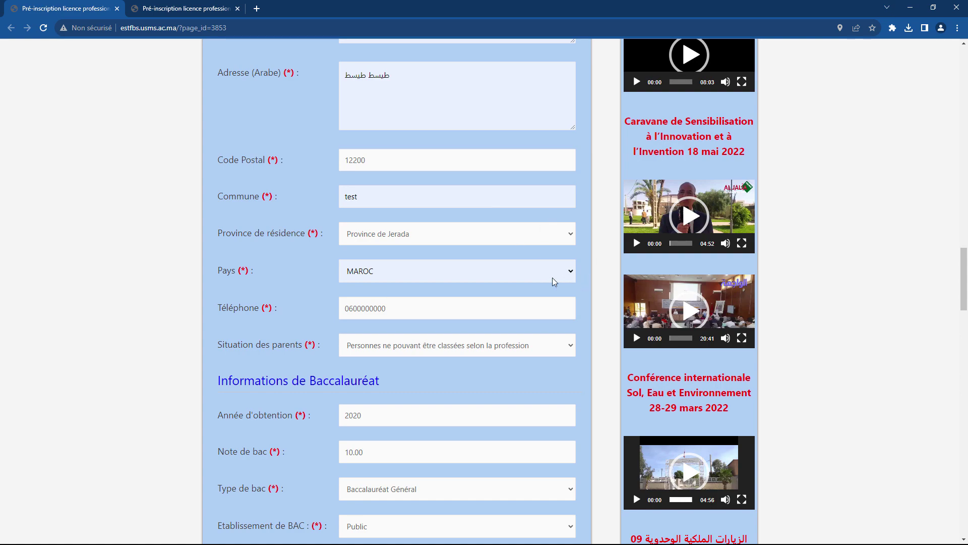
Submit the corrected pre-registration form again and read the response message
drag(964, 278, 965, 513)
click(163, 4)
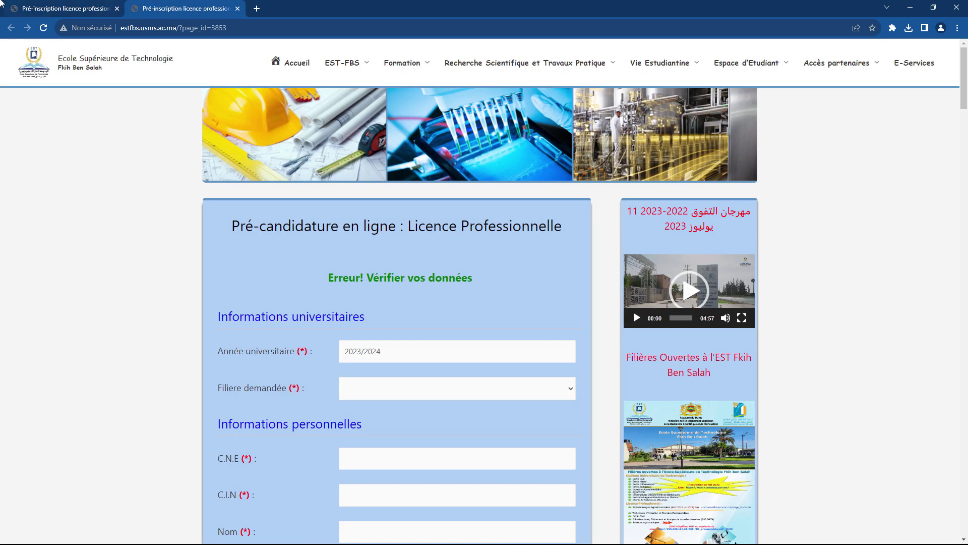
click(15, 7)
scroll(879, 399, up, 3)
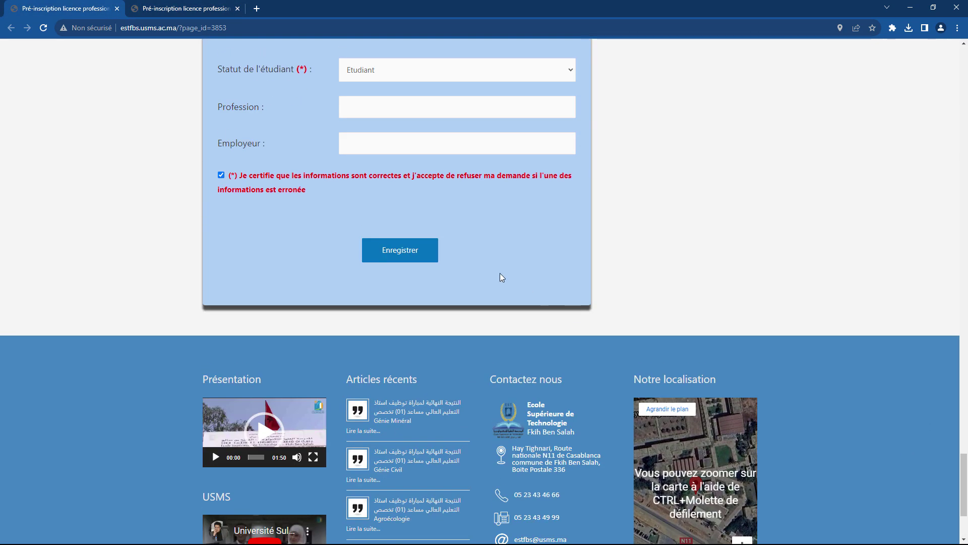
click(416, 250)
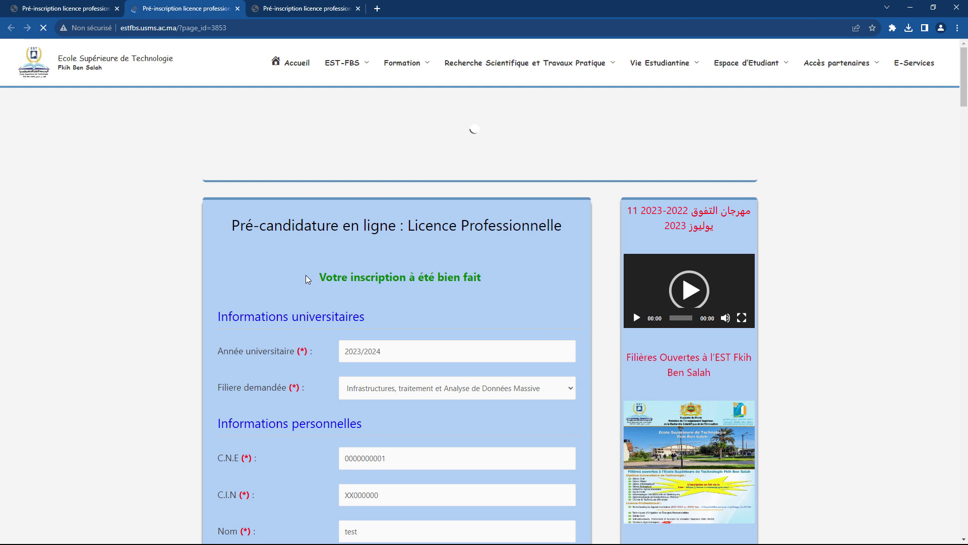
drag(306, 279, 486, 279)
click(501, 279)
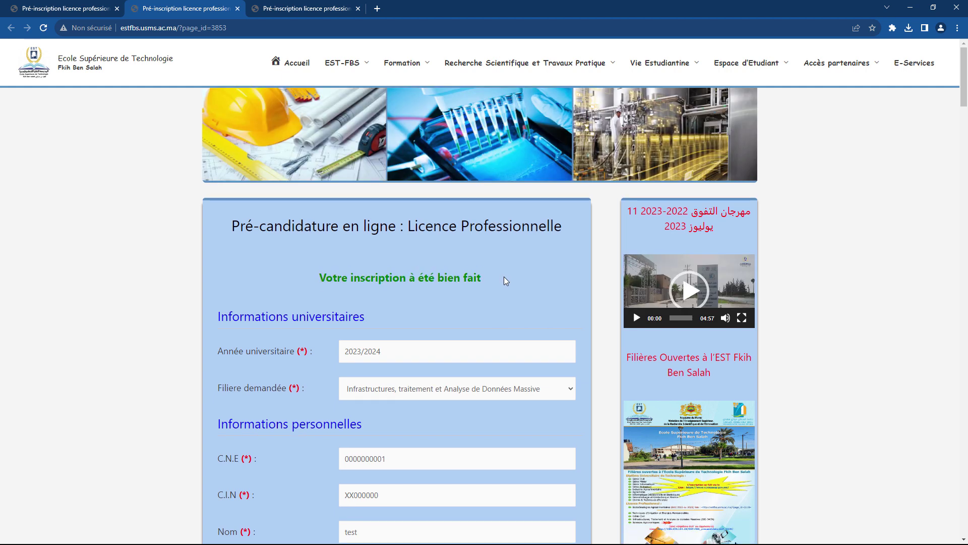
Review the filled form in the original tab, especially the Dossier attachments and their PDF format and 2 Mo size rule
click(30, 8)
scroll(368, 206, up, 10)
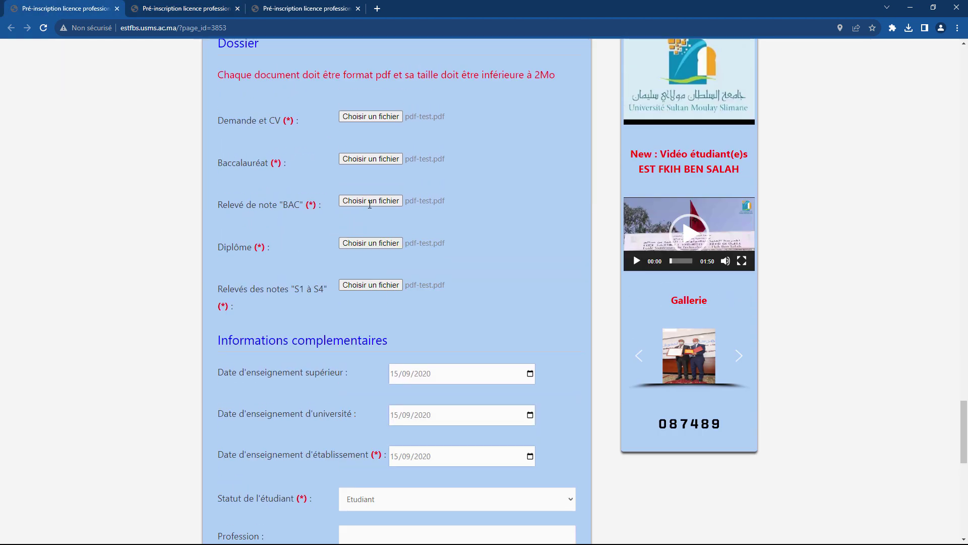
scroll(369, 204, up, 10)
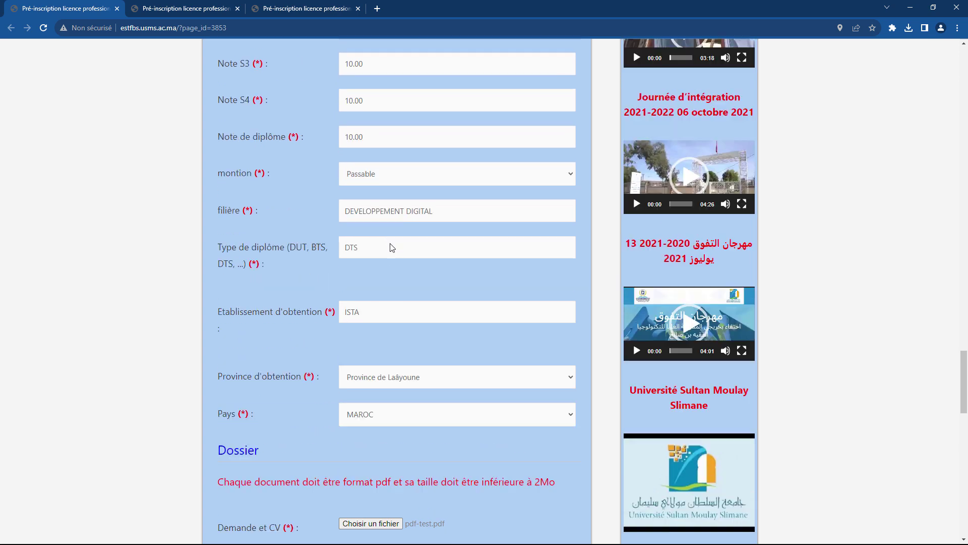
scroll(388, 247, up, 4)
scroll(328, 290, down, 12)
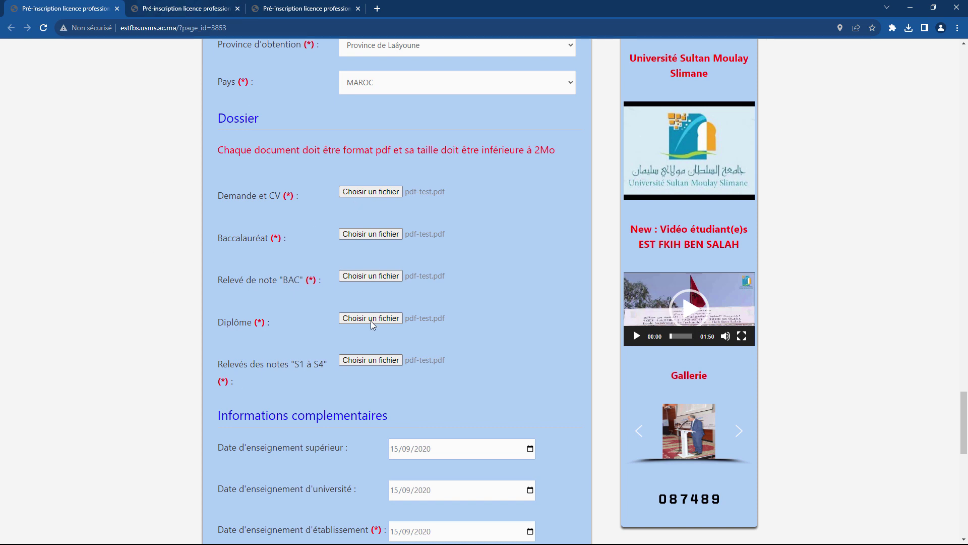
drag(553, 150, 221, 147)
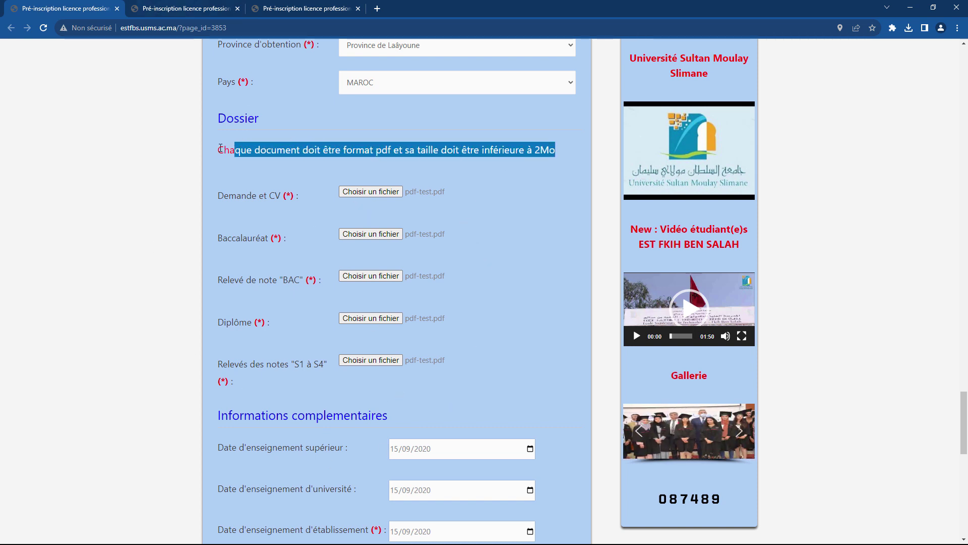
drag(532, 151, 555, 150)
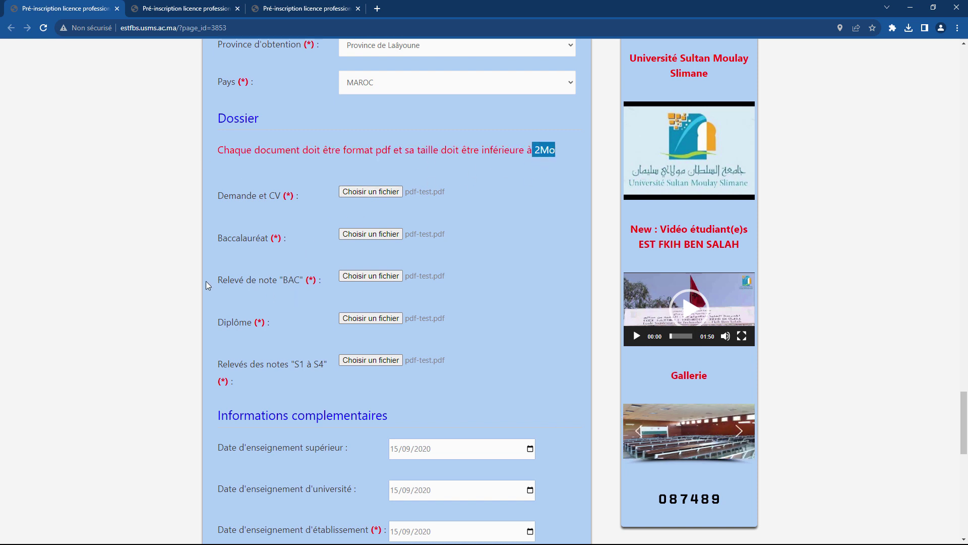
scroll(331, 313, down, 4)
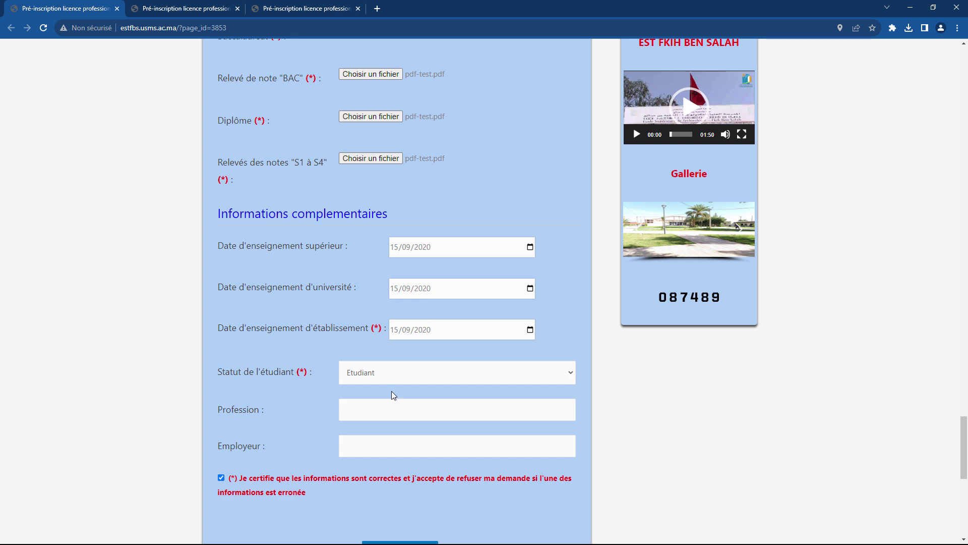
scroll(390, 352, up, 20)
scroll(389, 315, up, 8)
Generate the printable Fiche de pré-candidature from the submission response page and read through both pages
click(190, 14)
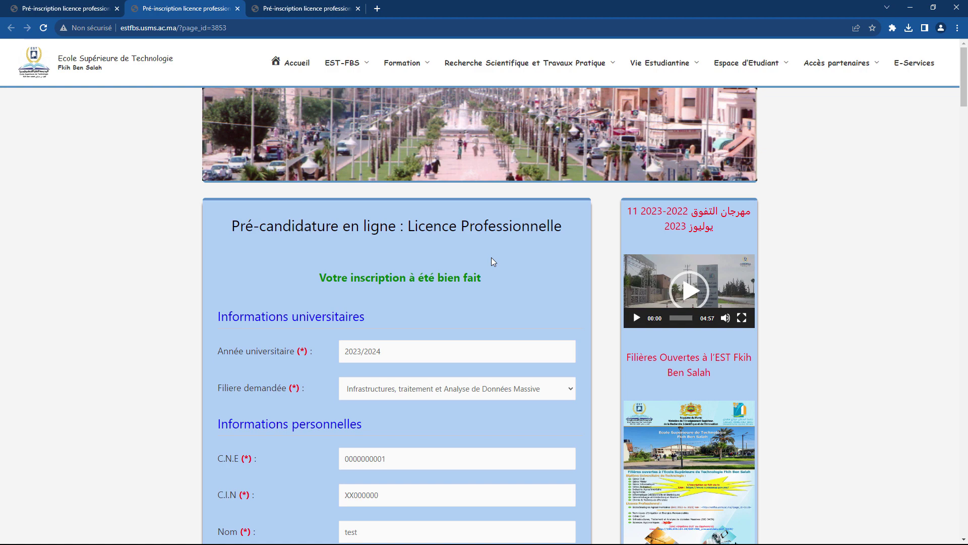
drag(320, 277, 467, 277)
click(804, 182)
drag(963, 76, 965, 478)
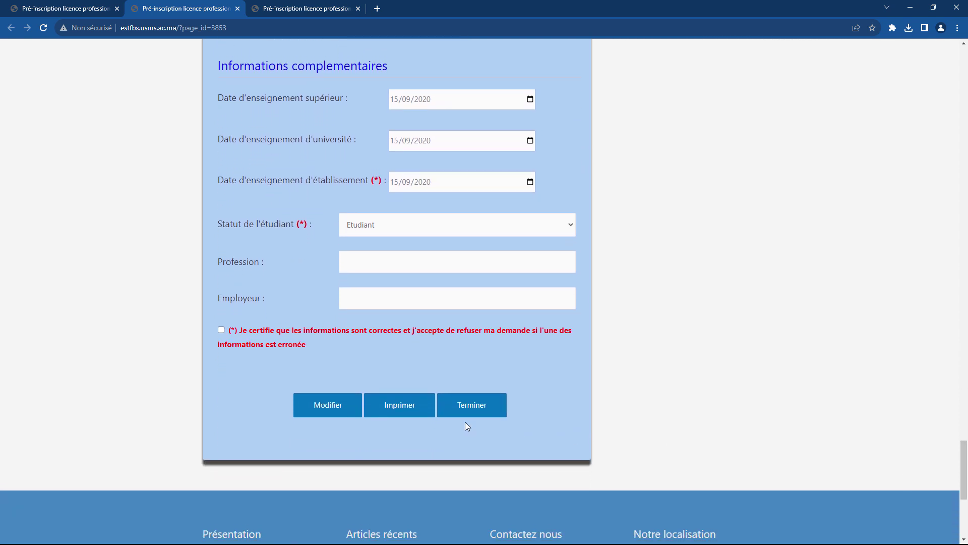
click(386, 411)
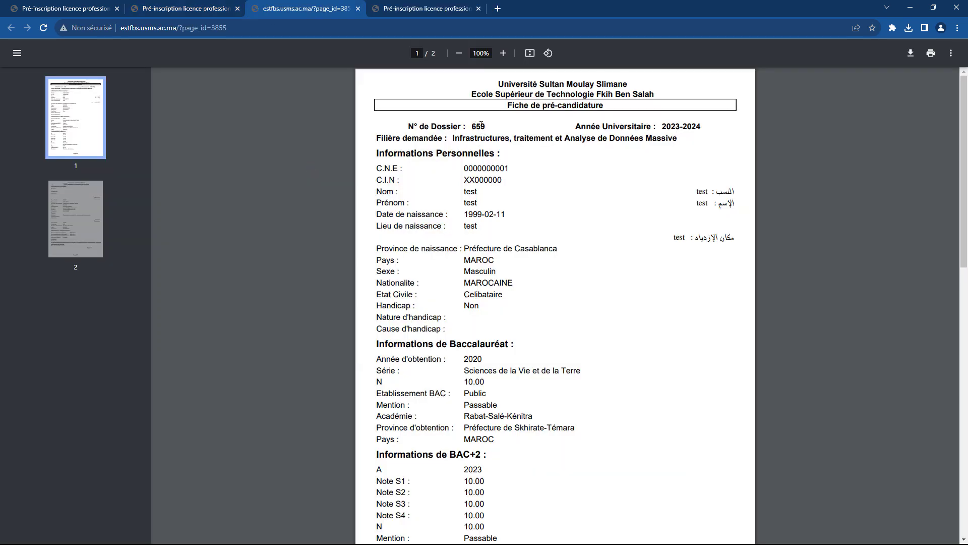
scroll(492, 125, down, 13)
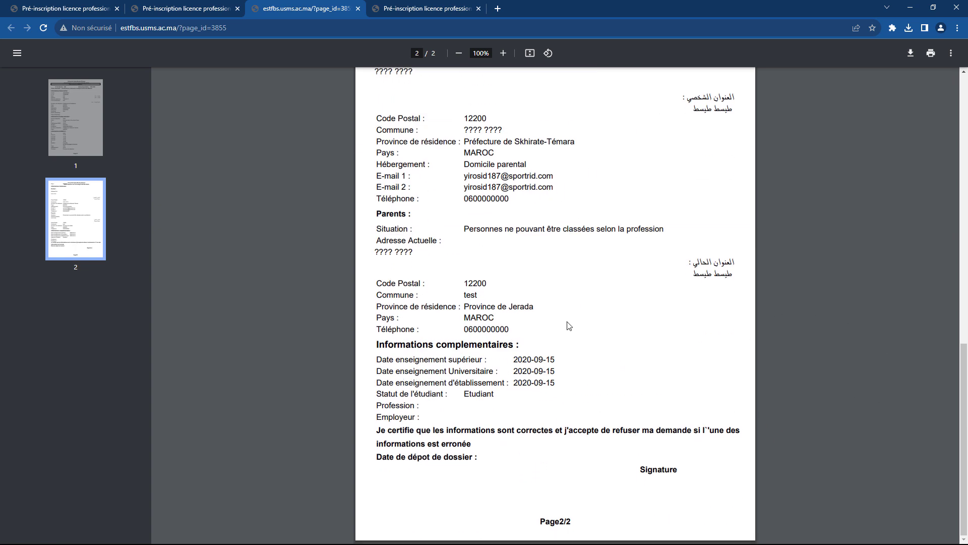
Finish the pre-registration with Terminer and check the document section and closing options of the submitted form
key(ctrl+shift+Tab)
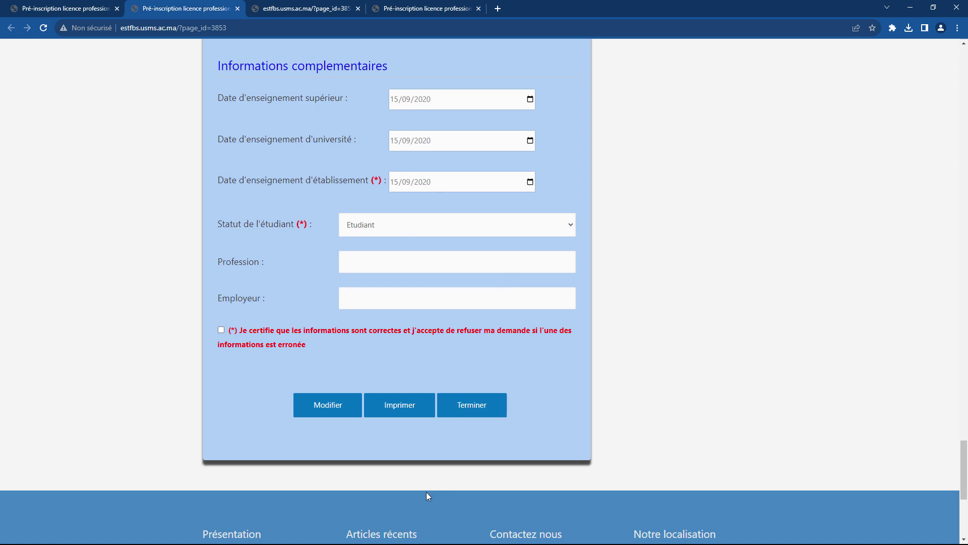
click(272, 9)
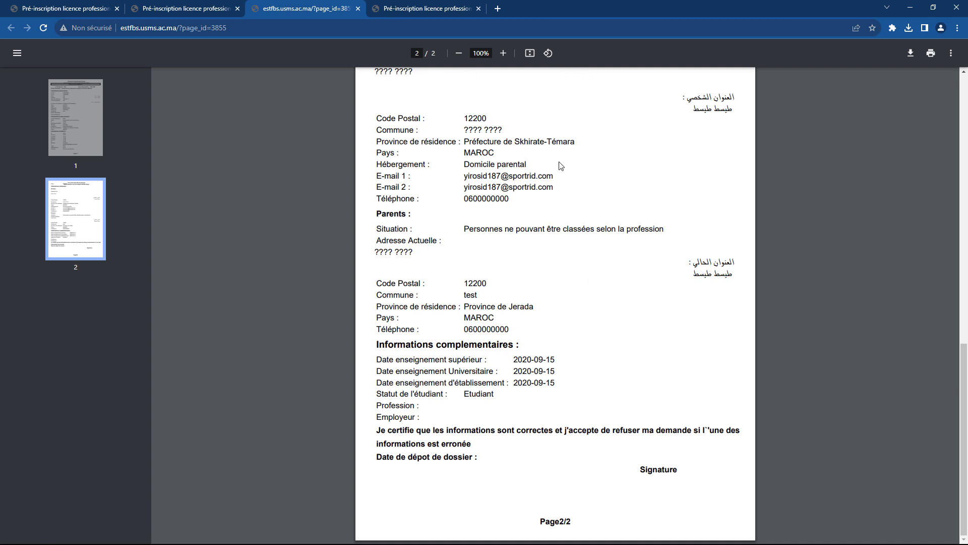
click(185, 10)
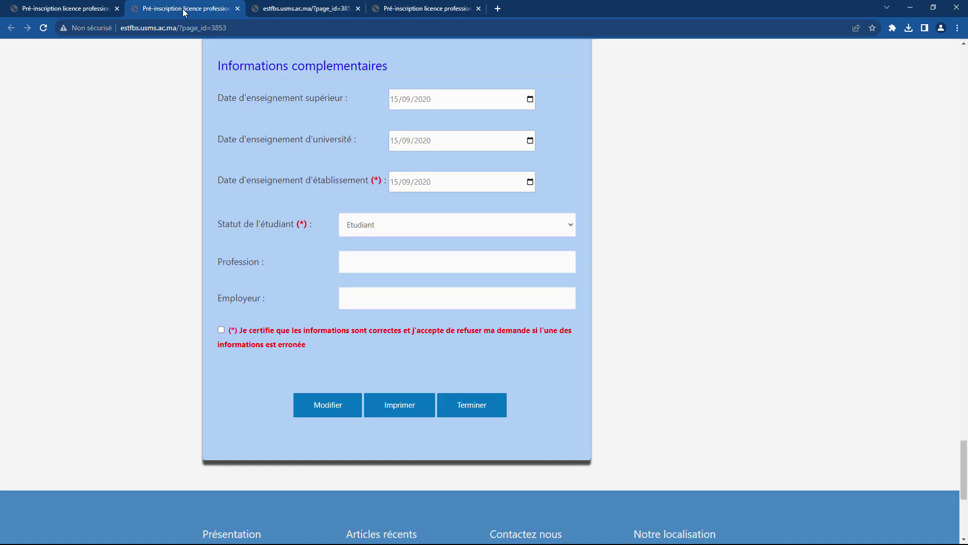
click(483, 403)
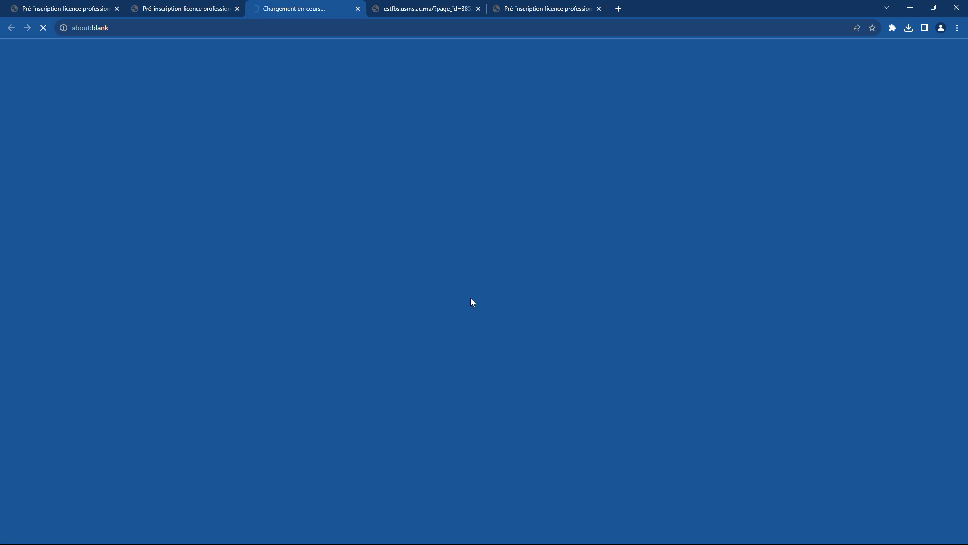
scroll(470, 304, up, 7)
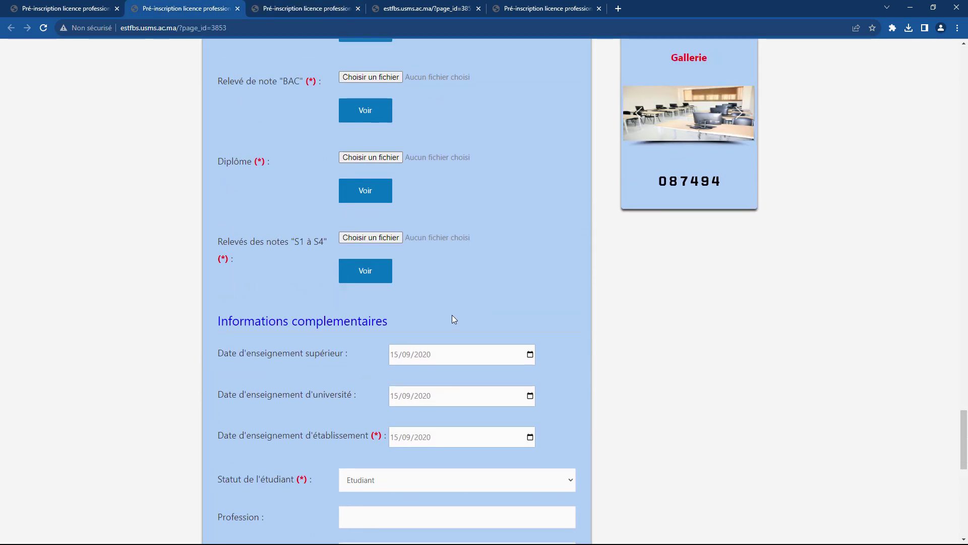
scroll(457, 317, up, 2)
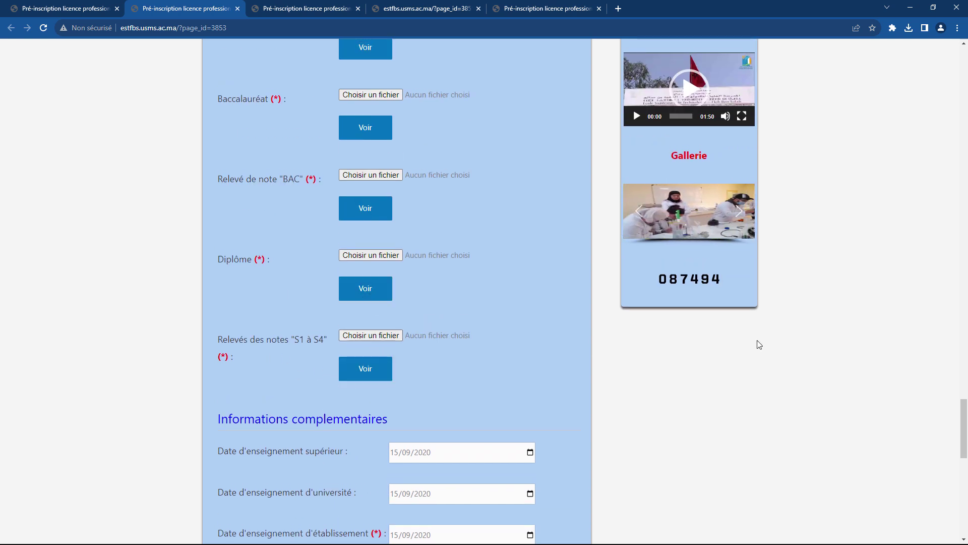
scroll(594, 344, down, 6)
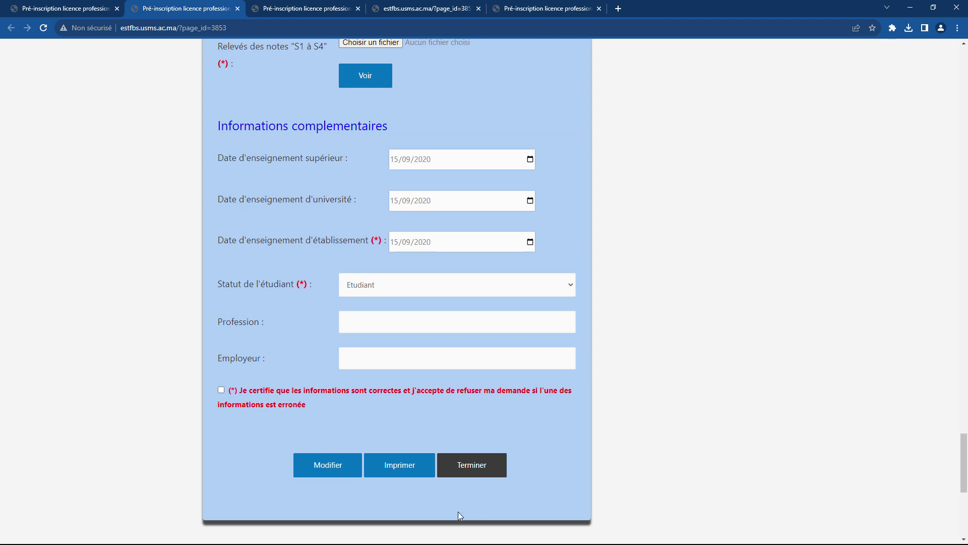
Reload the submission response page and examine the form from its first section to the Enregistrer option
drag(964, 463, 965, 61)
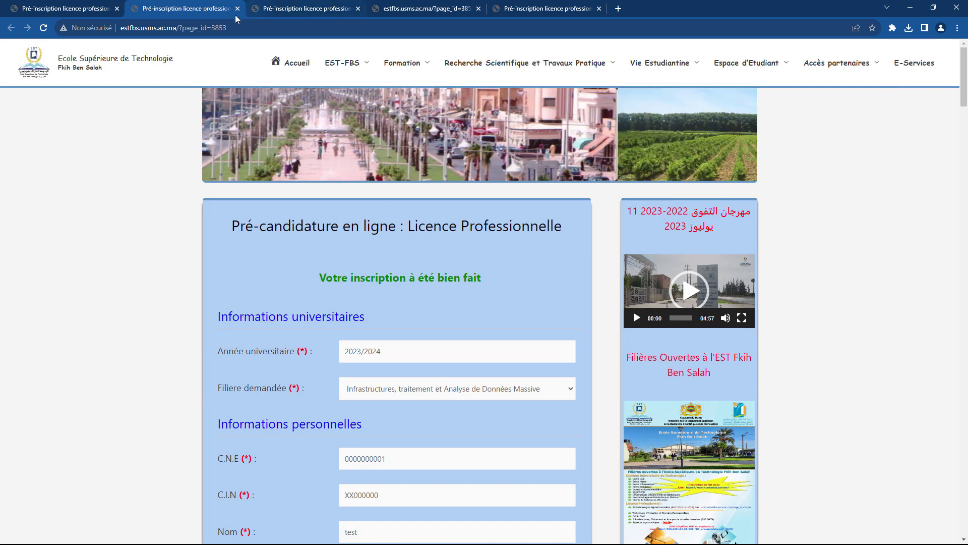
key(F5)
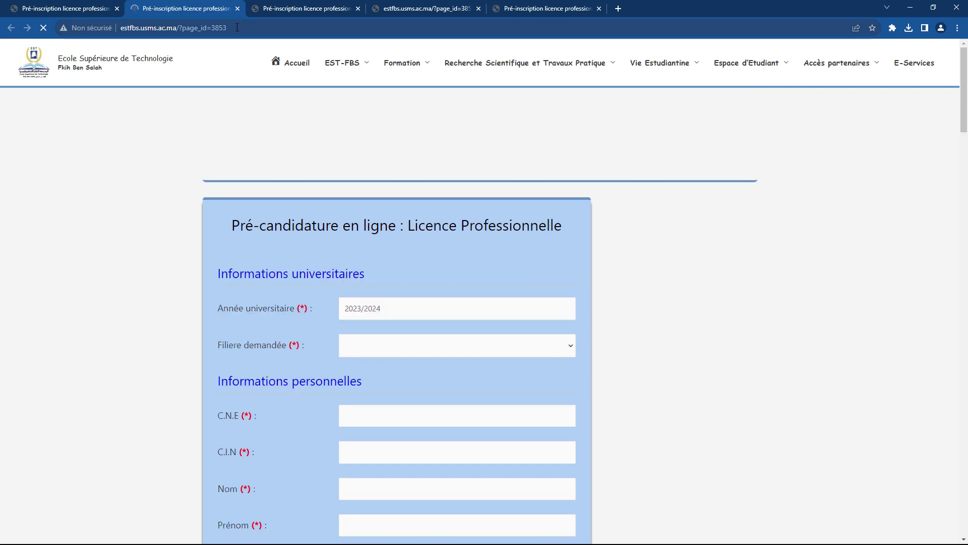
scroll(288, 384, down, 5)
drag(963, 133, 964, 484)
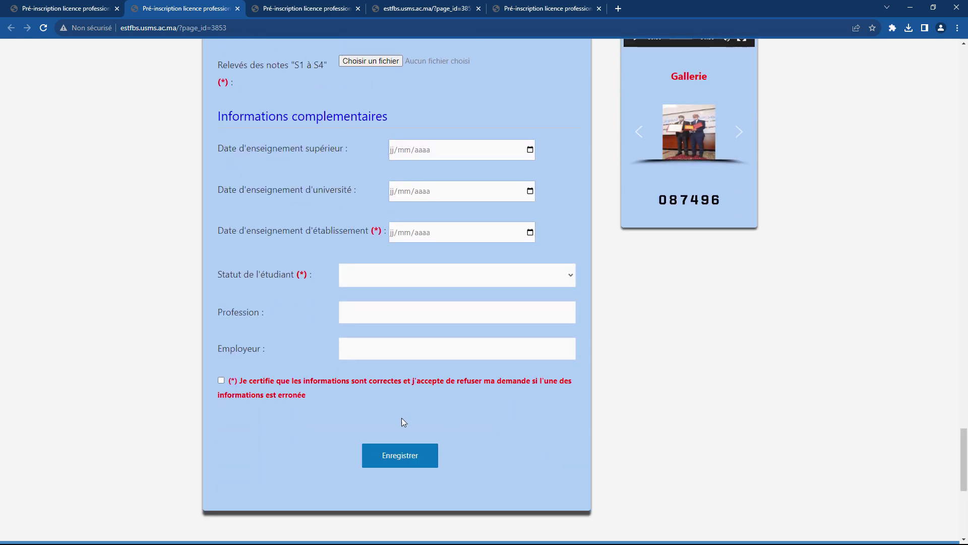
Check the open registration tabs and read the Big Data licence call for applications down to its N.B. notes
click(290, 6)
click(447, 11)
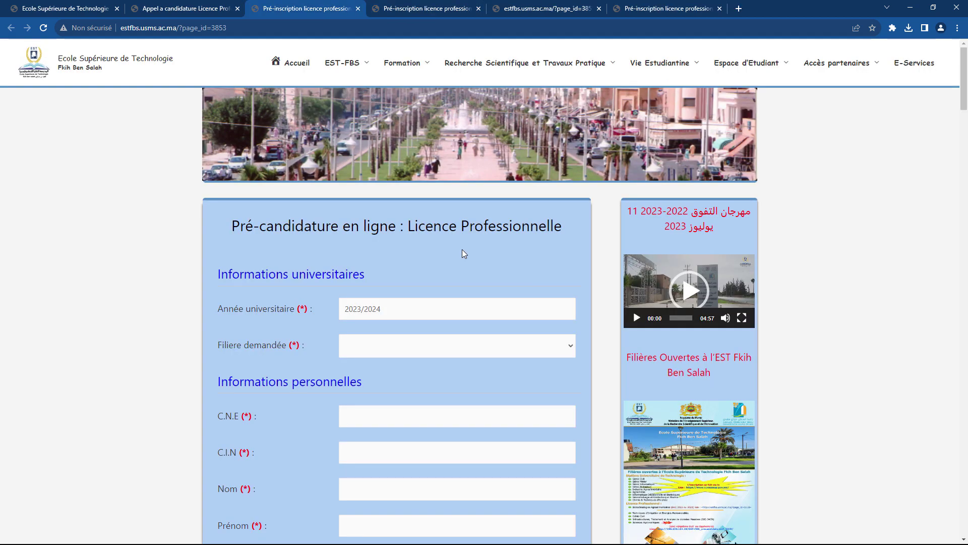
click(432, 11)
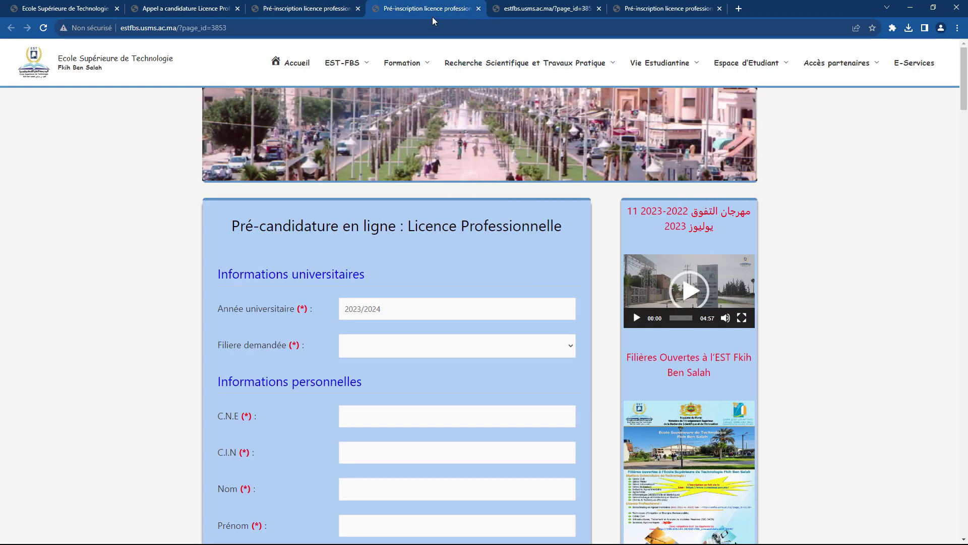
click(510, 15)
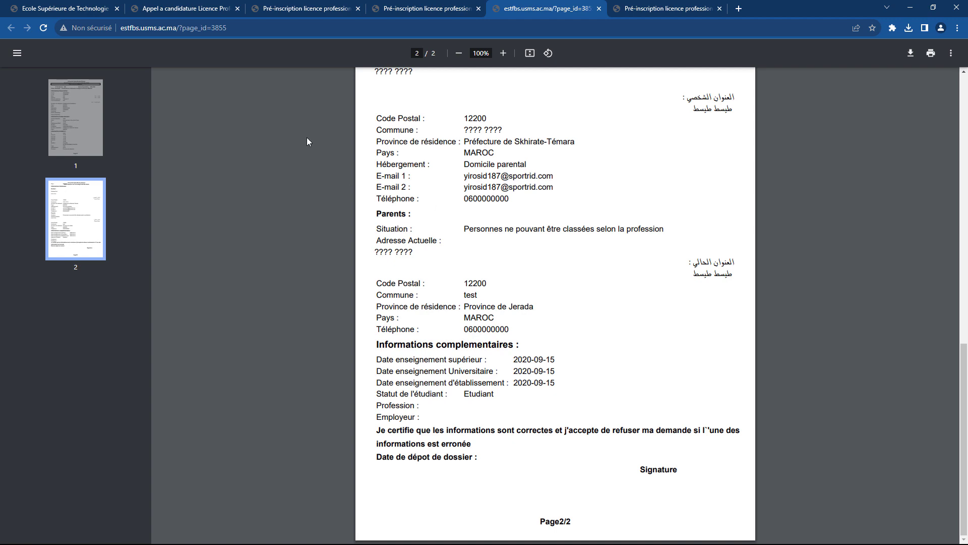
click(195, 15)
drag(963, 338, 964, 409)
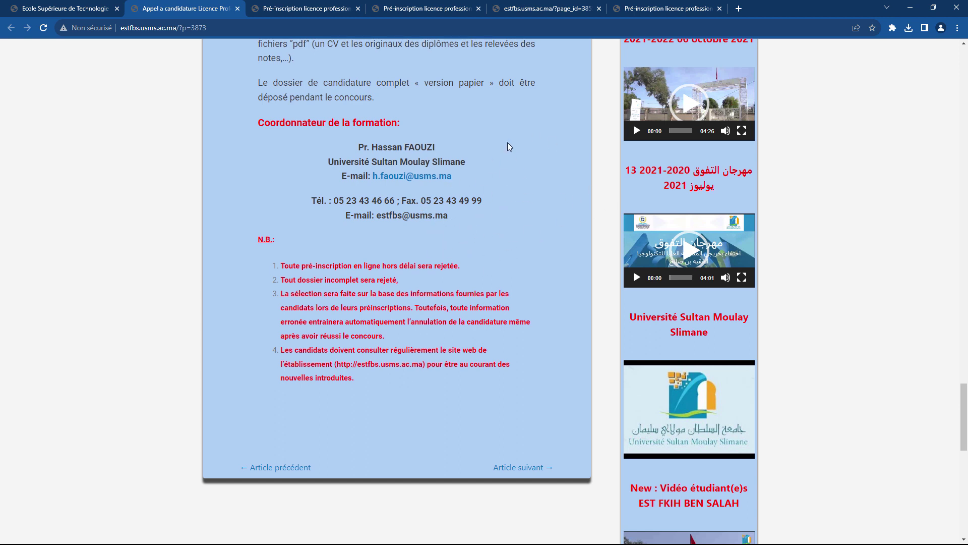
Look through the school home page's Actualités for the 2023-2024 Licence Professionnelle calls for applications
key(ctrl+shift+Tab)
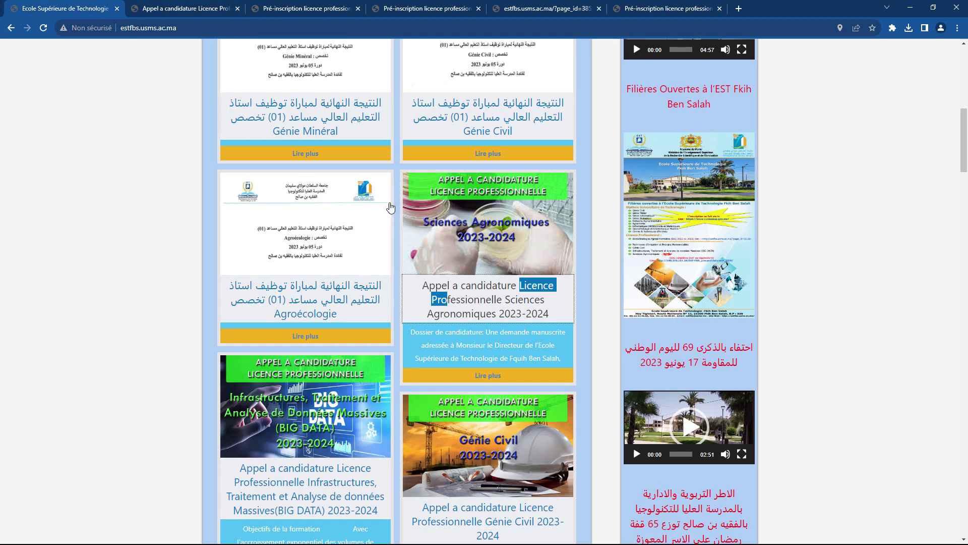
scroll(372, 233, down, 1)
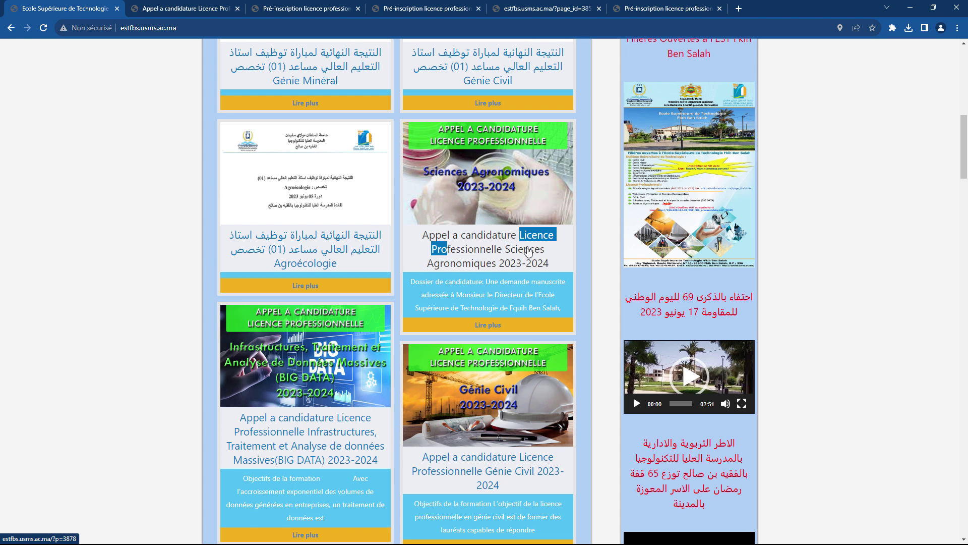
scroll(514, 248, down, 1)
scroll(515, 244, down, 1)
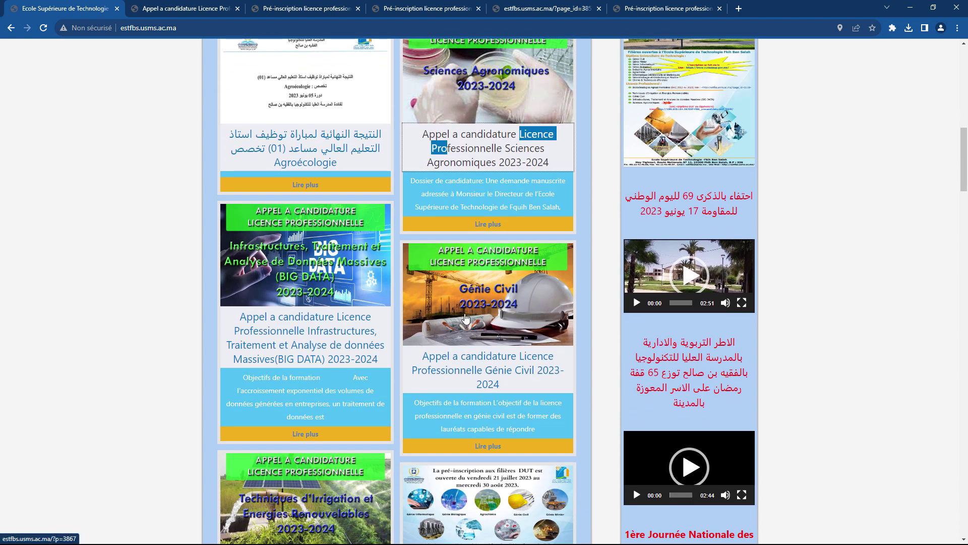
scroll(497, 295, down, 1)
scroll(523, 299, down, 1)
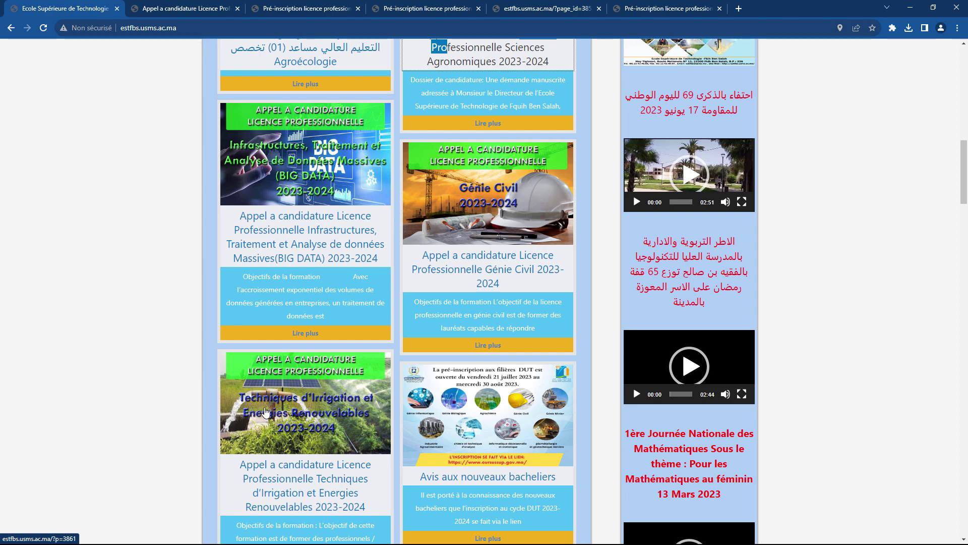
scroll(286, 409, down, 1)
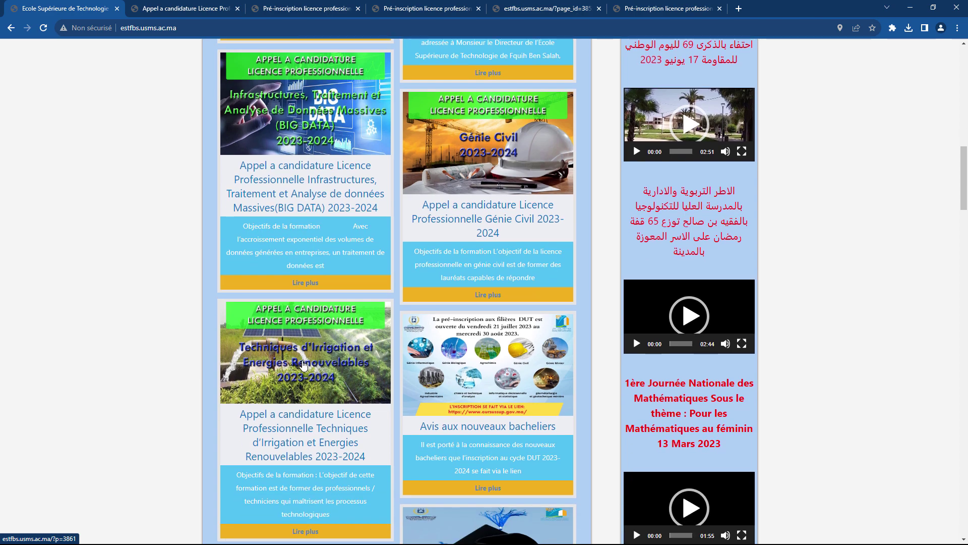
scroll(307, 366, down, 1)
scroll(904, 235, up, 13)
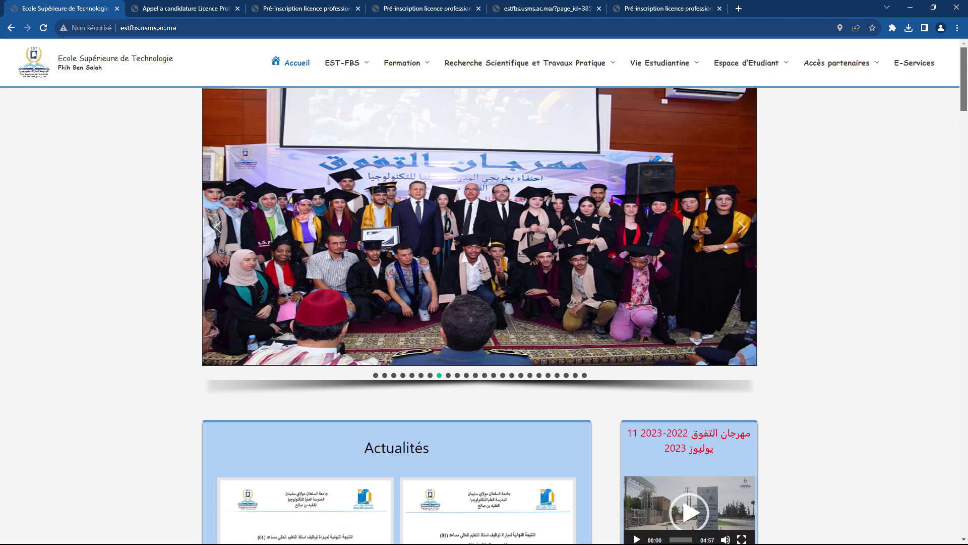
scroll(850, 188, down, 8)
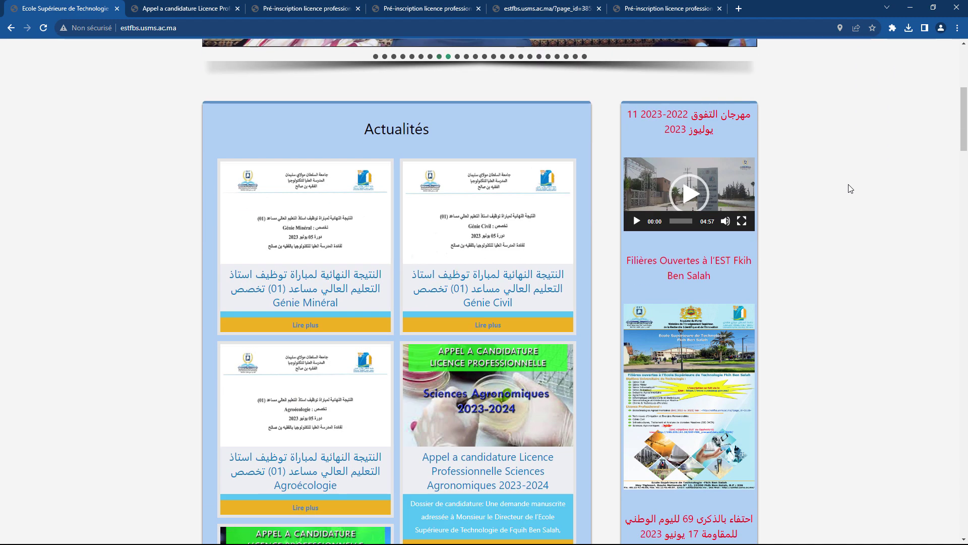